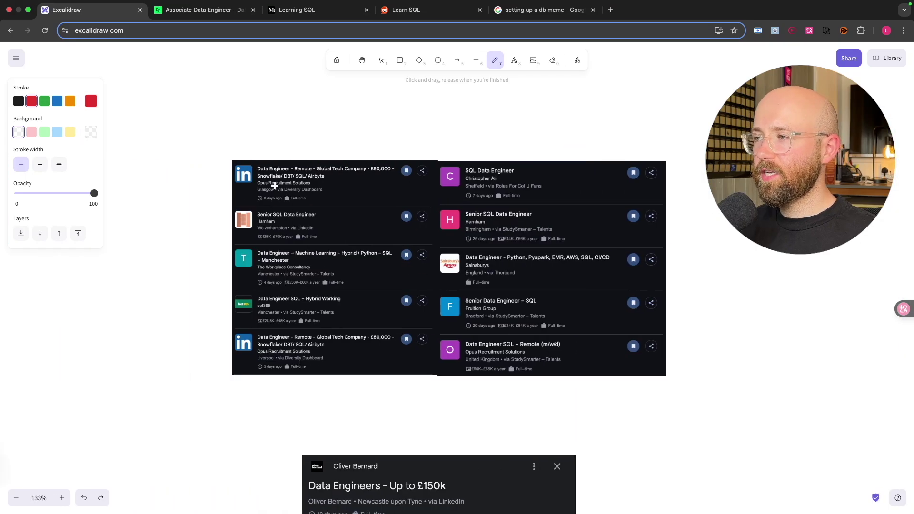
{"action": "scroll", "coordinate": [274, 186], "scroll_direction": "up", "scroll_amount": 5}
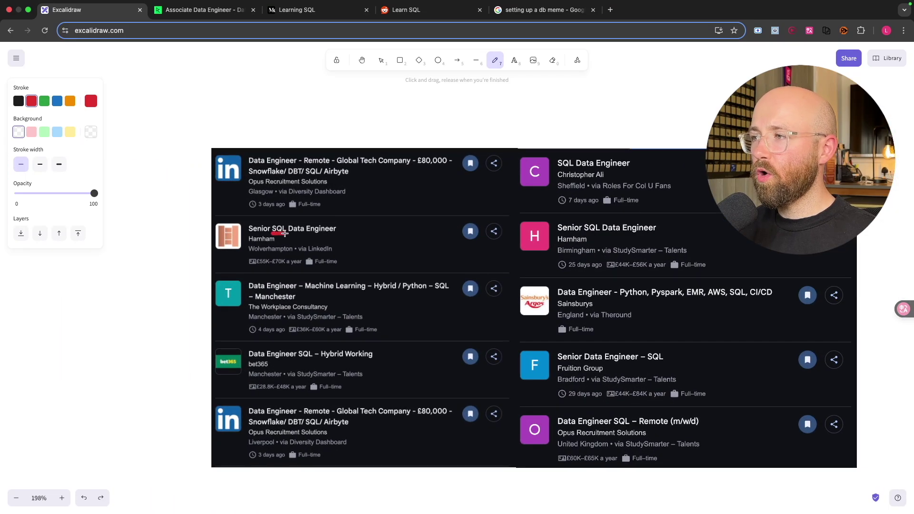
- Underline the four SQL mentions in the job listings in red
{"action": "left_click_drag", "start_coordinate": [416, 295], "coordinate": [460, 294]}
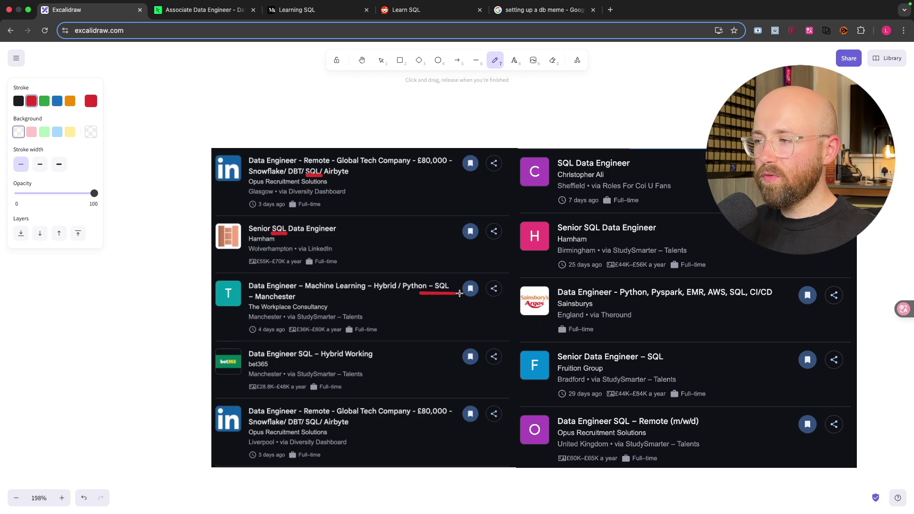
{"action": "left_click_drag", "start_coordinate": [289, 368], "coordinate": [332, 368]}
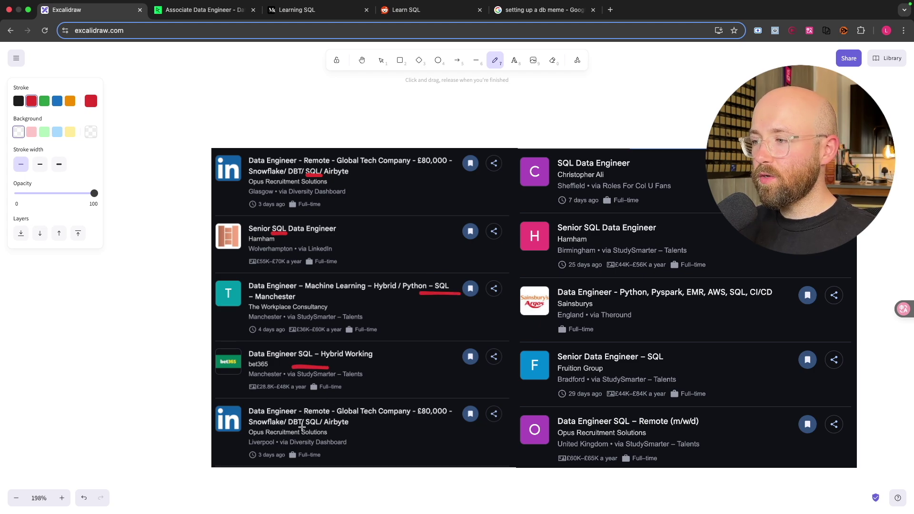
{"action": "left_click_drag", "start_coordinate": [300, 428], "coordinate": [321, 428]}
{"action": "left_click_drag", "start_coordinate": [612, 428], "coordinate": [637, 427]}
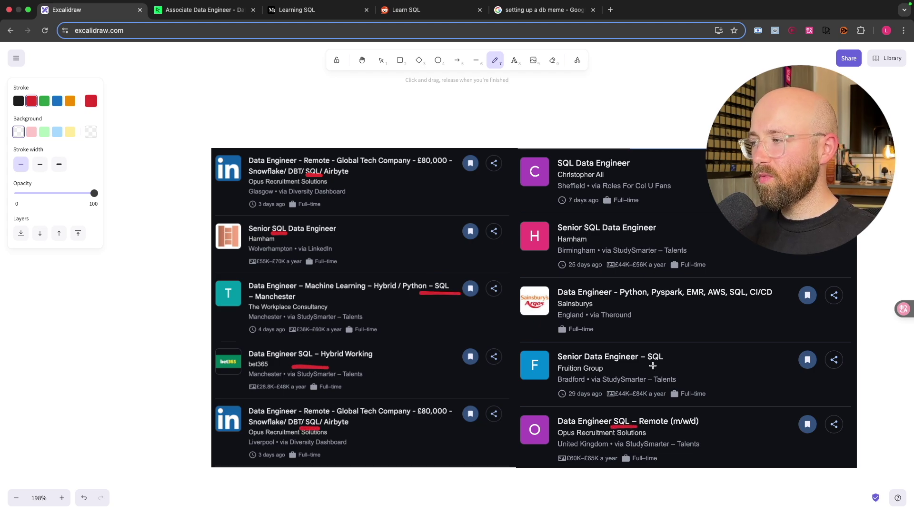
{"action": "scroll", "coordinate": [600, 315], "scroll_direction": "down", "scroll_amount": 8}
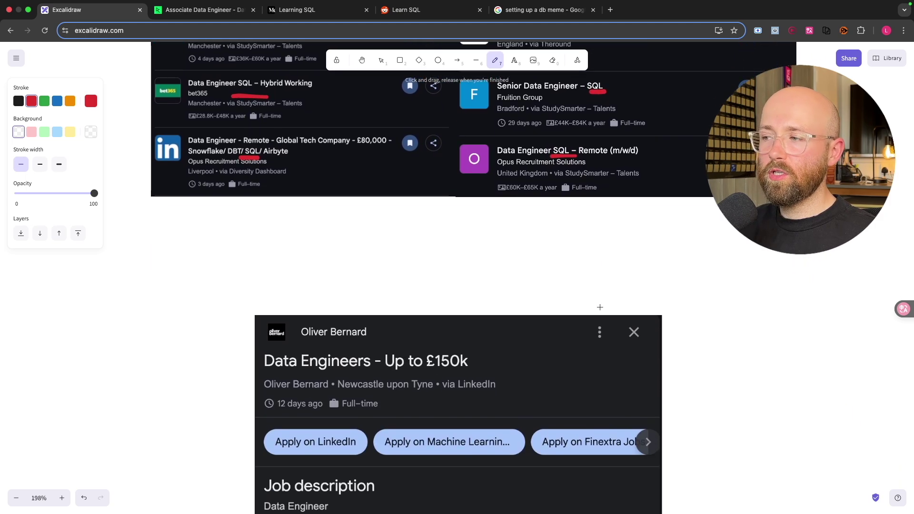
- Circle the £150k card, handwrite '$200k', underline £150k and circle its 'Python, SQL' line
{"action": "left_click_drag", "start_coordinate": [343, 351], "coordinate": [388, 257]}
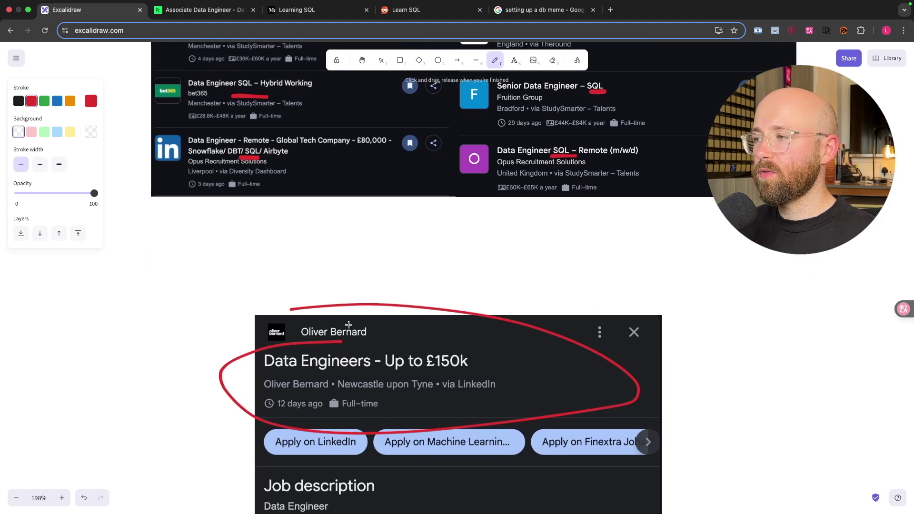
{"action": "mouse_move", "coordinate": [379, 225]}
{"action": "left_mouse_down"}
{"action": "mouse_move", "coordinate": [354, 270]}
{"action": "mouse_move", "coordinate": [383, 282]}
{"action": "left_mouse_up"}
{"action": "mouse_move", "coordinate": [402, 240]}
{"action": "left_mouse_down"}
{"action": "mouse_move", "coordinate": [444, 271]}
{"action": "mouse_move", "coordinate": [465, 258]}
{"action": "mouse_move", "coordinate": [451, 240]}
{"action": "mouse_move", "coordinate": [482, 239]}
{"action": "mouse_move", "coordinate": [509, 266]}
{"action": "left_mouse_up"}
{"action": "left_click_drag", "start_coordinate": [521, 247], "coordinate": [527, 265]}
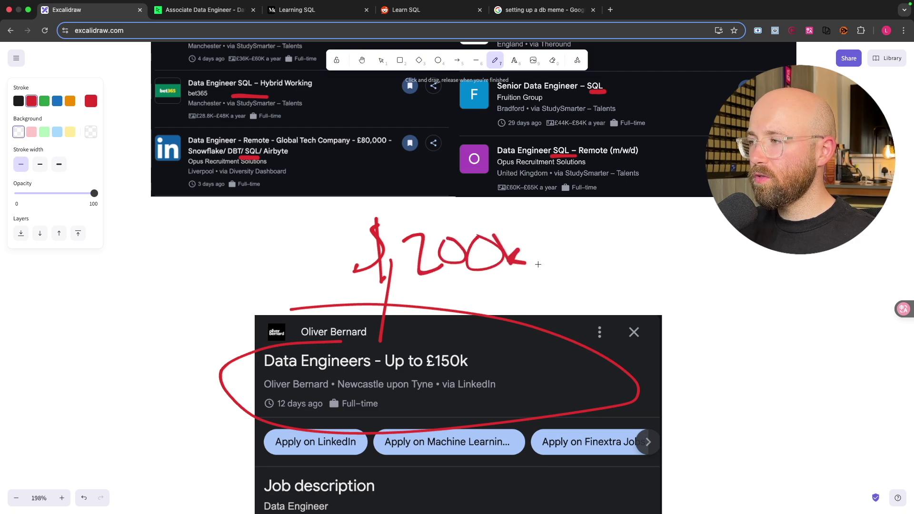
{"action": "left_click_drag", "start_coordinate": [432, 369], "coordinate": [465, 373]}
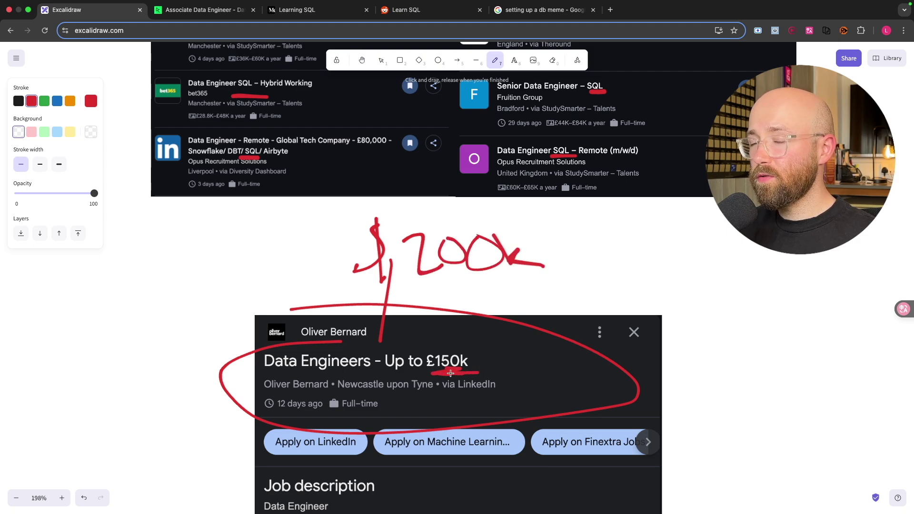
{"action": "scroll", "coordinate": [452, 379], "scroll_direction": "down", "scroll_amount": 5}
{"action": "scroll", "coordinate": [454, 380], "scroll_direction": "down", "scroll_amount": 5}
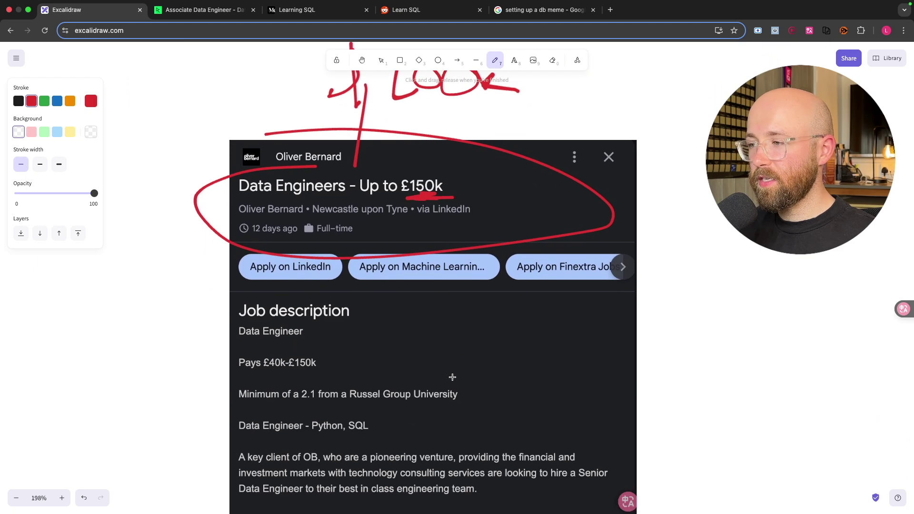
{"action": "left_click_drag", "start_coordinate": [331, 415], "coordinate": [260, 405]}
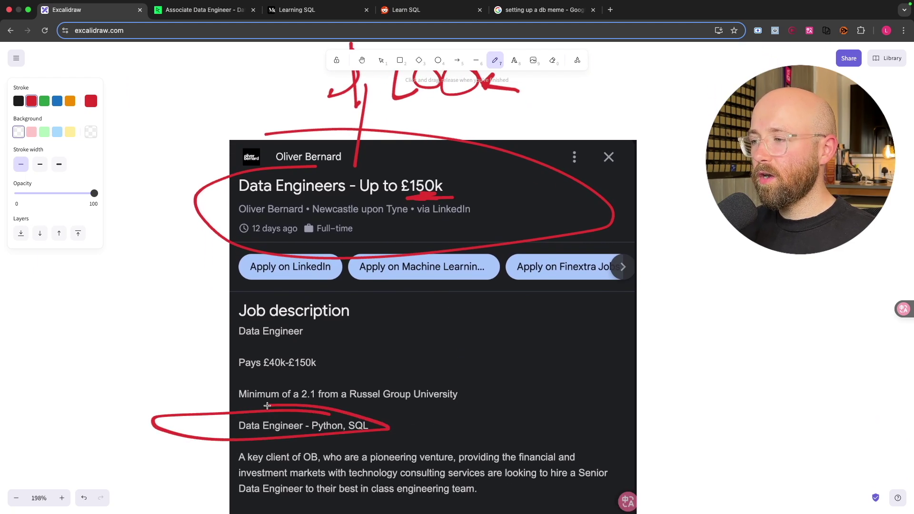
{"action": "scroll", "coordinate": [343, 403], "scroll_direction": "down", "scroll_amount": 5}
{"action": "scroll", "coordinate": [343, 403], "scroll_direction": "down", "scroll_amount": 5}
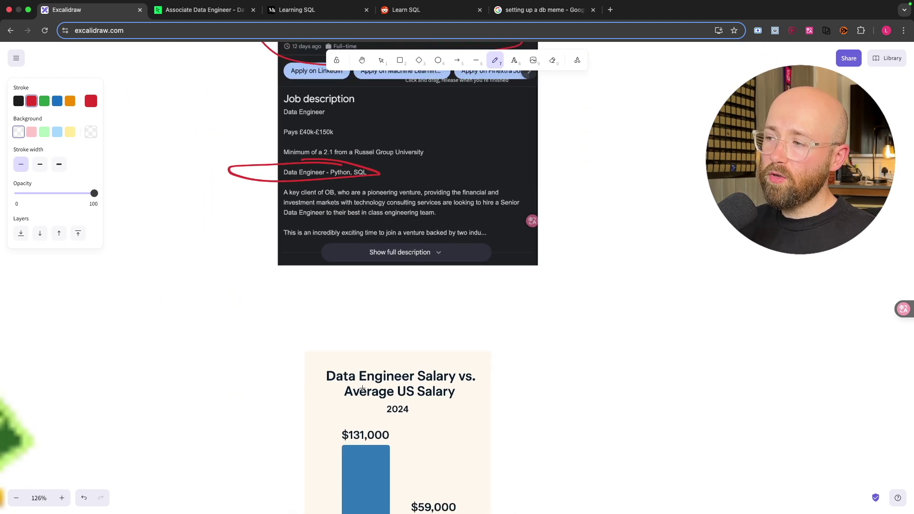
{"action": "scroll", "coordinate": [370, 369], "scroll_direction": "down", "scroll_amount": 3}
- Circle $131,000, underline US Worker and handwrite SQL beside the salary chart
{"action": "left_click_drag", "start_coordinate": [377, 342], "coordinate": [365, 340]}
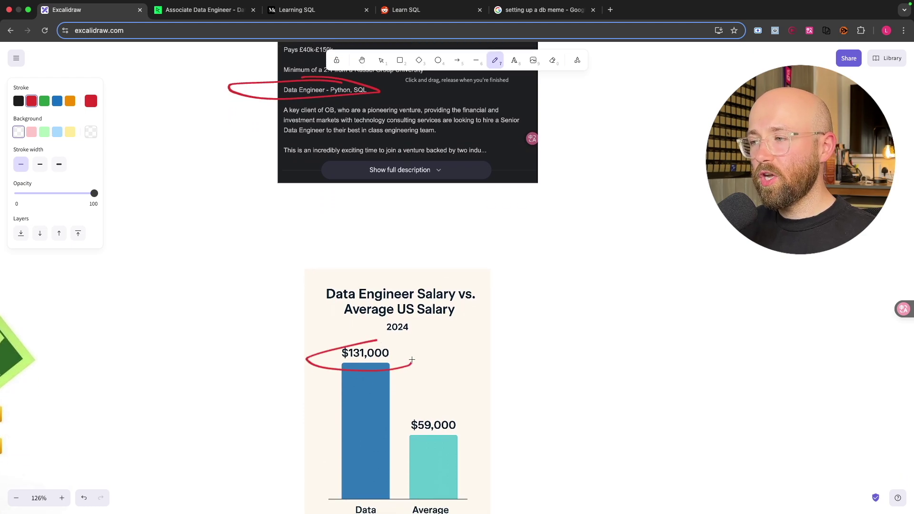
{"action": "scroll", "coordinate": [462, 420], "scroll_direction": "down", "scroll_amount": 3}
{"action": "scroll", "coordinate": [461, 421], "scroll_direction": "down", "scroll_amount": 1}
{"action": "left_click_drag", "start_coordinate": [414, 472], "coordinate": [442, 473]}
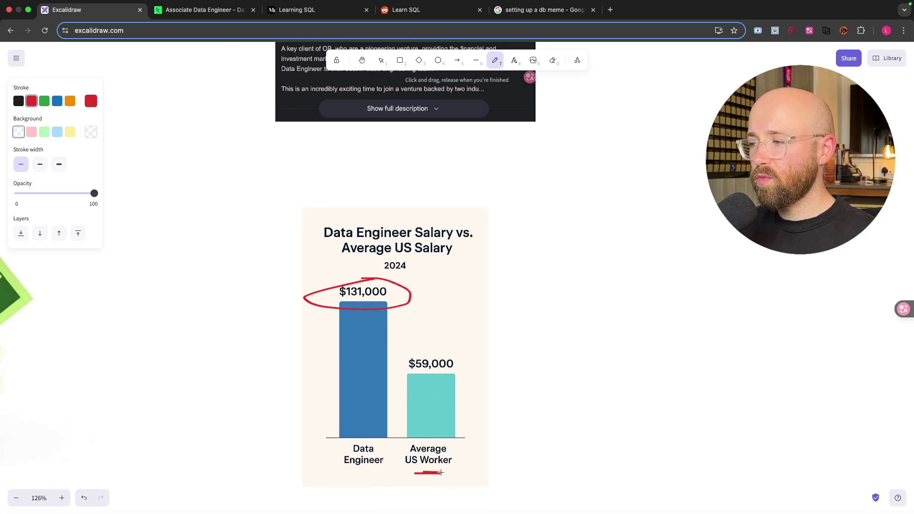
{"action": "scroll", "coordinate": [433, 428], "scroll_direction": "right", "scroll_amount": 3}
{"action": "left_click_drag", "start_coordinate": [338, 310], "coordinate": [401, 292]}
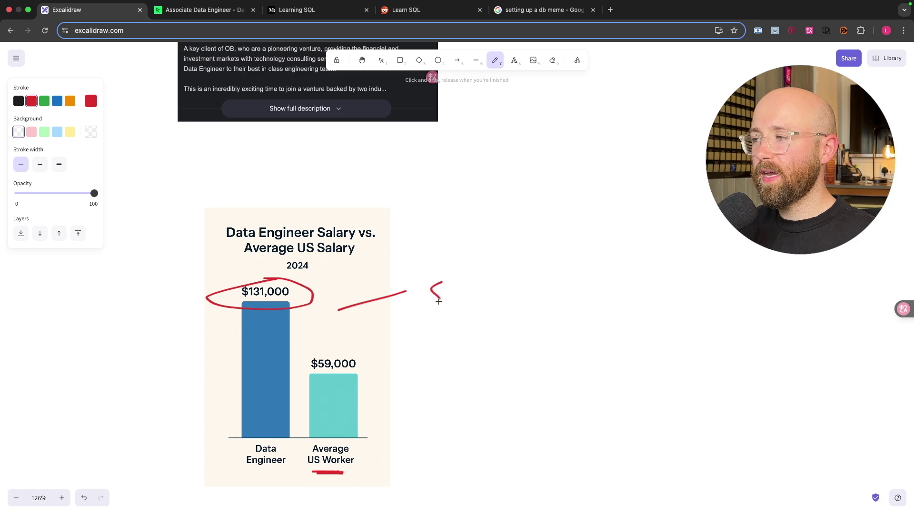
{"action": "left_click_drag", "start_coordinate": [465, 281], "coordinate": [560, 296]}
{"action": "scroll", "coordinate": [386, 363], "scroll_direction": "down", "scroll_amount": 5}
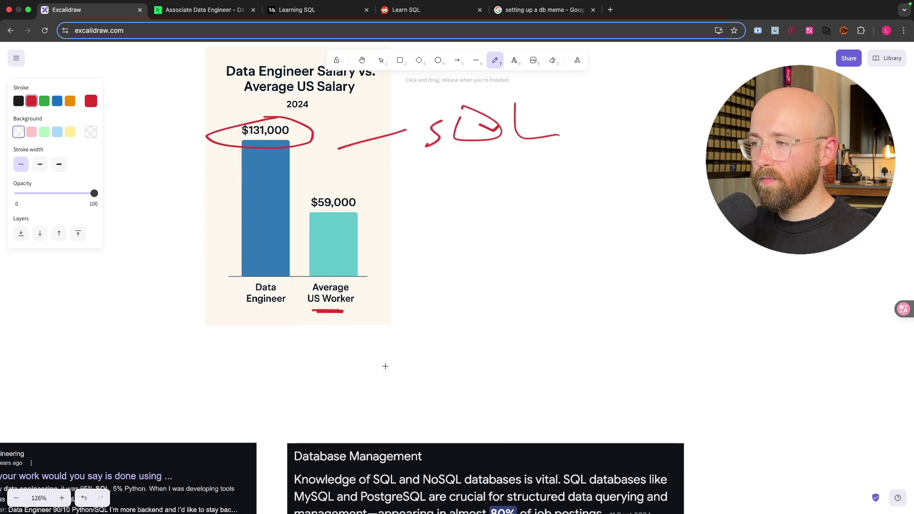
{"action": "scroll", "coordinate": [386, 364], "scroll_direction": "down", "scroll_amount": 3}
{"action": "scroll", "coordinate": [500, 350], "scroll_direction": "right", "scroll_amount": 2}
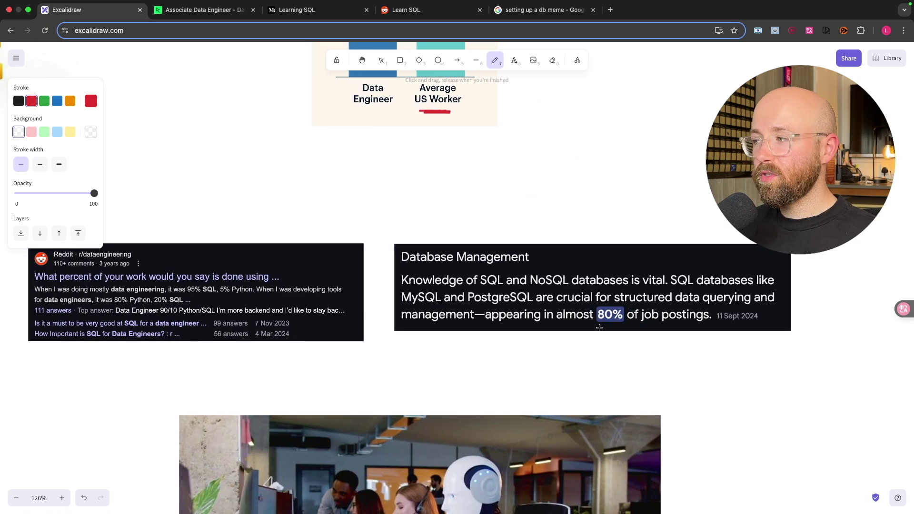
- Underline '80% of job postings' and '95% SQL', circle '3 years ago' and mark the robot
{"action": "mouse_move", "coordinate": [599, 328]}
{"action": "left_mouse_down"}
{"action": "mouse_move", "coordinate": [740, 325]}
{"action": "mouse_move", "coordinate": [573, 330]}
{"action": "mouse_move", "coordinate": [665, 330]}
{"action": "left_mouse_up"}
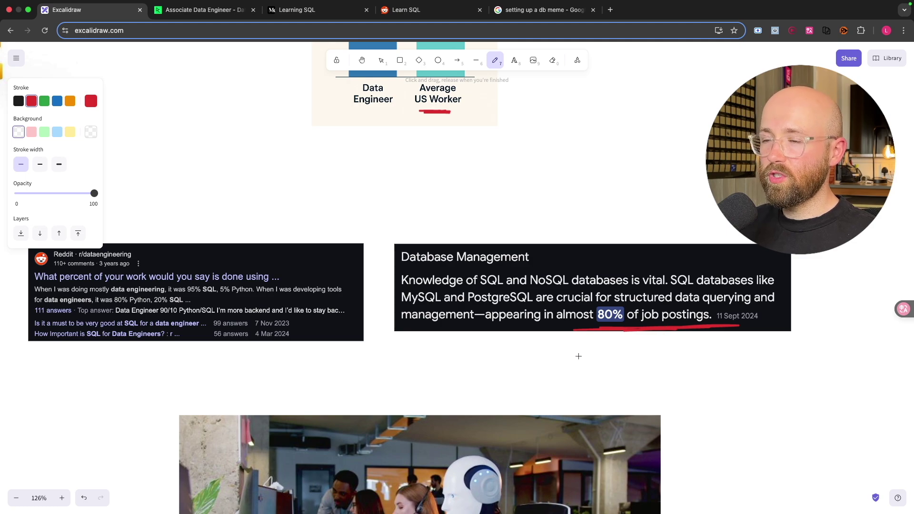
{"action": "scroll", "coordinate": [532, 376], "scroll_direction": "left", "scroll_amount": 3}
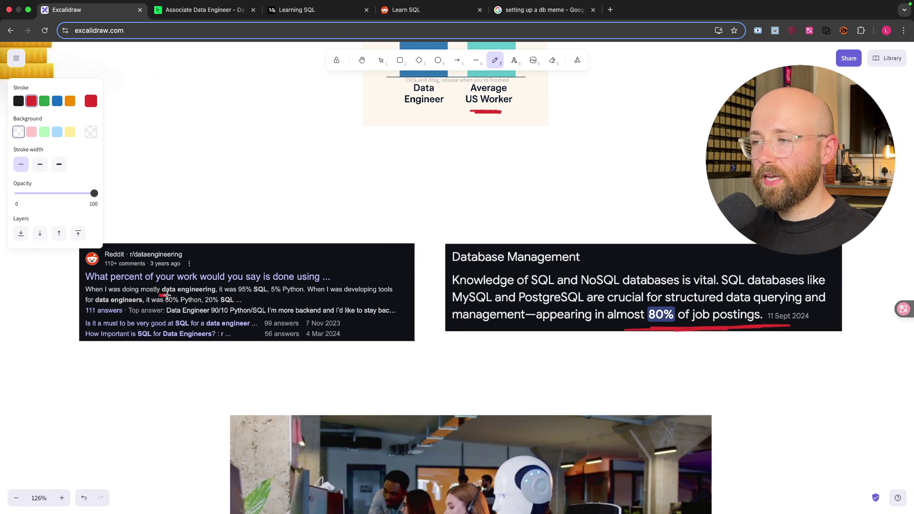
{"action": "left_click_drag", "start_coordinate": [163, 295], "coordinate": [266, 294]}
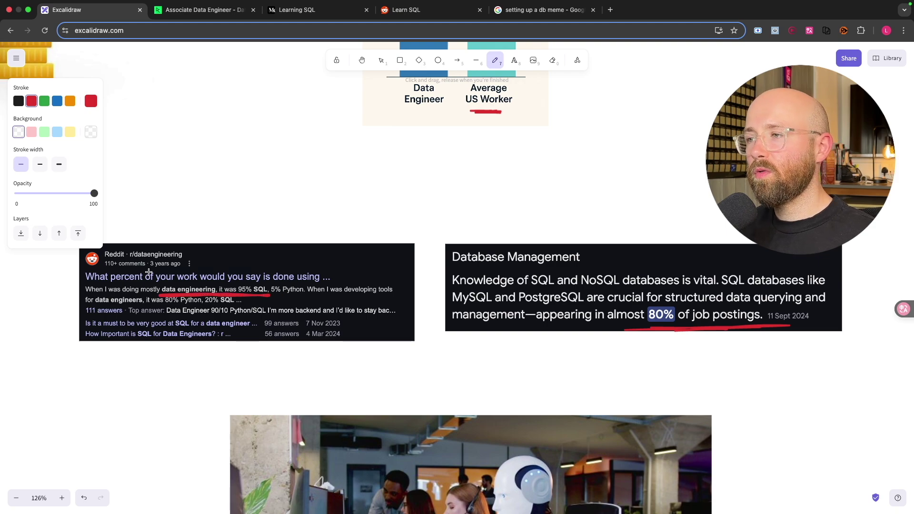
{"action": "left_click_drag", "start_coordinate": [149, 258], "coordinate": [154, 259]}
{"action": "scroll", "coordinate": [359, 291], "scroll_direction": "down", "scroll_amount": 3}
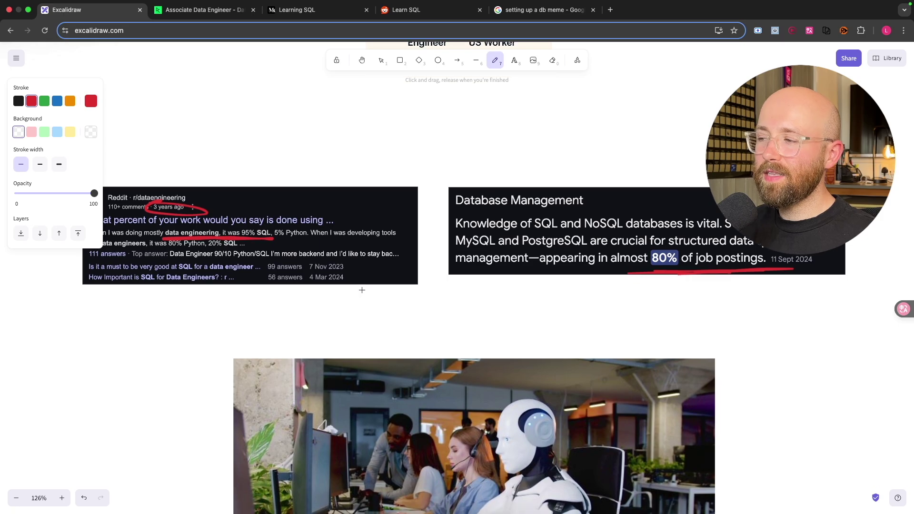
{"action": "scroll", "coordinate": [429, 307], "scroll_direction": "down", "scroll_amount": 3}
{"action": "left_click_drag", "start_coordinate": [503, 378], "coordinate": [472, 383]}
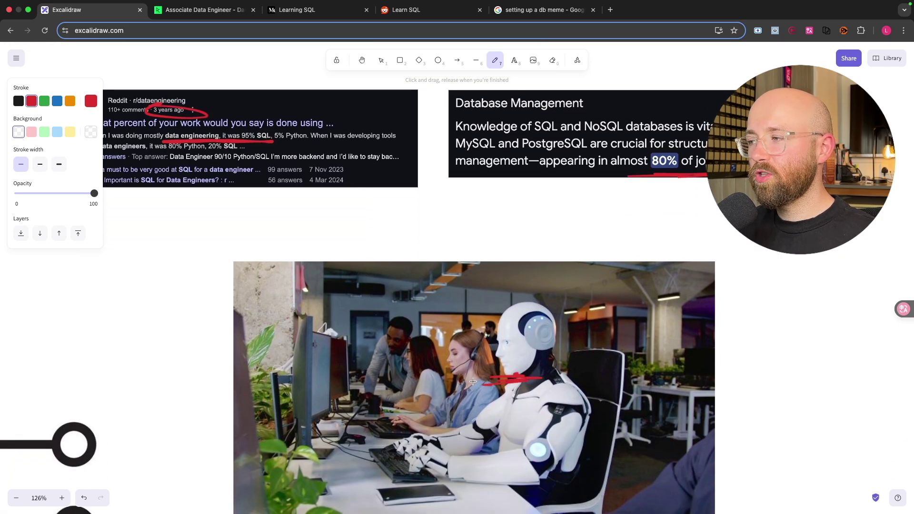
{"action": "scroll", "coordinate": [489, 361], "scroll_direction": "down", "scroll_amount": 5}
{"action": "scroll", "coordinate": [500, 364], "scroll_direction": "down", "scroll_amount": 5}
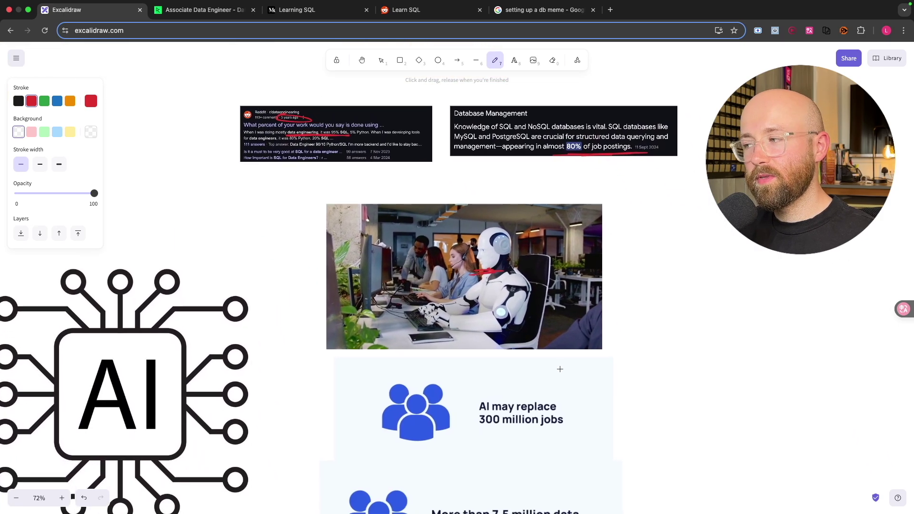
{"action": "scroll", "coordinate": [547, 370], "scroll_direction": "up", "scroll_amount": 1}
{"action": "scroll", "coordinate": [546, 371], "scroll_direction": "up", "scroll_amount": 1}
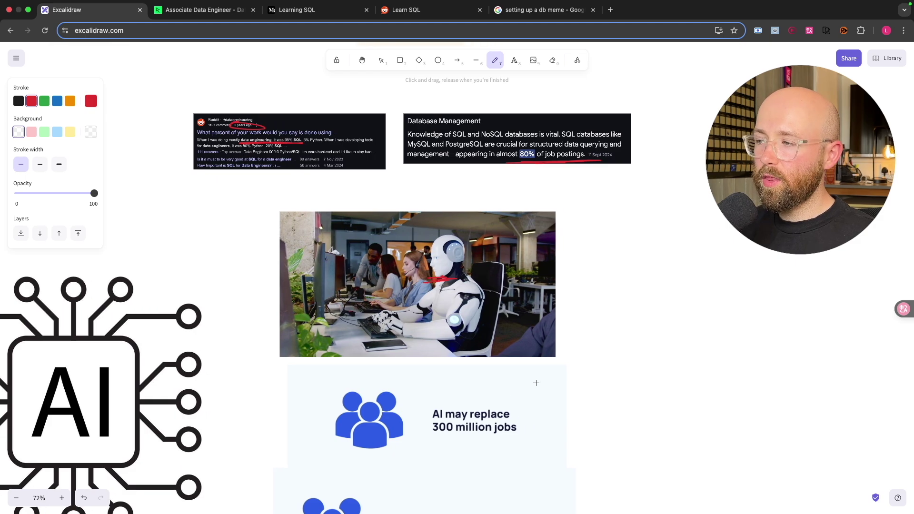
- Circle the 'AI may replace 300 million jobs' box and underline 2027 in red
{"action": "mouse_move", "coordinate": [525, 381]}
{"action": "left_mouse_down"}
{"action": "mouse_move", "coordinate": [336, 414]}
{"action": "mouse_move", "coordinate": [350, 377]}
{"action": "left_mouse_up"}
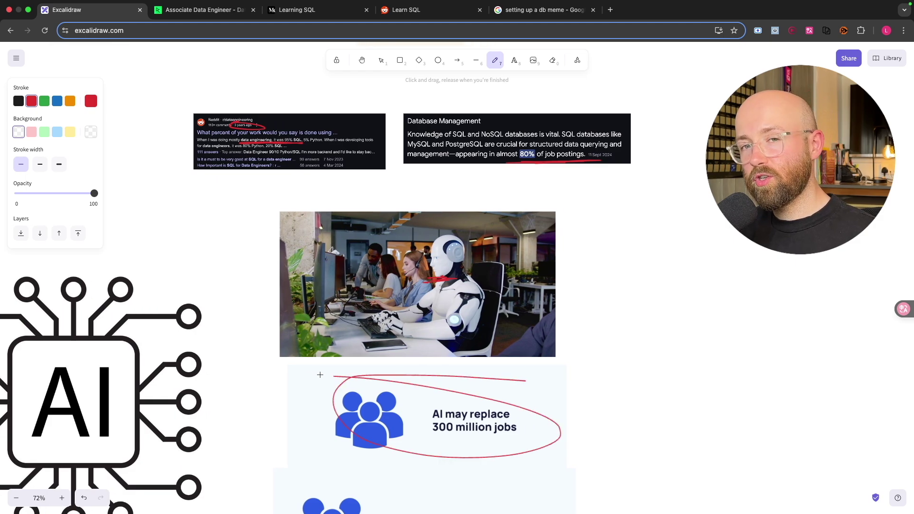
{"action": "scroll", "coordinate": [339, 361], "scroll_direction": "down", "scroll_amount": 2}
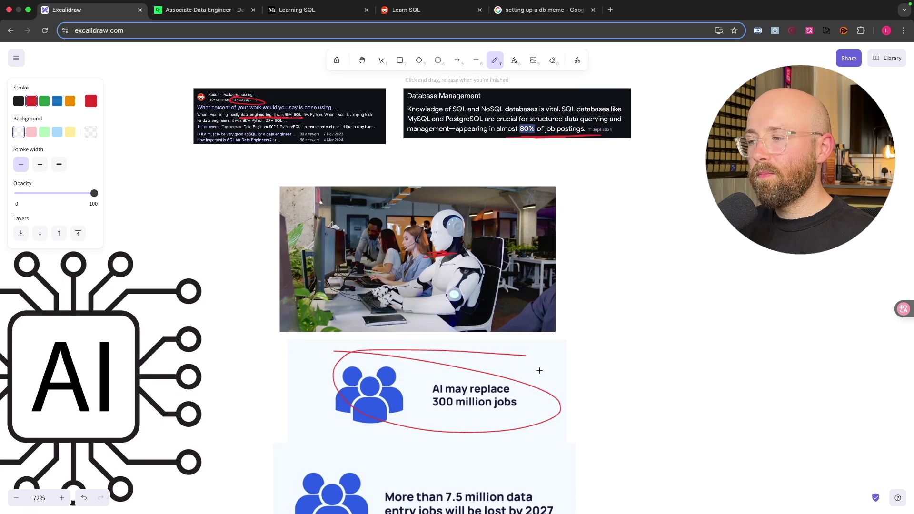
{"action": "scroll", "coordinate": [429, 357], "scroll_direction": "down", "scroll_amount": 2}
{"action": "scroll", "coordinate": [529, 363], "scroll_direction": "down", "scroll_amount": 3}
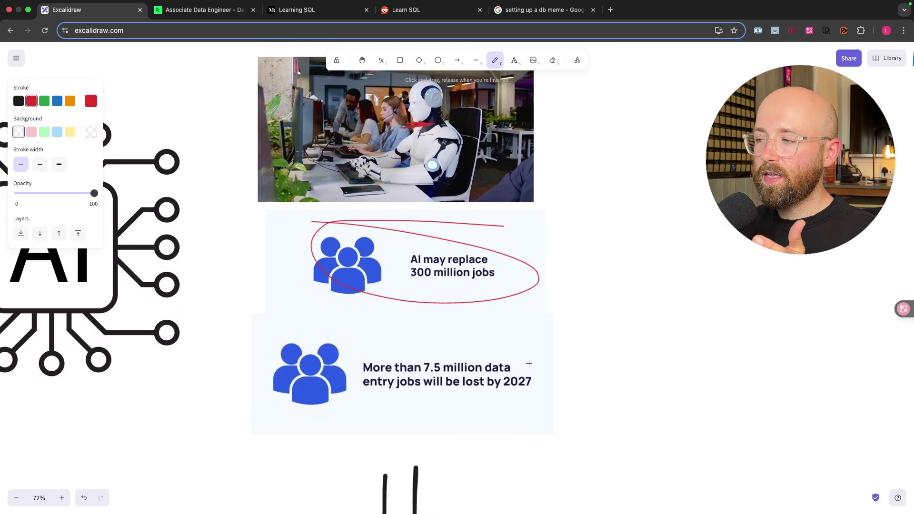
{"action": "mouse_move", "coordinate": [497, 383]}
{"action": "left_mouse_down"}
{"action": "mouse_move", "coordinate": [510, 383]}
{"action": "mouse_move", "coordinate": [495, 384]}
{"action": "left_mouse_up"}
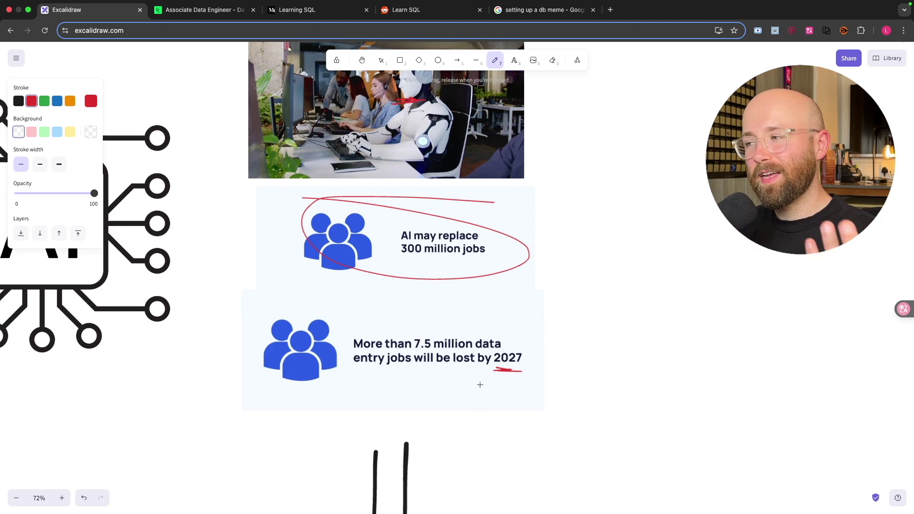
{"action": "scroll", "coordinate": [465, 379], "scroll_direction": "down", "scroll_amount": 3}
{"action": "scroll", "coordinate": [472, 382], "scroll_direction": "down", "scroll_amount": 3}
{"action": "scroll", "coordinate": [479, 387], "scroll_direction": "down", "scroll_amount": 3}
{"action": "scroll", "coordinate": [479, 387], "scroll_direction": "down", "scroll_amount": 3}
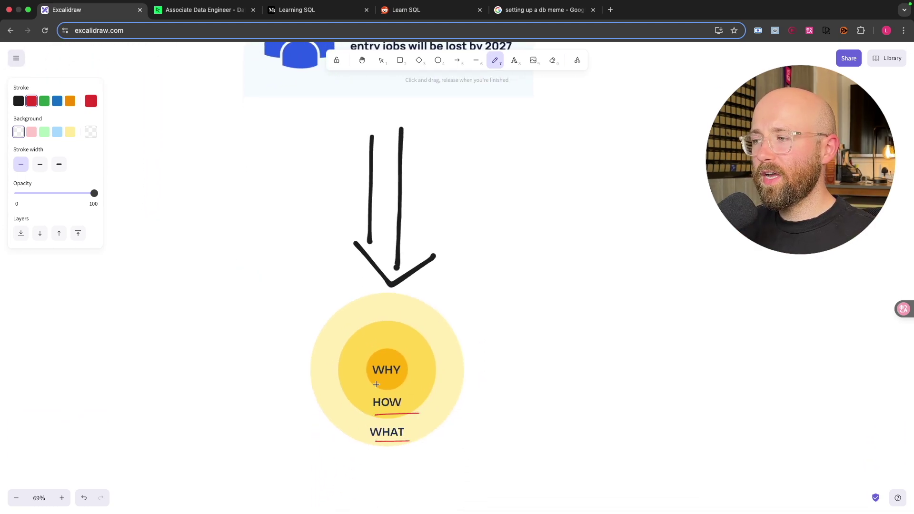
{"action": "scroll", "coordinate": [408, 380], "scroll_direction": "down", "scroll_amount": 3}
{"action": "scroll", "coordinate": [414, 378], "scroll_direction": "down", "scroll_amount": 5}
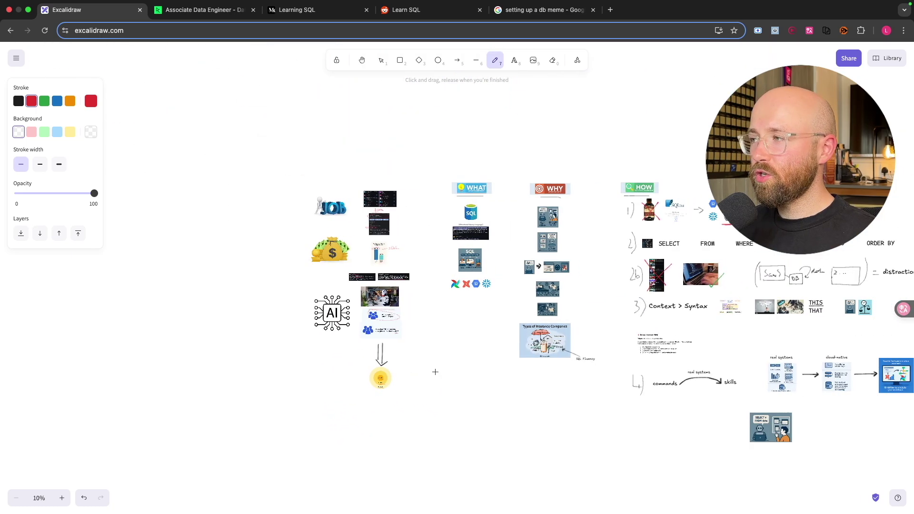
{"action": "scroll", "coordinate": [428, 375], "scroll_direction": "right", "scroll_amount": 3}
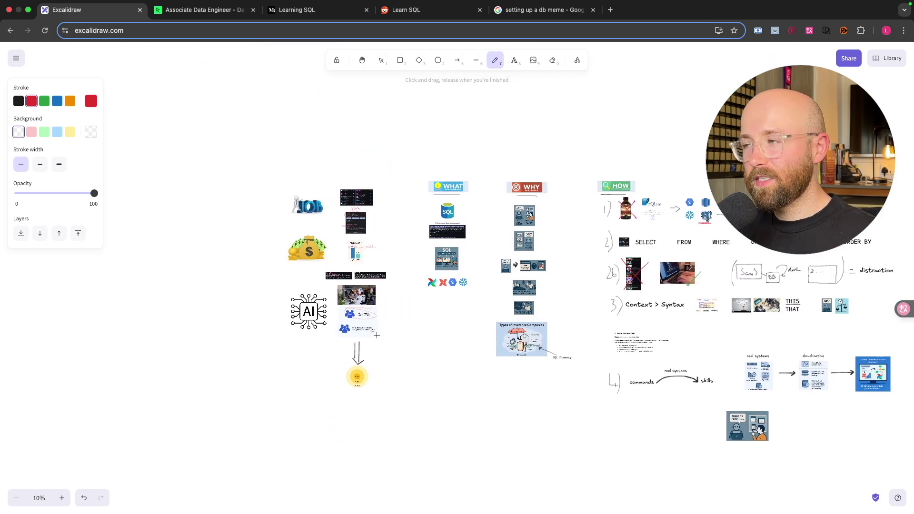
{"action": "scroll", "coordinate": [445, 234], "scroll_direction": "up", "scroll_amount": 5}
{"action": "scroll", "coordinate": [414, 214], "scroll_direction": "up", "scroll_amount": 5}
{"action": "scroll", "coordinate": [386, 211], "scroll_direction": "up", "scroll_amount": 3}
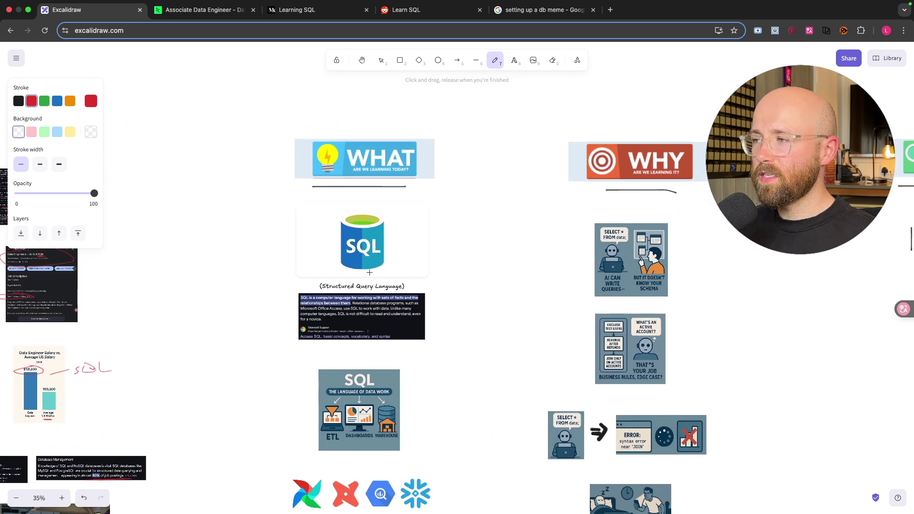
{"action": "scroll", "coordinate": [369, 272], "scroll_direction": "up", "scroll_amount": 4}
- Underline the SQL cylinder, sketch a red grid table, and underline 'The Language of Data Work'
{"action": "left_click_drag", "start_coordinate": [331, 276], "coordinate": [402, 276]}
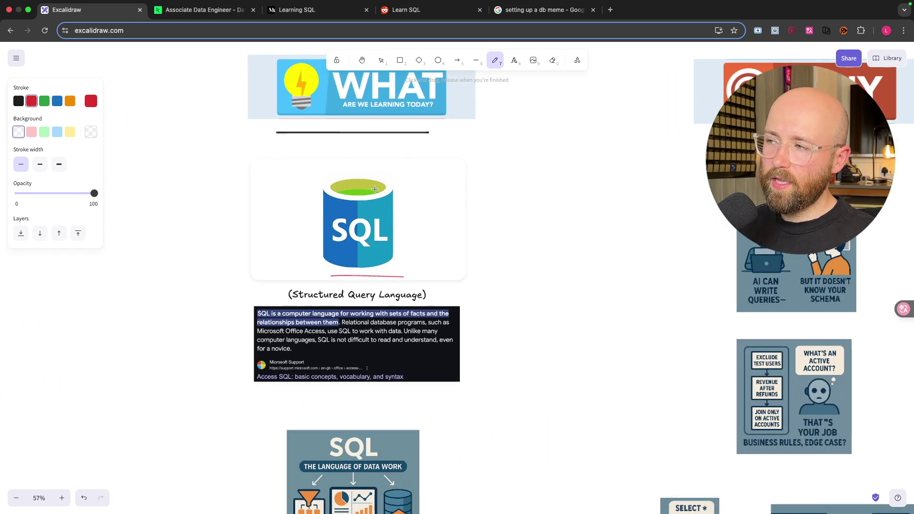
{"action": "scroll", "coordinate": [350, 264], "scroll_direction": "right", "scroll_amount": 3}
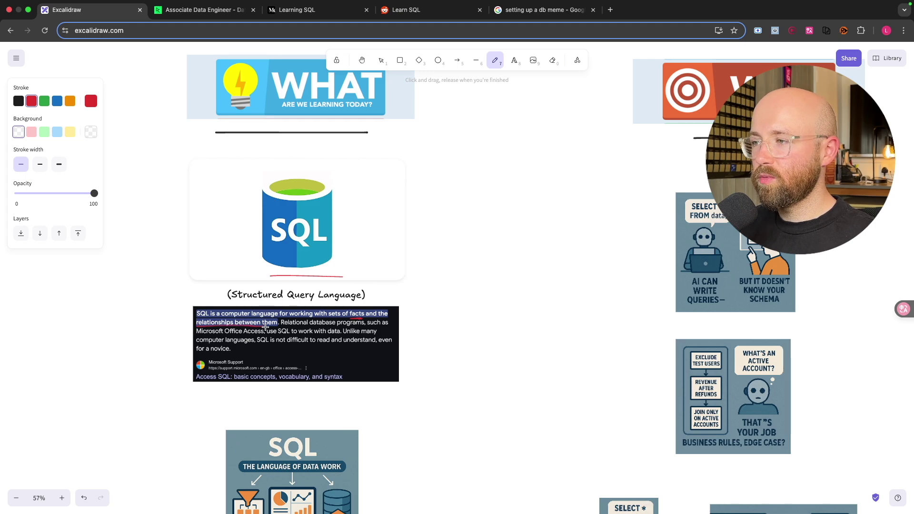
{"action": "scroll", "coordinate": [265, 326], "scroll_direction": "right", "scroll_amount": 3}
{"action": "scroll", "coordinate": [271, 314], "scroll_direction": "right", "scroll_amount": 2}
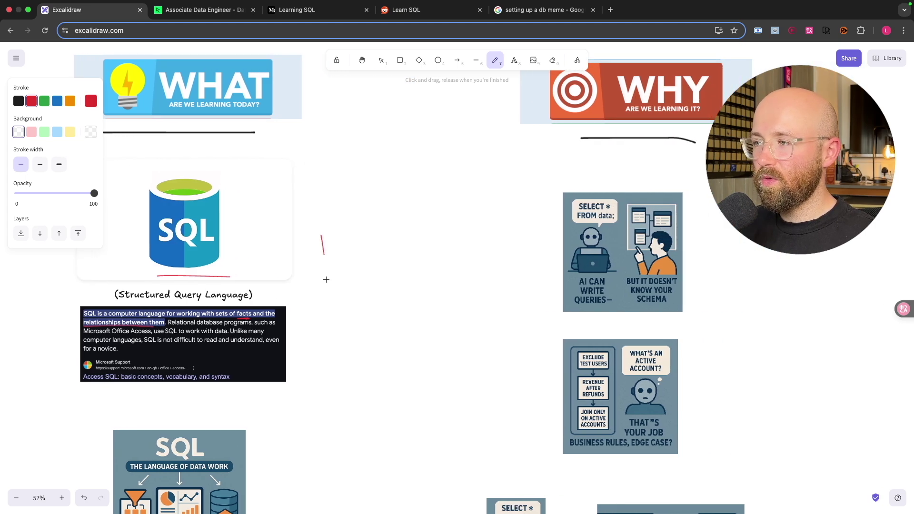
{"action": "mouse_move", "coordinate": [326, 279]}
{"action": "left_mouse_down"}
{"action": "mouse_move", "coordinate": [329, 329]}
{"action": "mouse_move", "coordinate": [355, 235]}
{"action": "mouse_move", "coordinate": [363, 327]}
{"action": "left_mouse_up"}
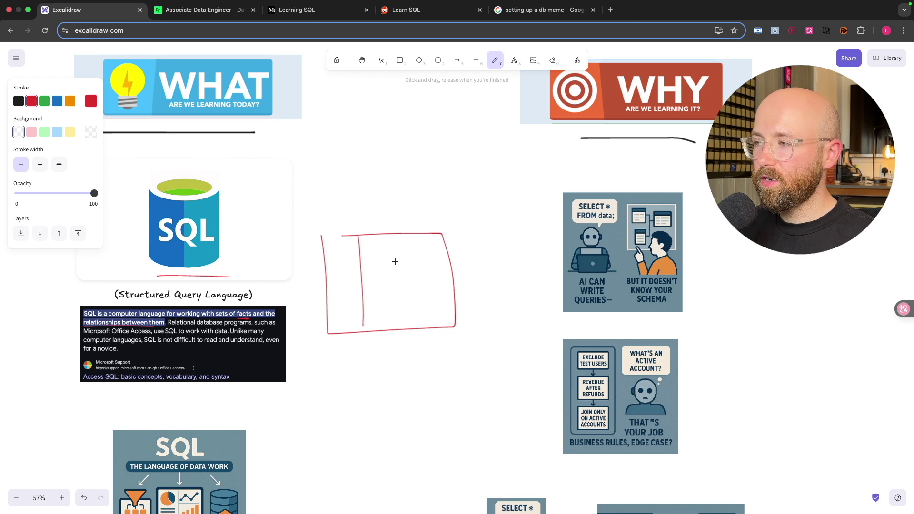
{"action": "left_click_drag", "start_coordinate": [405, 236], "coordinate": [411, 317]}
{"action": "left_click_drag", "start_coordinate": [329, 268], "coordinate": [443, 264]}
{"action": "scroll", "coordinate": [386, 286], "scroll_direction": "down", "scroll_amount": 5}
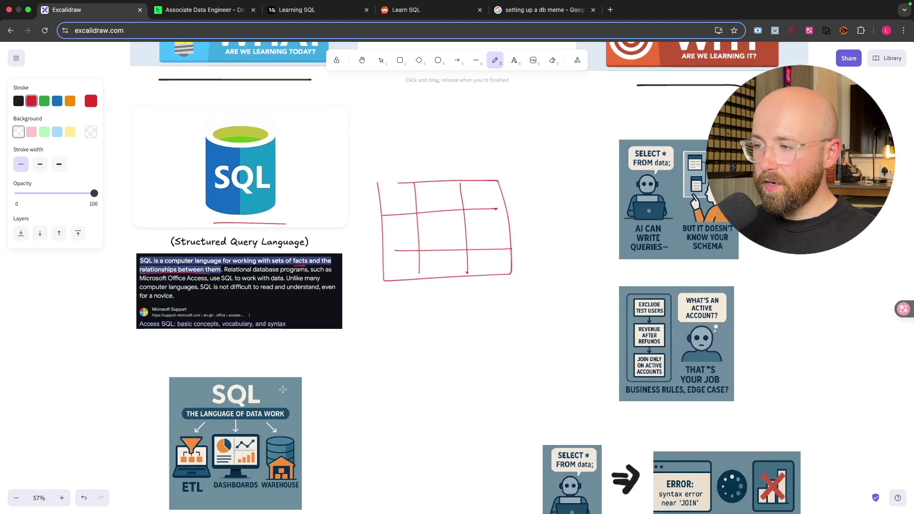
{"action": "scroll", "coordinate": [386, 286], "scroll_direction": "down", "scroll_amount": 5}
{"action": "left_click_drag", "start_coordinate": [222, 328], "coordinate": [297, 327]}
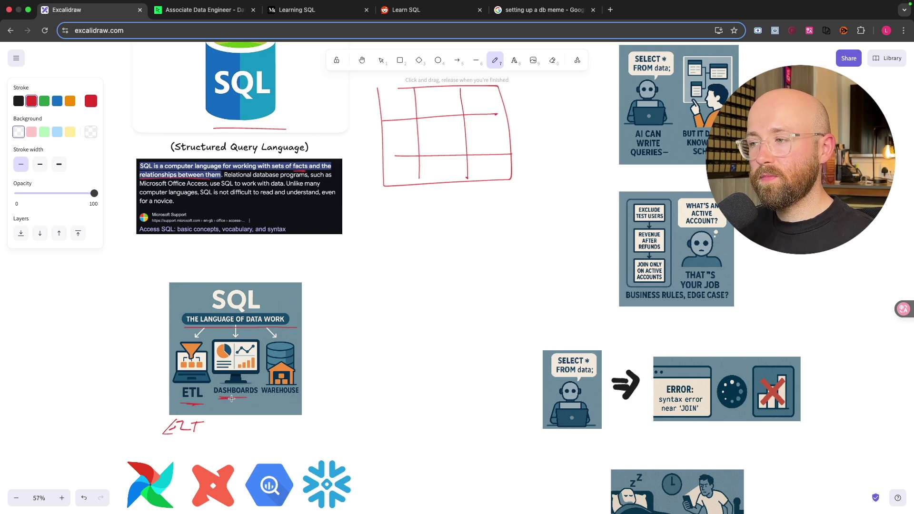
{"action": "scroll", "coordinate": [258, 415], "scroll_direction": "down", "scroll_amount": 4}
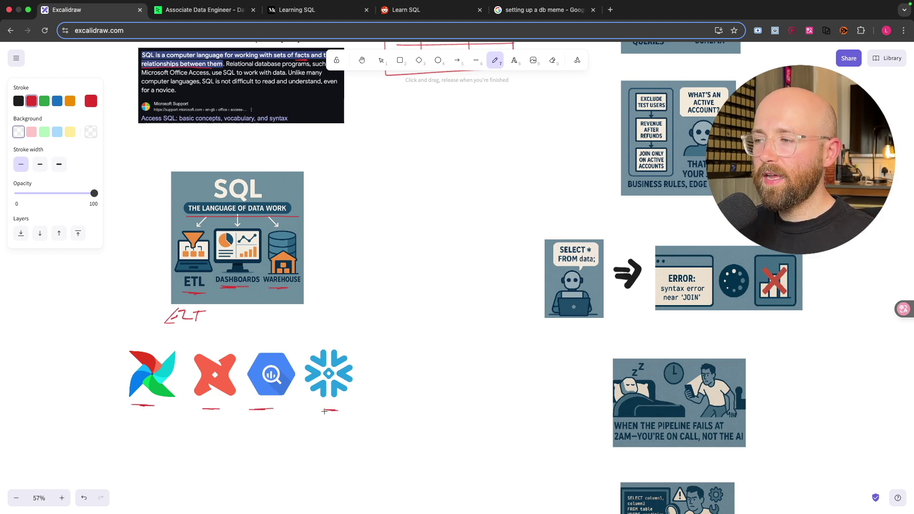
{"action": "scroll", "coordinate": [329, 411], "scroll_direction": "down", "scroll_amount": 1}
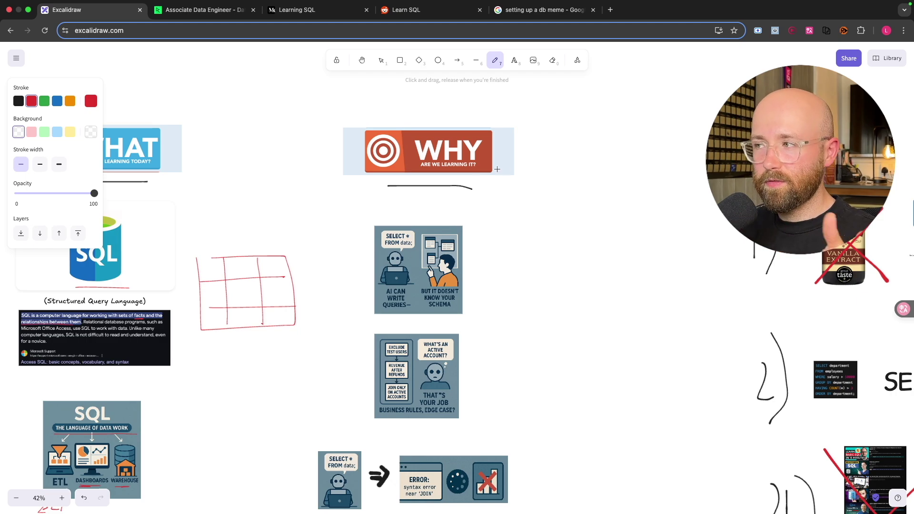
{"action": "scroll", "coordinate": [389, 264], "scroll_direction": "up", "scroll_amount": 5}
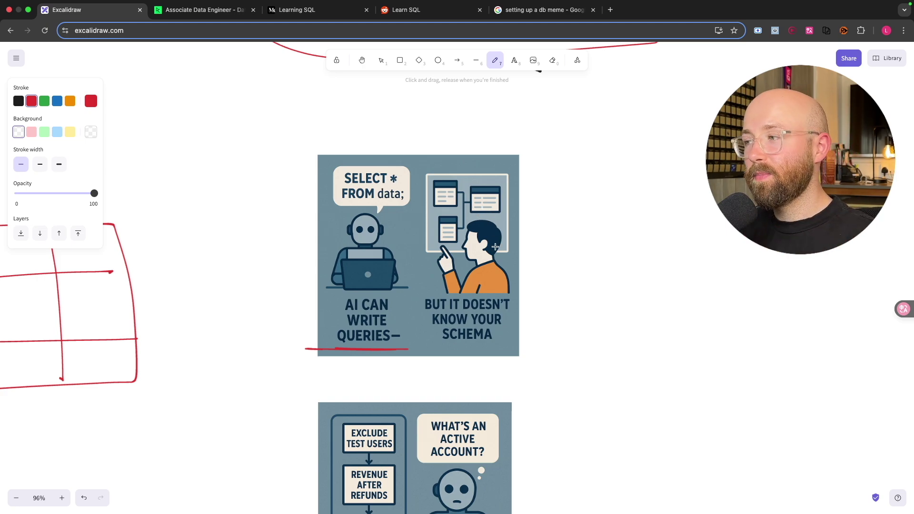
{"action": "scroll", "coordinate": [479, 209], "scroll_direction": "down", "scroll_amount": 2}
{"action": "scroll", "coordinate": [489, 244], "scroll_direction": "down", "scroll_amount": 2}
{"action": "scroll", "coordinate": [465, 265], "scroll_direction": "down", "scroll_amount": 3}
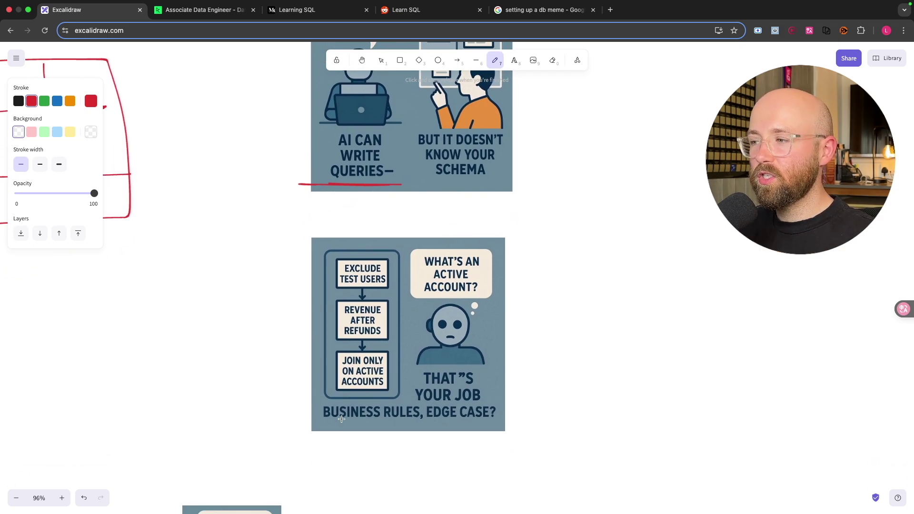
- Underline 'Business rules, edge case?', circle 'That's your job', and underline the JOIN and spinner details
{"action": "left_click_drag", "start_coordinate": [332, 427], "coordinate": [497, 427]}
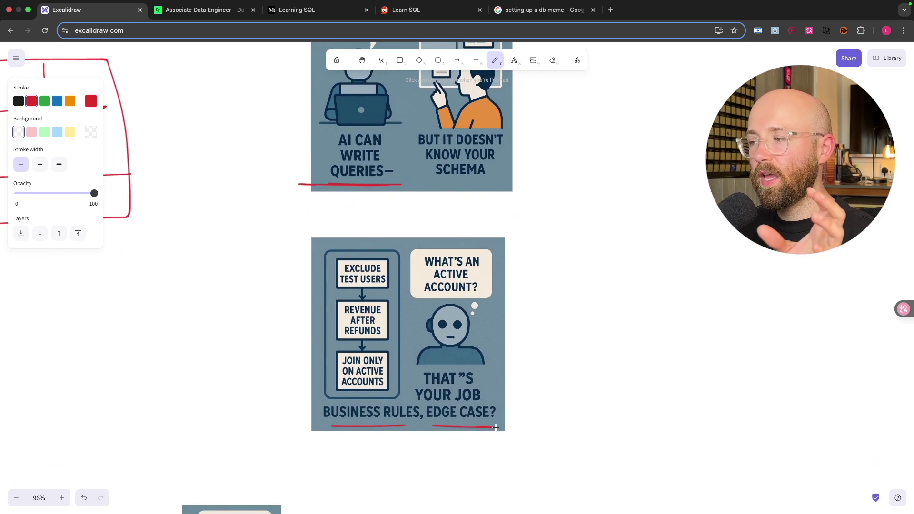
{"action": "left_click_drag", "start_coordinate": [454, 362], "coordinate": [457, 364]}
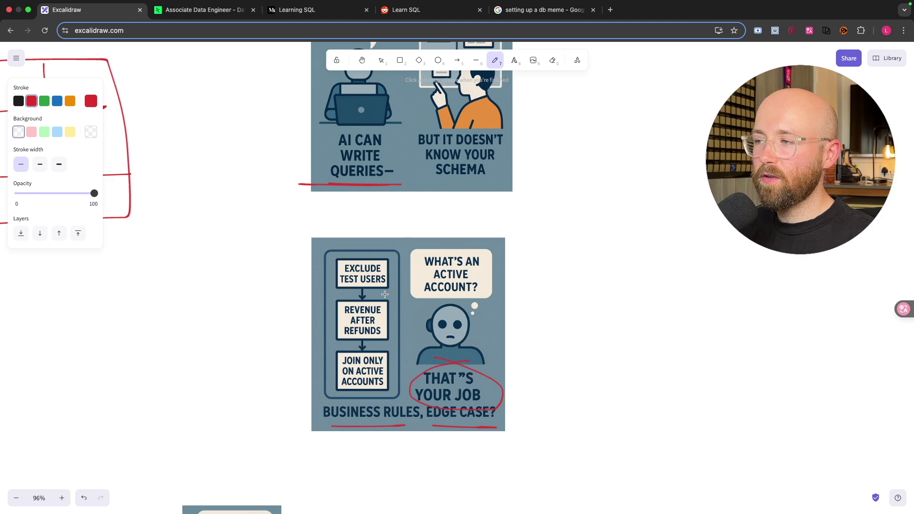
{"action": "scroll", "coordinate": [385, 295], "scroll_direction": "down", "scroll_amount": 3}
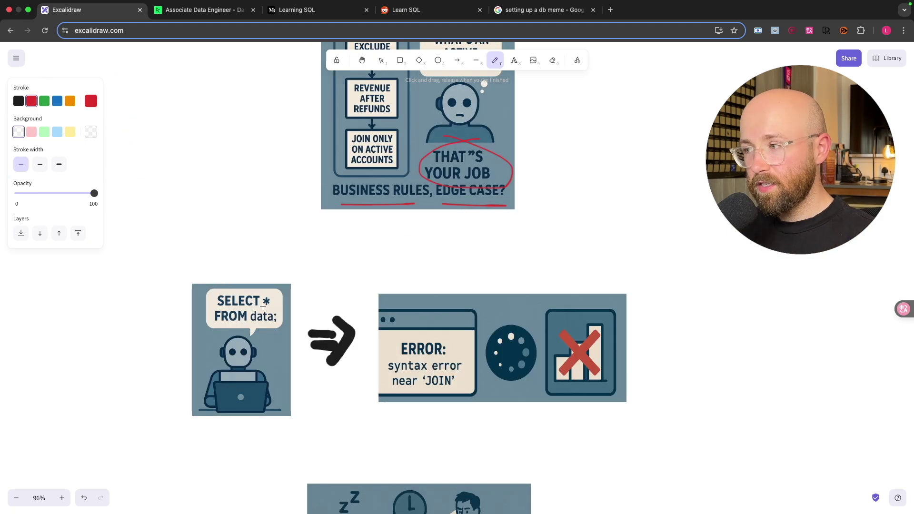
{"action": "scroll", "coordinate": [302, 320], "scroll_direction": "right", "scroll_amount": 3}
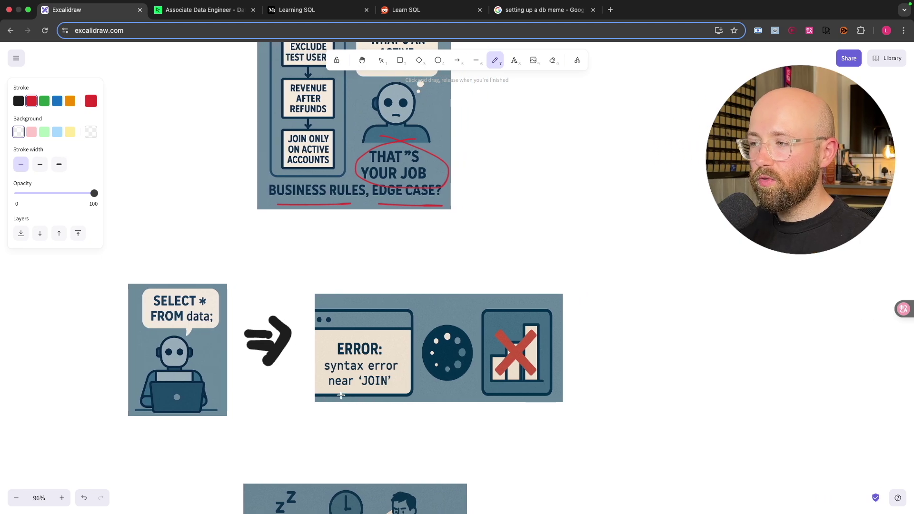
{"action": "left_click_drag", "start_coordinate": [341, 396], "coordinate": [330, 392]}
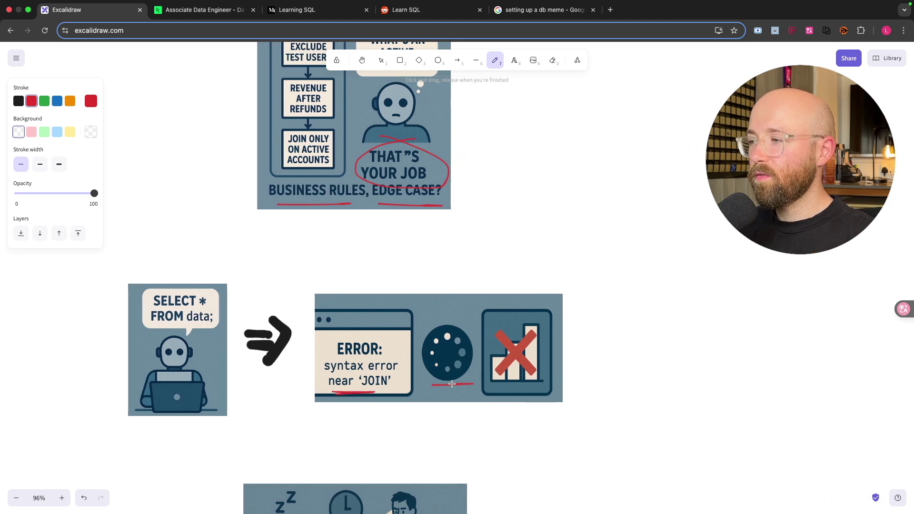
{"action": "left_click_drag", "start_coordinate": [452, 385], "coordinate": [474, 384]}
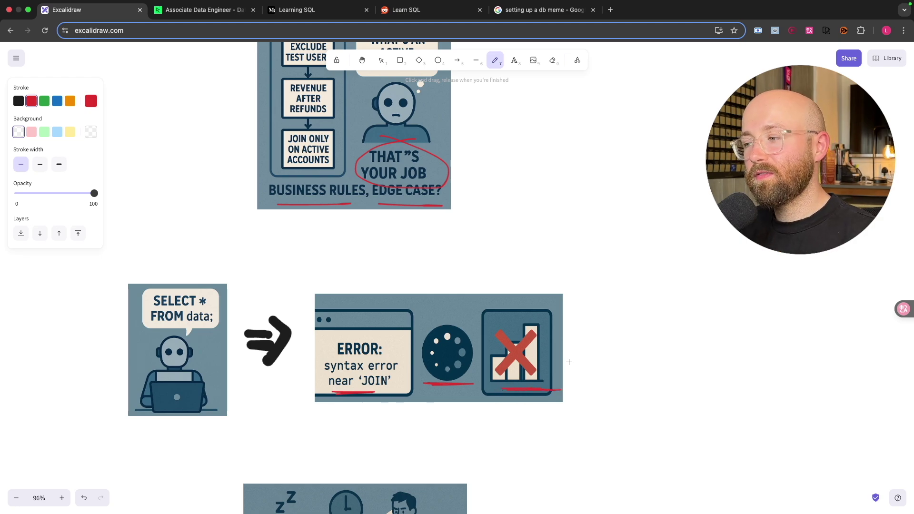
{"action": "scroll", "coordinate": [568, 362], "scroll_direction": "down", "scroll_amount": 3}
{"action": "scroll", "coordinate": [568, 362], "scroll_direction": "down", "scroll_amount": 4}
{"action": "scroll", "coordinate": [573, 364], "scroll_direction": "down", "scroll_amount": 2}
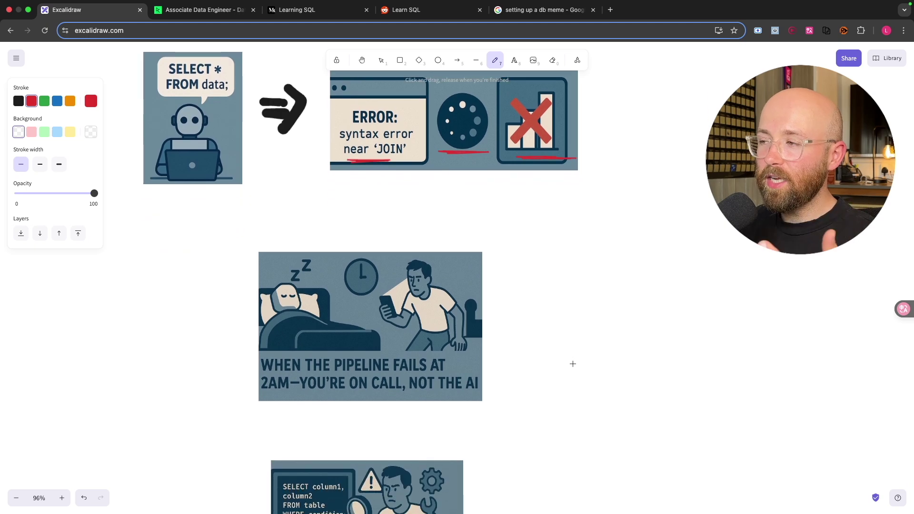
{"action": "scroll", "coordinate": [572, 364], "scroll_direction": "down", "scroll_amount": 1}
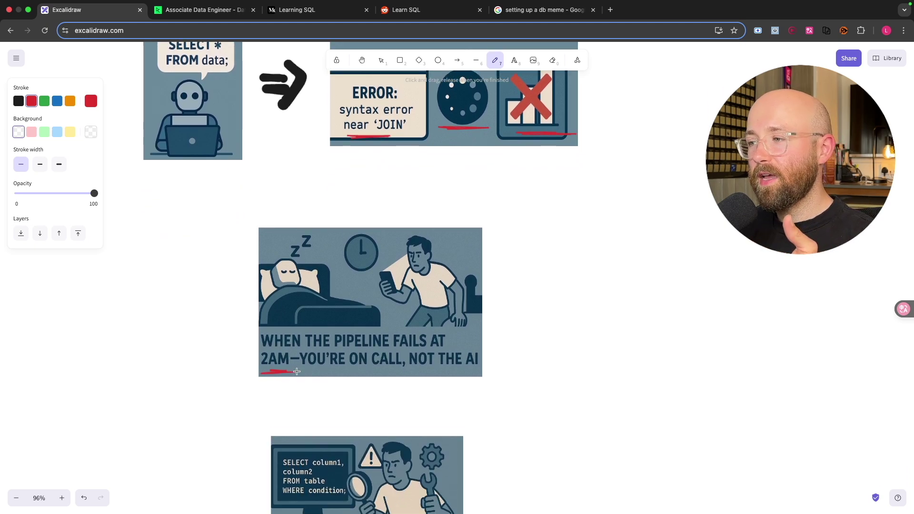
- Underline PIPELINE, MODELING, OPTIMIZING, 'SQL Fluency' and 'Prod', and circle both meme figures
{"action": "left_click_drag", "start_coordinate": [336, 350], "coordinate": [387, 350]}
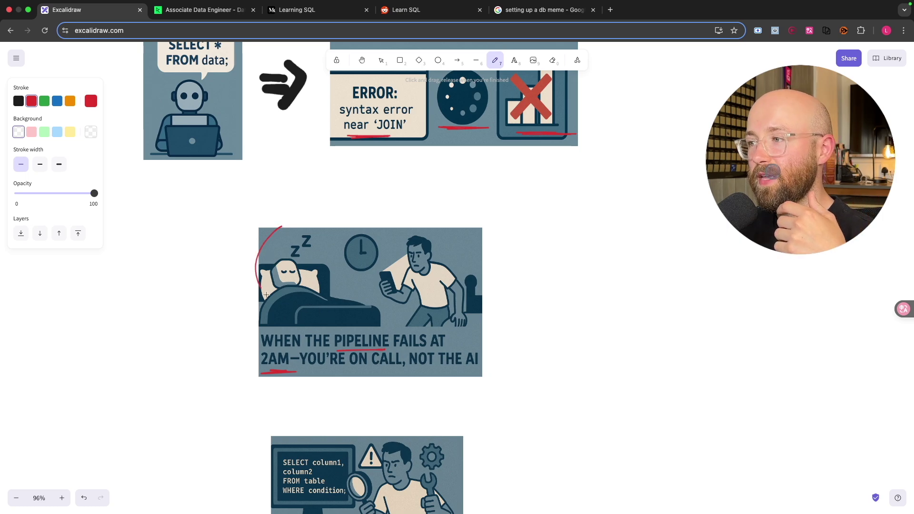
{"action": "left_click_drag", "start_coordinate": [275, 251], "coordinate": [286, 243]}
{"action": "mouse_move", "coordinate": [432, 232]}
{"action": "left_mouse_down"}
{"action": "mouse_move", "coordinate": [385, 271]}
{"action": "mouse_move", "coordinate": [432, 235]}
{"action": "left_mouse_up"}
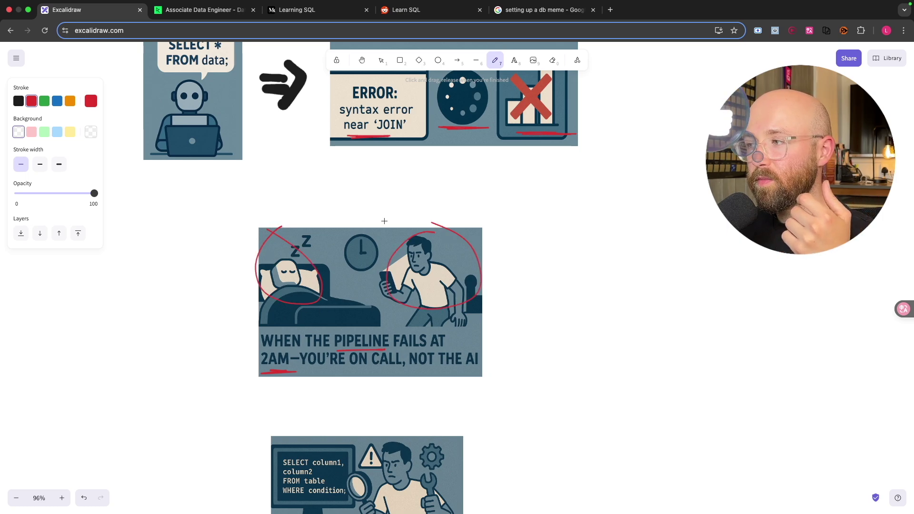
{"action": "scroll", "coordinate": [496, 383], "scroll_direction": "down", "scroll_amount": 5}
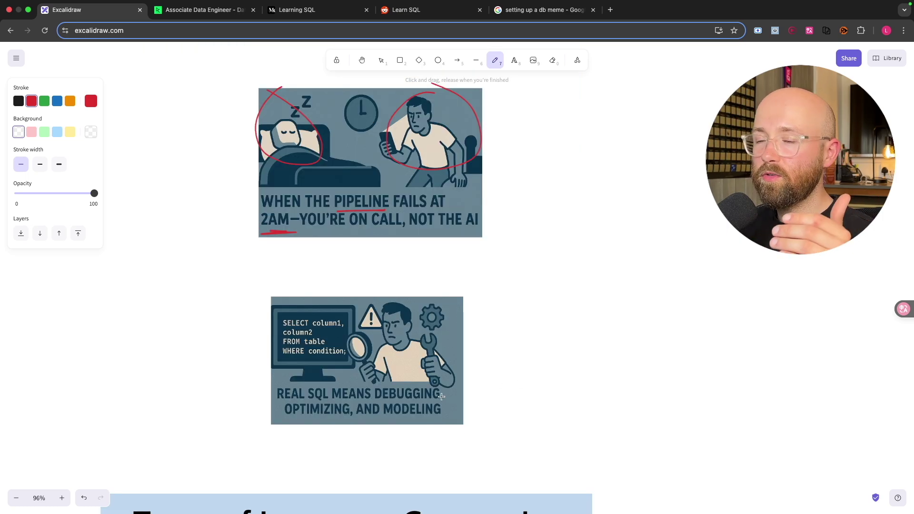
{"action": "left_click_drag", "start_coordinate": [374, 404], "coordinate": [418, 403]}
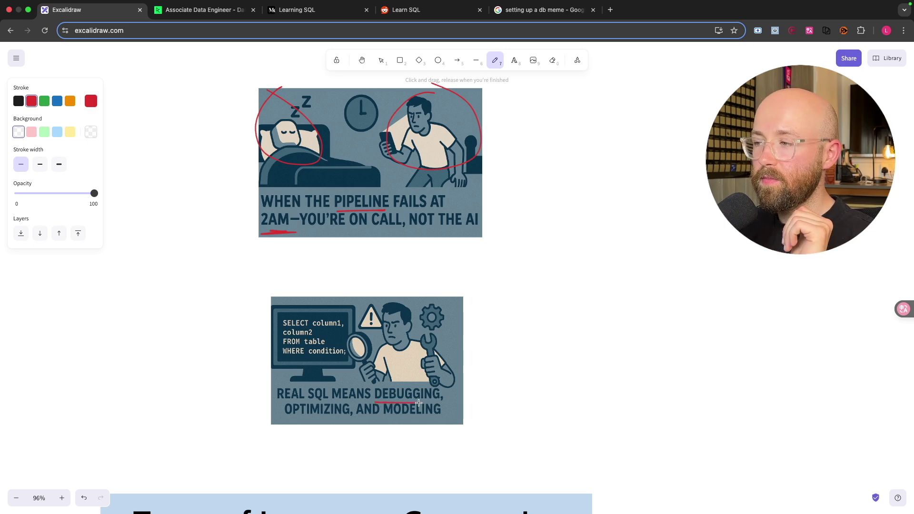
{"action": "left_click_drag", "start_coordinate": [296, 415], "coordinate": [433, 418]}
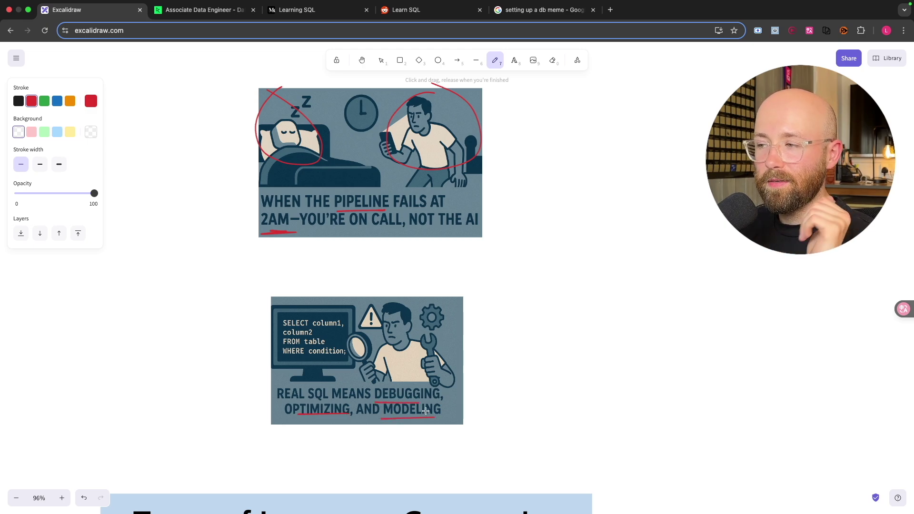
{"action": "scroll", "coordinate": [528, 403], "scroll_direction": "down", "scroll_amount": 2}
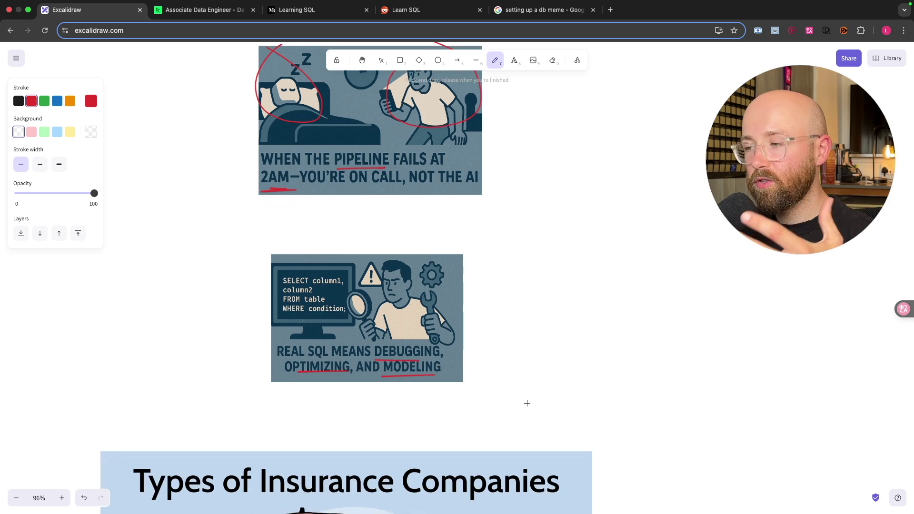
{"action": "scroll", "coordinate": [527, 403], "scroll_direction": "down", "scroll_amount": 5}
{"action": "scroll", "coordinate": [527, 404], "scroll_direction": "down", "scroll_amount": 3}
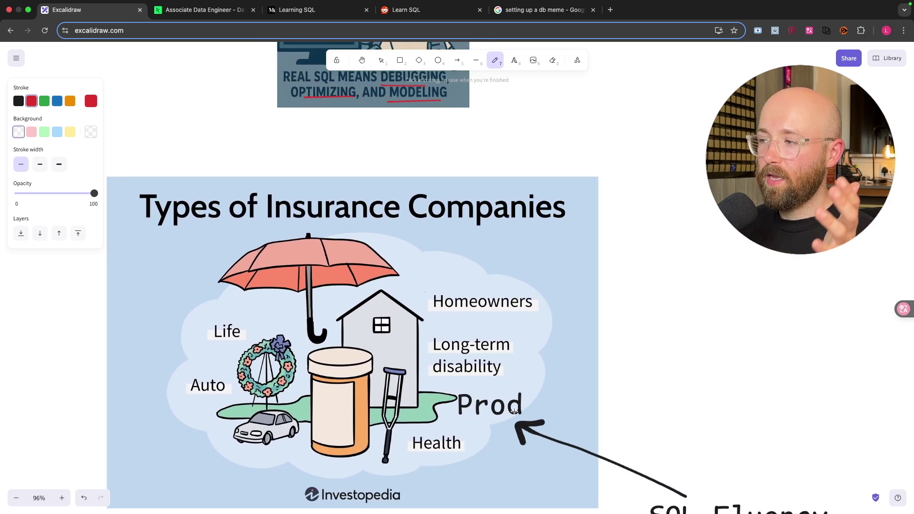
{"action": "scroll", "coordinate": [516, 413], "scroll_direction": "down", "scroll_amount": 3}
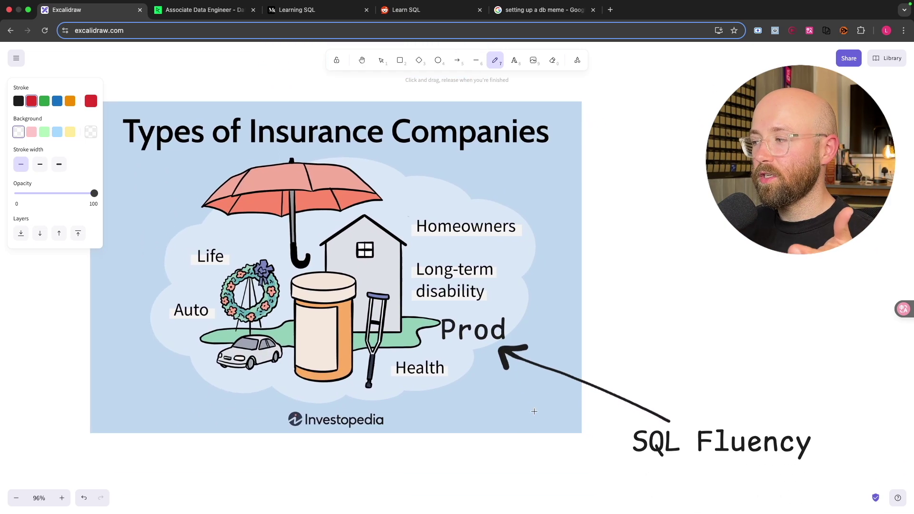
{"action": "scroll", "coordinate": [534, 412], "scroll_direction": "down", "scroll_amount": 2}
{"action": "left_click_drag", "start_coordinate": [624, 445], "coordinate": [822, 457]}
{"action": "scroll", "coordinate": [822, 457], "scroll_direction": "down", "scroll_amount": 2}
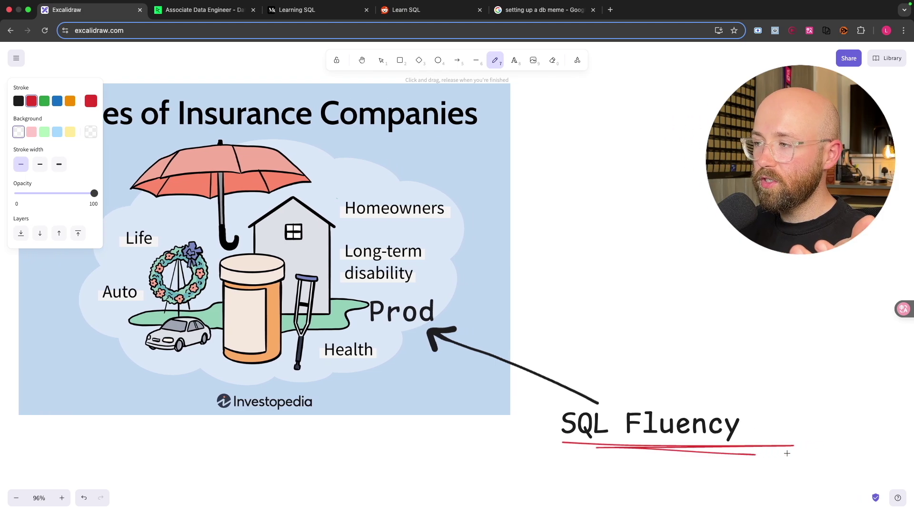
{"action": "scroll", "coordinate": [643, 393], "scroll_direction": "left", "scroll_amount": 2}
{"action": "scroll", "coordinate": [535, 357], "scroll_direction": "left", "scroll_amount": 3}
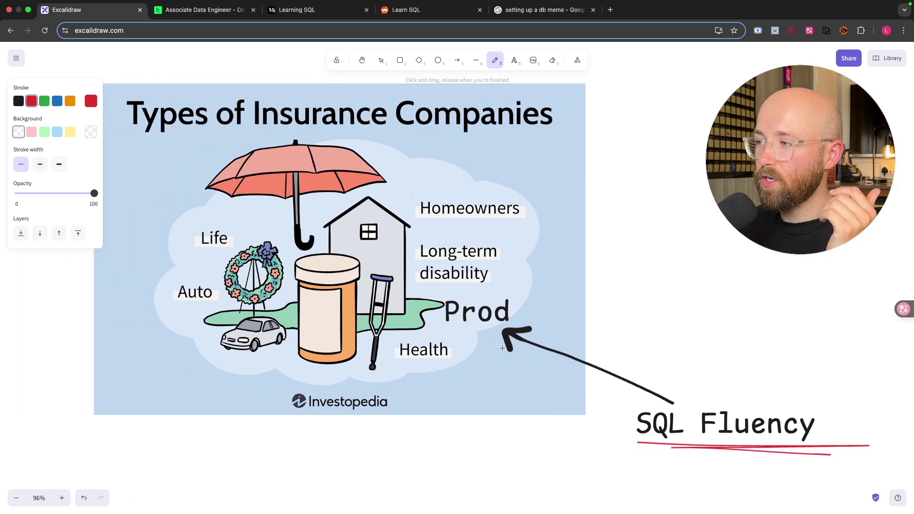
{"action": "left_click_drag", "start_coordinate": [445, 328], "coordinate": [513, 326]}
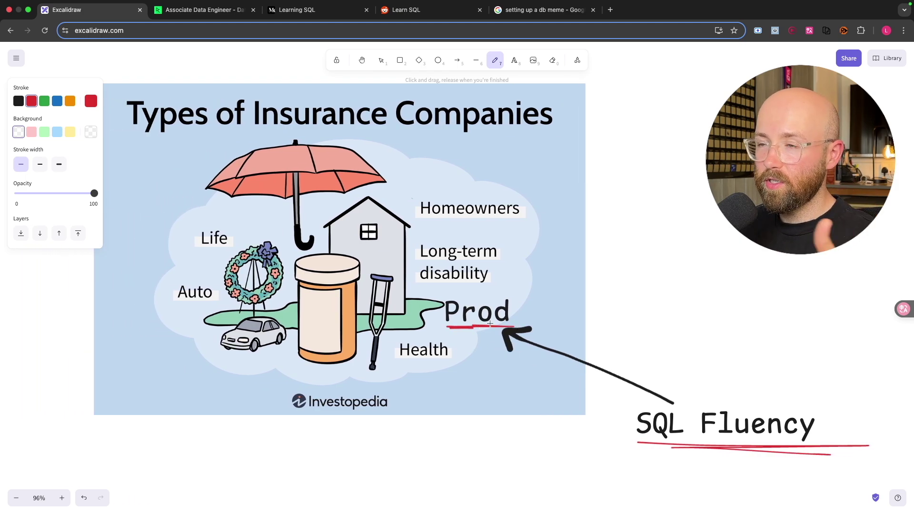
{"action": "scroll", "coordinate": [491, 326], "scroll_direction": "down", "scroll_amount": 5}
{"action": "scroll", "coordinate": [225, 215], "scroll_direction": "up", "scroll_amount": 5}
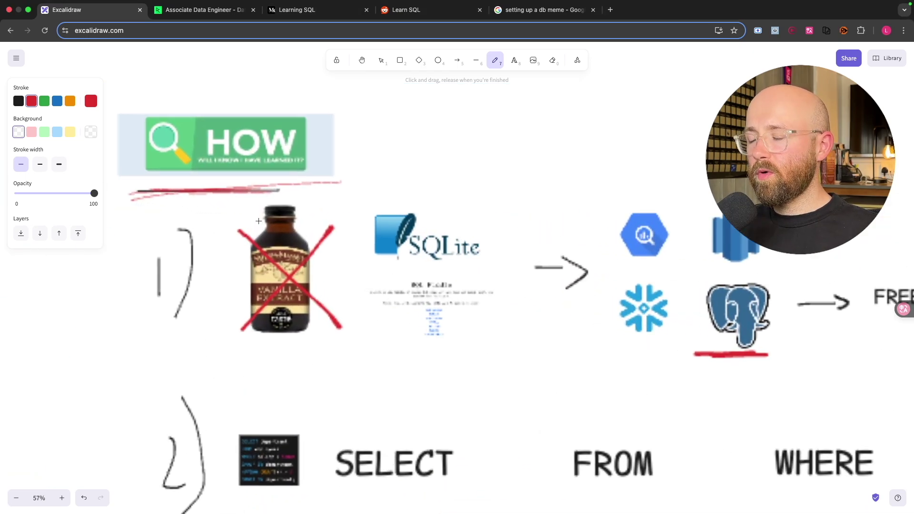
- Mark the SQL Fiddle and SQLite areas, then underline the Snowflake logo and FREE in red
{"action": "left_click_drag", "start_coordinate": [276, 346], "coordinate": [283, 349]}
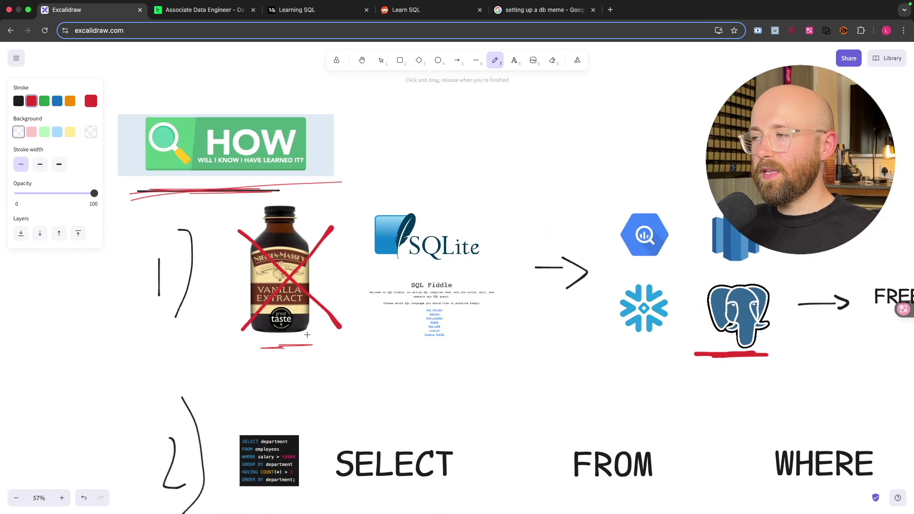
{"action": "scroll", "coordinate": [307, 334], "scroll_direction": "right", "scroll_amount": 3}
{"action": "left_click_drag", "start_coordinate": [371, 277], "coordinate": [361, 276]}
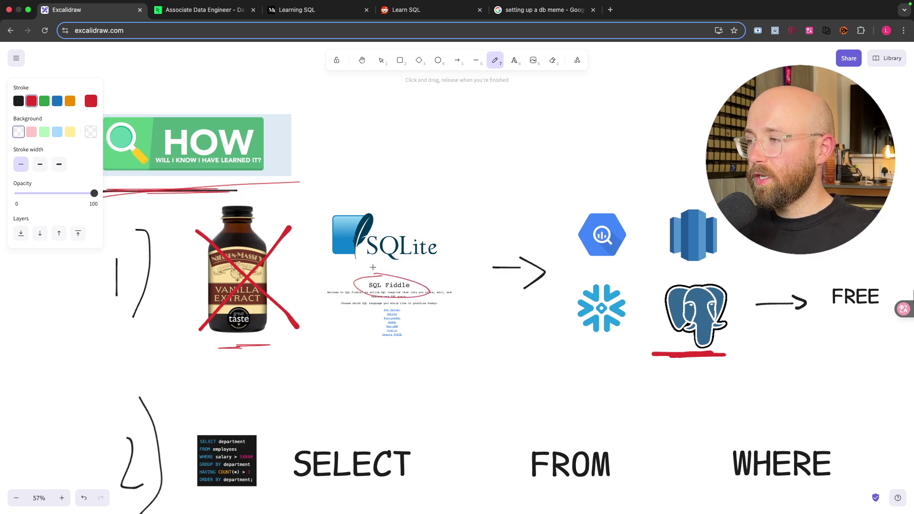
{"action": "left_click_drag", "start_coordinate": [373, 268], "coordinate": [332, 259]}
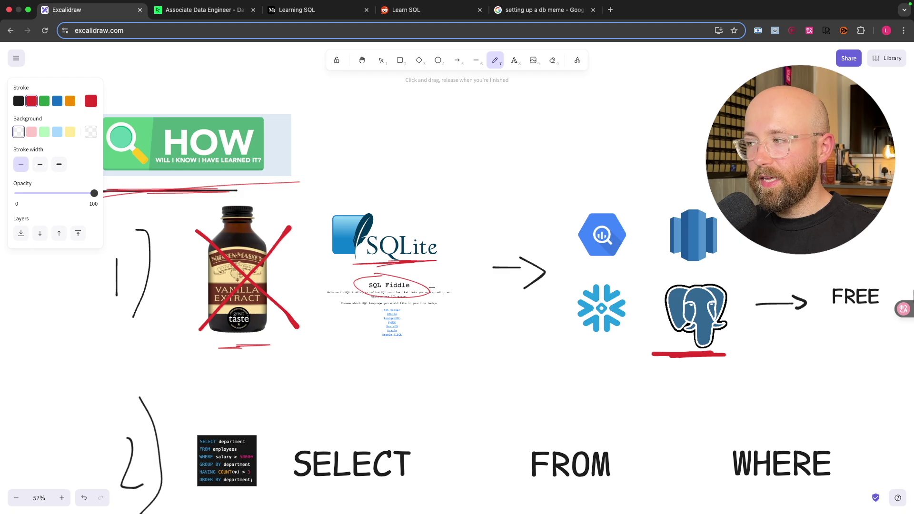
{"action": "scroll", "coordinate": [500, 285], "scroll_direction": "right", "scroll_amount": 5}
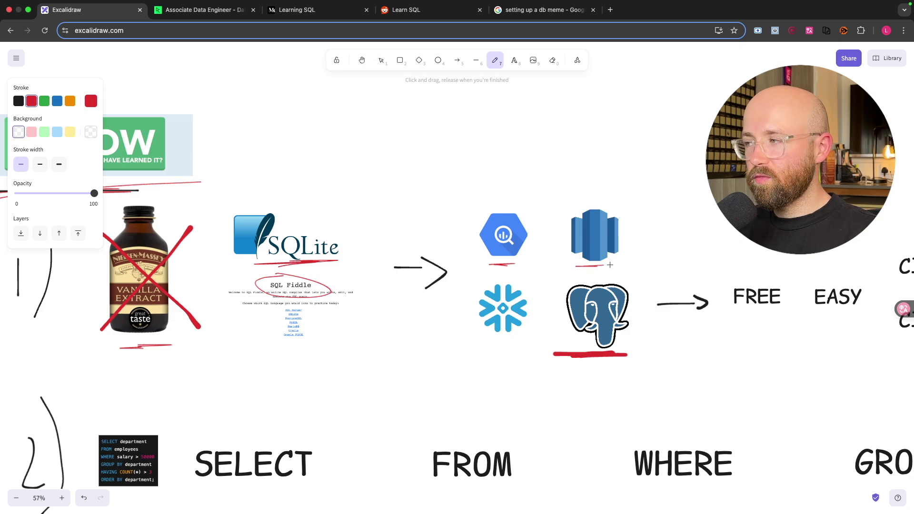
{"action": "left_click_drag", "start_coordinate": [491, 342], "coordinate": [527, 341]}
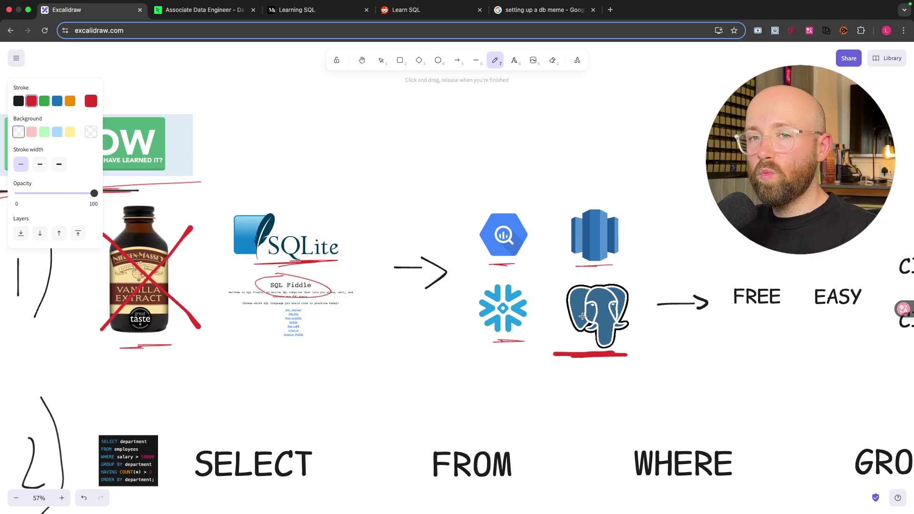
{"action": "scroll", "coordinate": [582, 316], "scroll_direction": "right", "scroll_amount": 5}
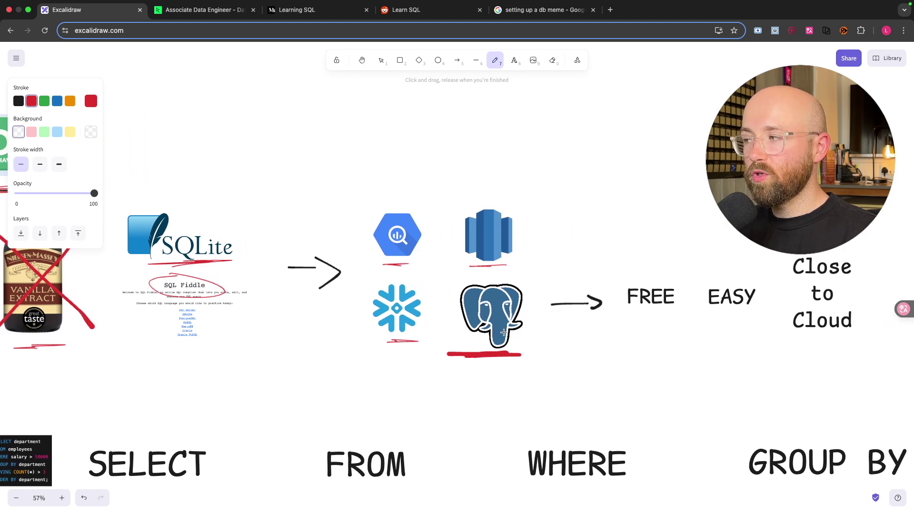
{"action": "scroll", "coordinate": [504, 332], "scroll_direction": "right", "scroll_amount": 3}
{"action": "left_click_drag", "start_coordinate": [606, 313], "coordinate": [658, 311]}
{"action": "scroll", "coordinate": [654, 314], "scroll_direction": "right", "scroll_amount": 5}
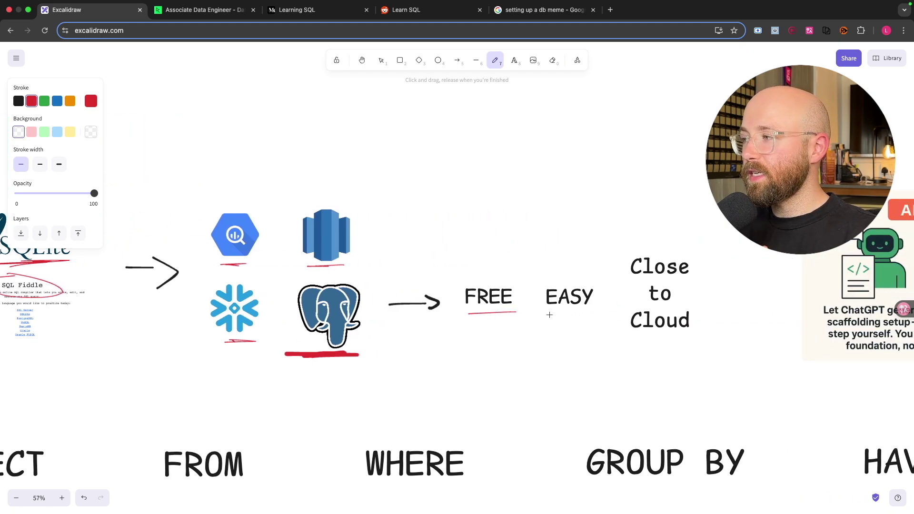
{"action": "scroll", "coordinate": [611, 328], "scroll_direction": "right", "scroll_amount": 5}
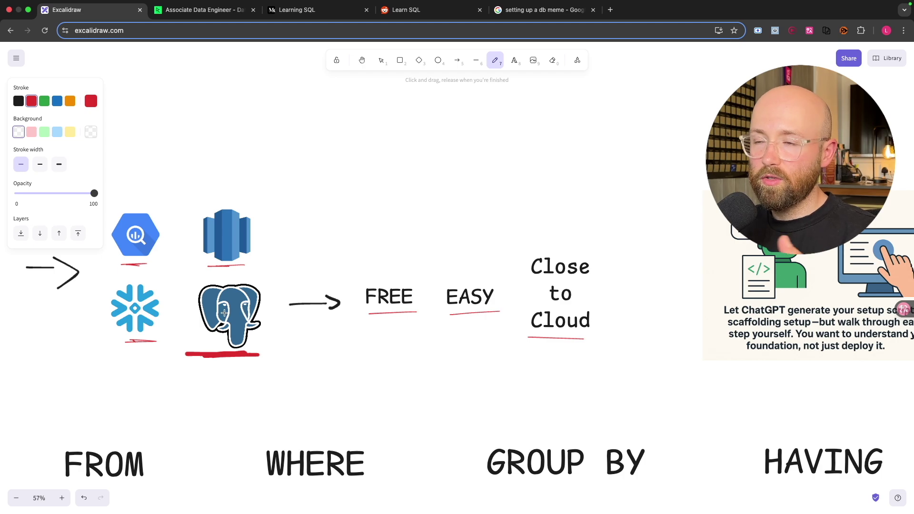
{"action": "scroll", "coordinate": [223, 312], "scroll_direction": "right", "scroll_amount": 10}
{"action": "scroll", "coordinate": [357, 286], "scroll_direction": "right", "scroll_amount": 3}
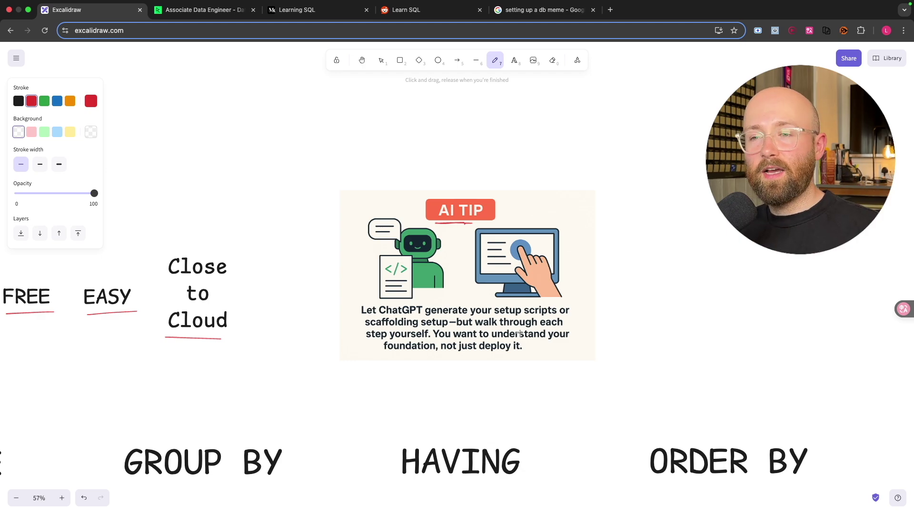
{"action": "scroll", "coordinate": [622, 327], "scroll_direction": "down", "scroll_amount": 5}
{"action": "scroll", "coordinate": [500, 322], "scroll_direction": "down", "scroll_amount": 3}
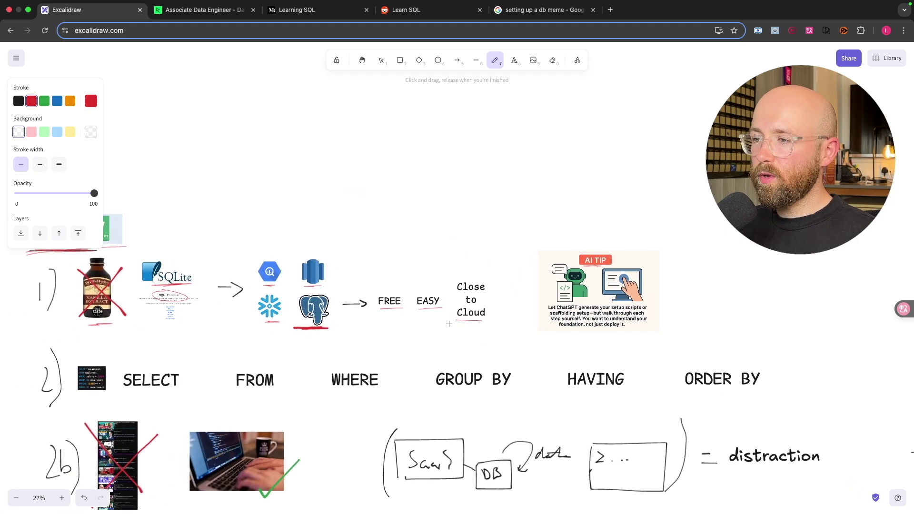
{"action": "scroll", "coordinate": [451, 325], "scroll_direction": "left", "scroll_amount": 2}
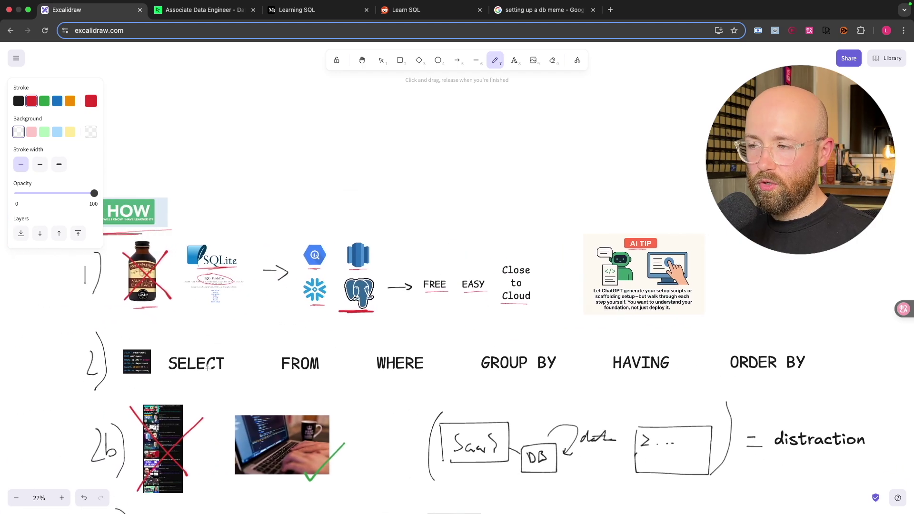
{"action": "scroll", "coordinate": [300, 365], "scroll_direction": "down", "scroll_amount": 2}
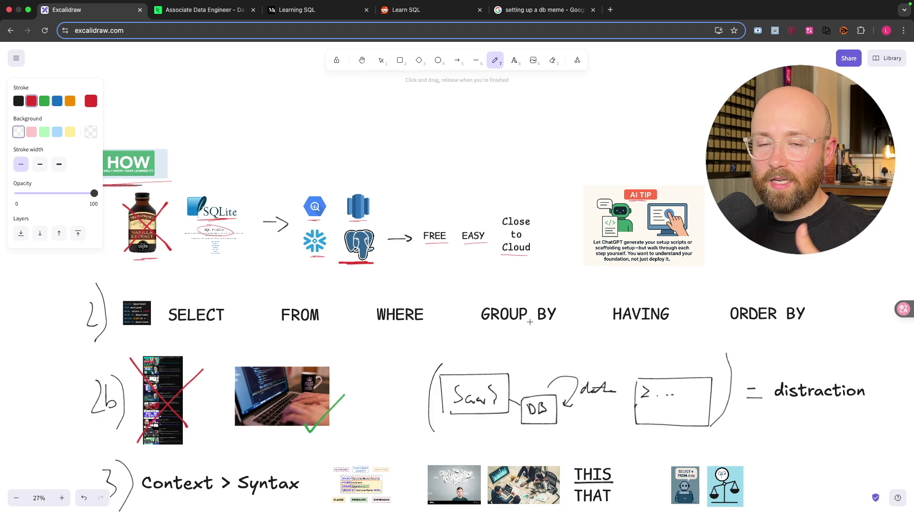
{"action": "scroll", "coordinate": [176, 388], "scroll_direction": "up", "scroll_amount": 8}
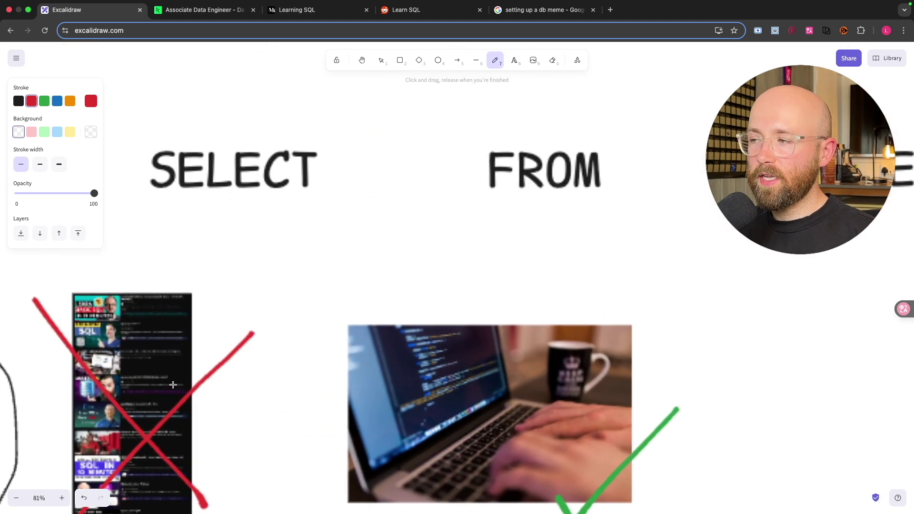
{"action": "scroll", "coordinate": [200, 385], "scroll_direction": "down", "scroll_amount": 1}
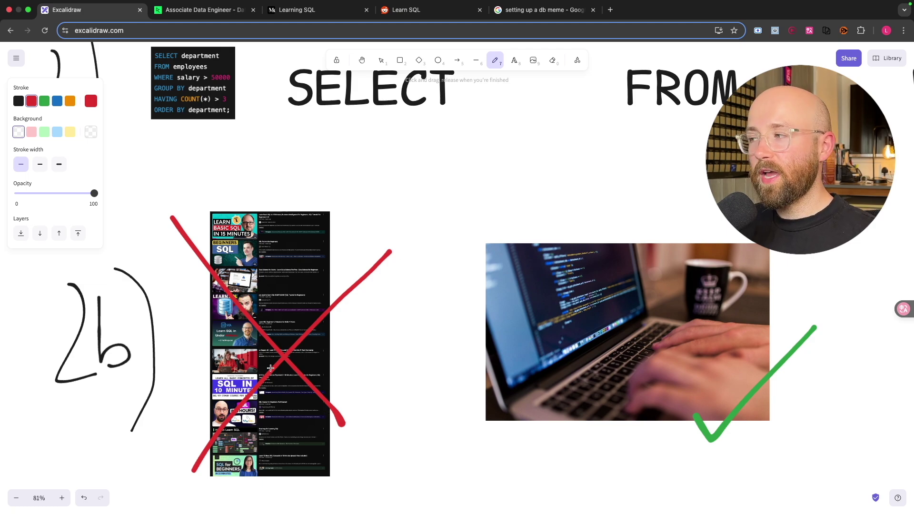
{"action": "scroll", "coordinate": [338, 343], "scroll_direction": "right", "scroll_amount": 6}
{"action": "scroll", "coordinate": [358, 341], "scroll_direction": "right", "scroll_amount": 6}
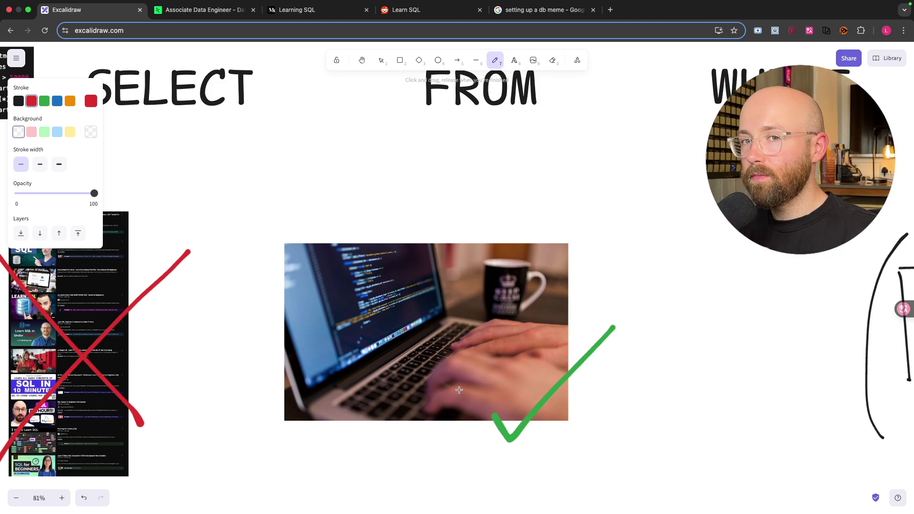
{"action": "scroll", "coordinate": [480, 391], "scroll_direction": "right", "scroll_amount": 2}
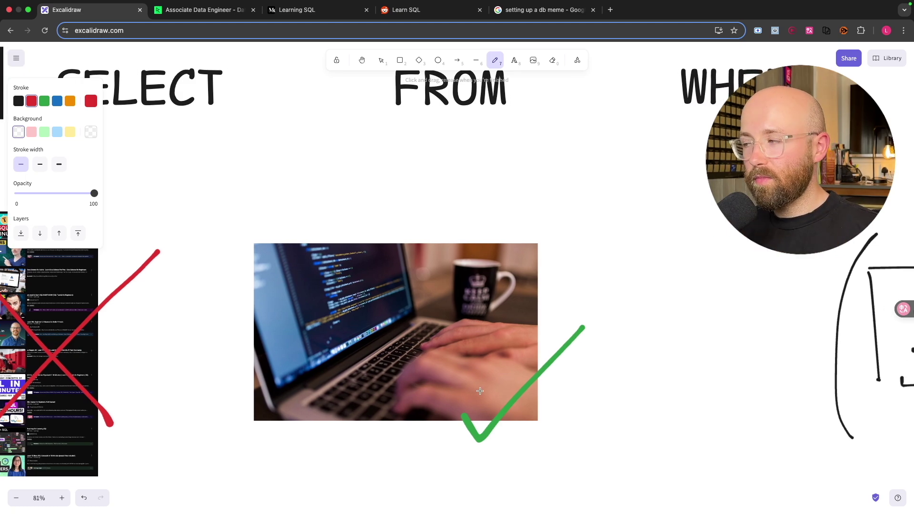
{"action": "scroll", "coordinate": [479, 391], "scroll_direction": "right", "scroll_amount": 6}
{"action": "scroll", "coordinate": [479, 390], "scroll_direction": "down", "scroll_amount": 4}
{"action": "scroll", "coordinate": [479, 391], "scroll_direction": "down", "scroll_amount": 2}
- Underline SaaS, DB and 'distraction' in the setup-distraction sketch in red
{"action": "left_click_drag", "start_coordinate": [422, 370], "coordinate": [500, 369]}
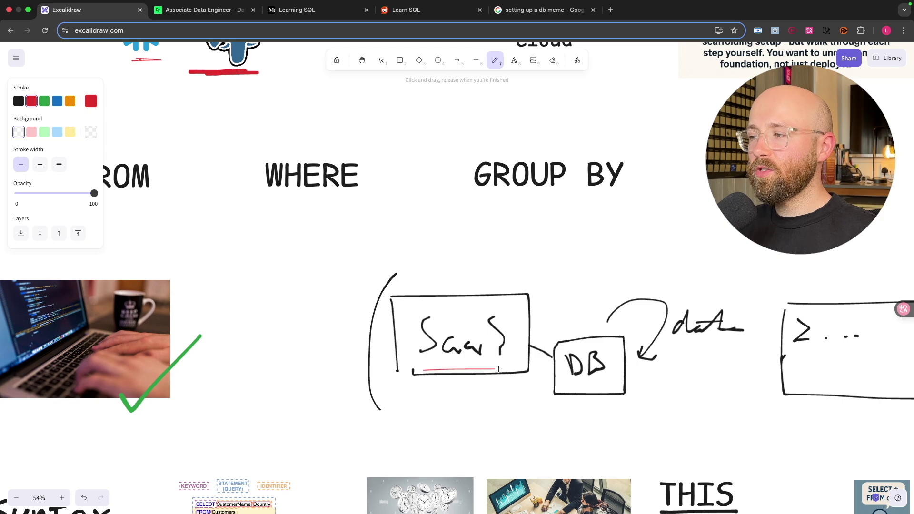
{"action": "scroll", "coordinate": [526, 363], "scroll_direction": "right", "scroll_amount": 2}
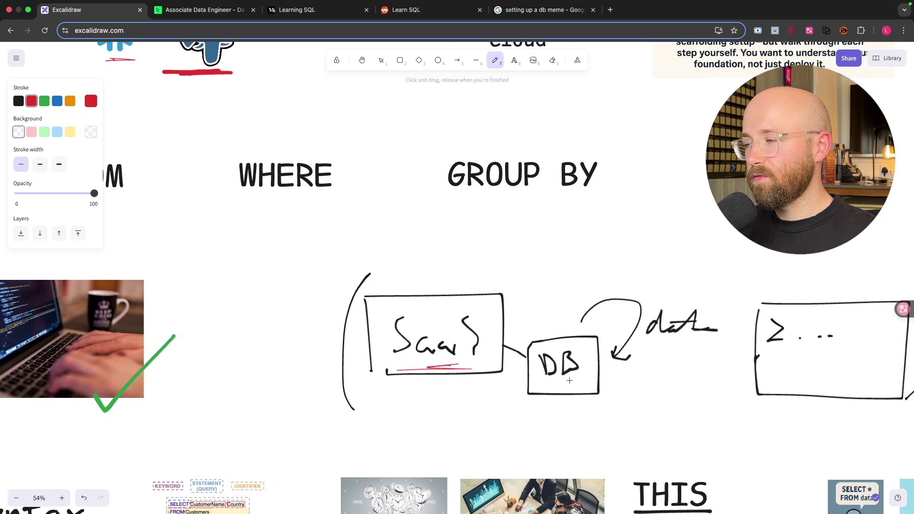
{"action": "left_click_drag", "start_coordinate": [535, 390], "coordinate": [570, 389]}
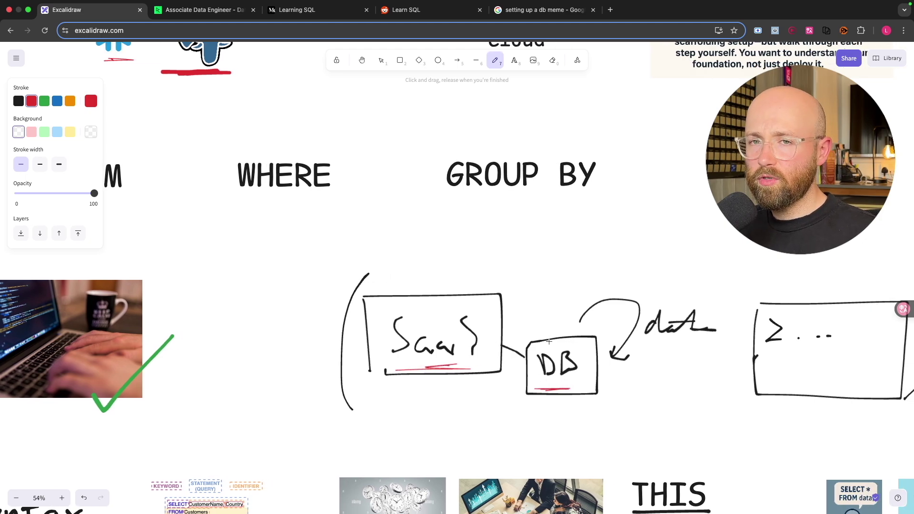
{"action": "scroll", "coordinate": [549, 341], "scroll_direction": "right", "scroll_amount": 5}
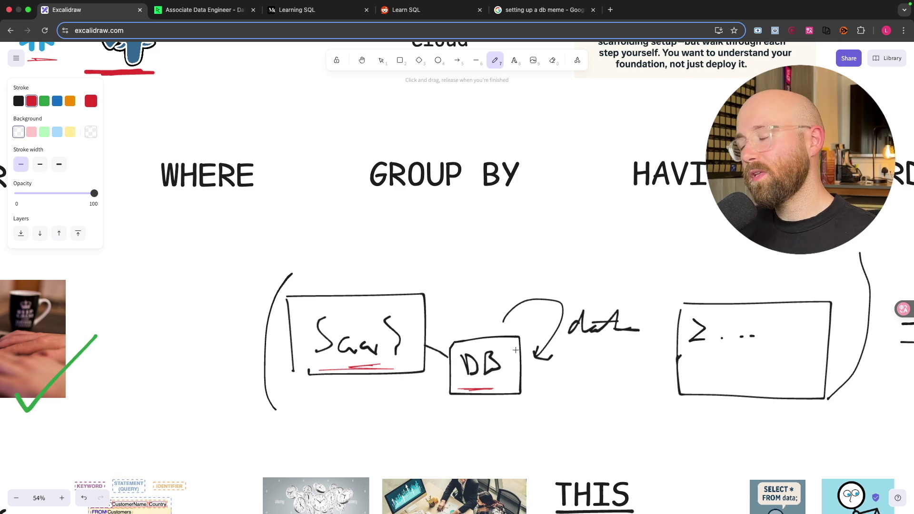
{"action": "scroll", "coordinate": [515, 350], "scroll_direction": "right", "scroll_amount": 3}
{"action": "scroll", "coordinate": [564, 351], "scroll_direction": "right", "scroll_amount": 3}
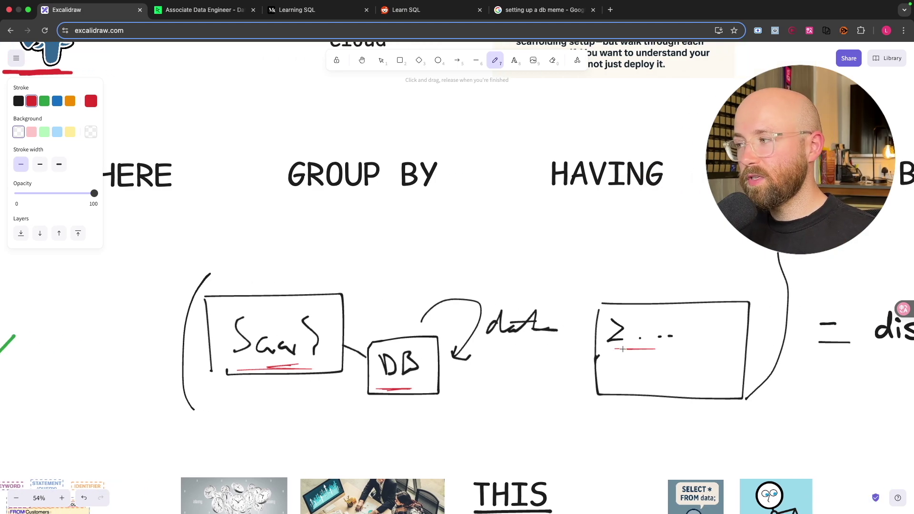
{"action": "scroll", "coordinate": [622, 350], "scroll_direction": "right", "scroll_amount": 5}
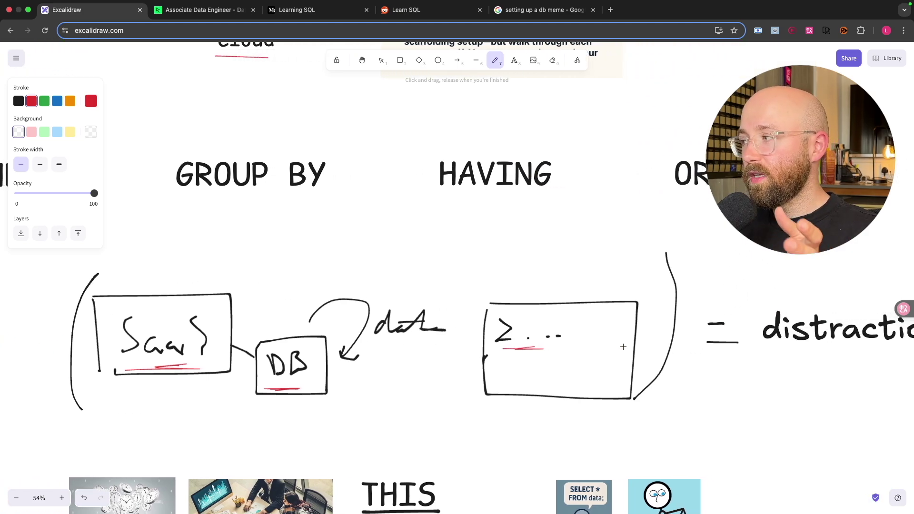
{"action": "scroll", "coordinate": [621, 350], "scroll_direction": "right", "scroll_amount": 5}
{"action": "left_click_drag", "start_coordinate": [614, 350], "coordinate": [857, 350]}
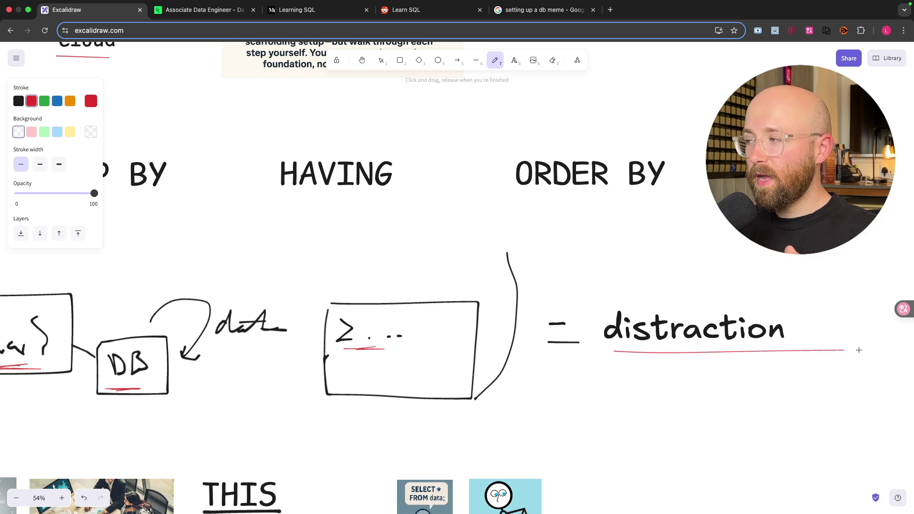
{"action": "scroll", "coordinate": [500, 350], "scroll_direction": "left", "scroll_amount": 2}
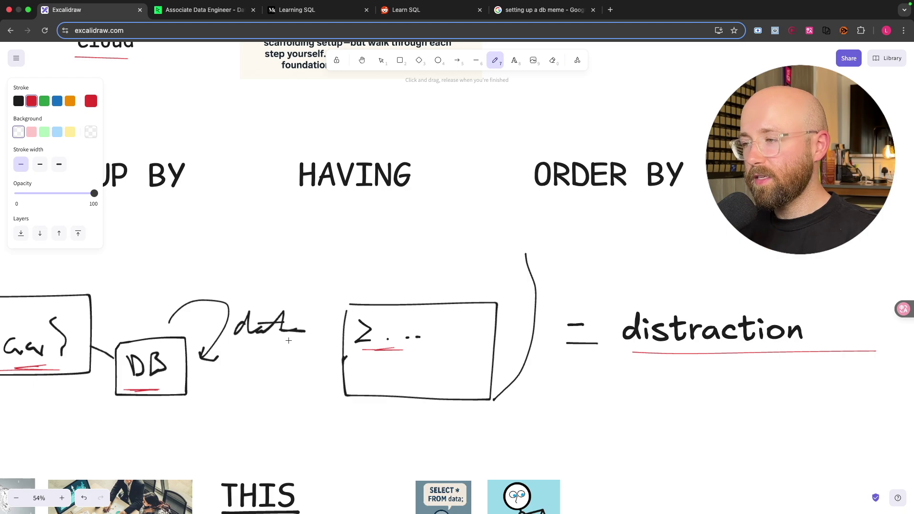
{"action": "scroll", "coordinate": [288, 340], "scroll_direction": "left", "scroll_amount": 4}
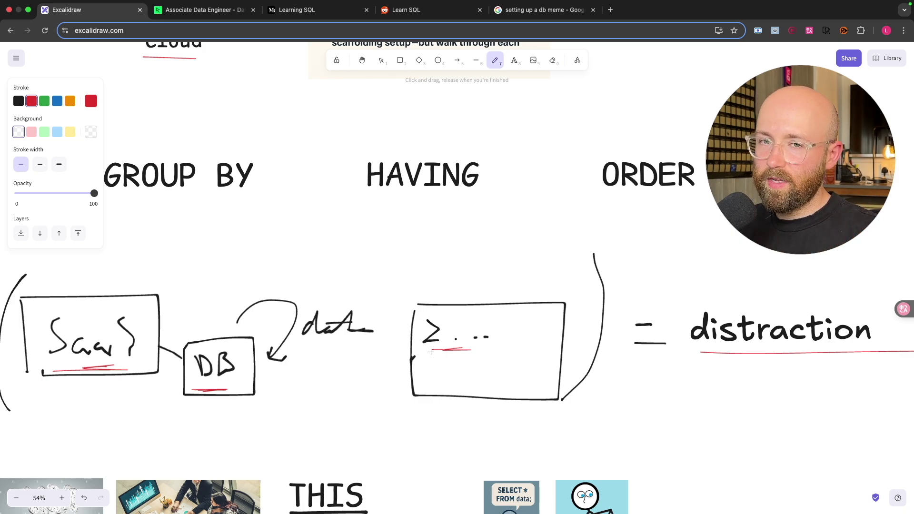
{"action": "scroll", "coordinate": [457, 337], "scroll_direction": "right", "scroll_amount": 3}
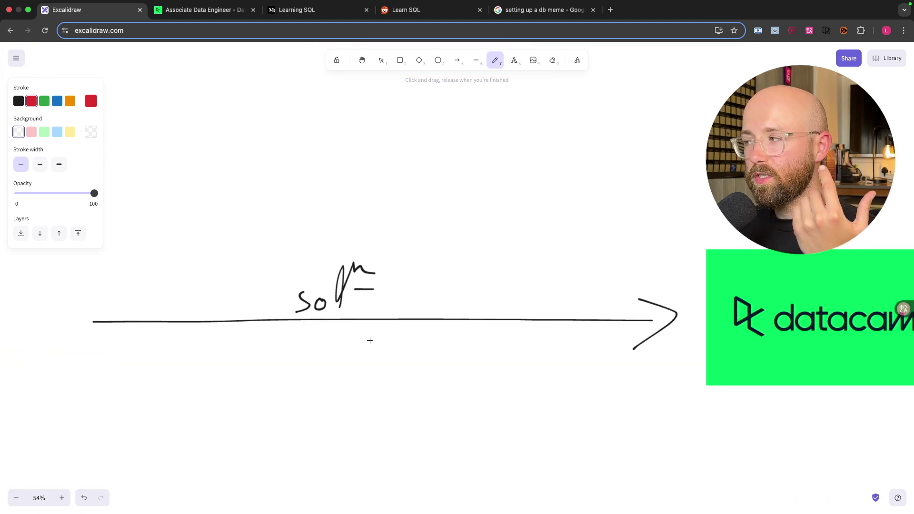
{"action": "scroll", "coordinate": [458, 336], "scroll_direction": "right", "scroll_amount": 6}
{"action": "scroll", "coordinate": [378, 342], "scroll_direction": "right", "scroll_amount": 6}
{"action": "left_click_drag", "start_coordinate": [376, 343], "coordinate": [515, 353]}
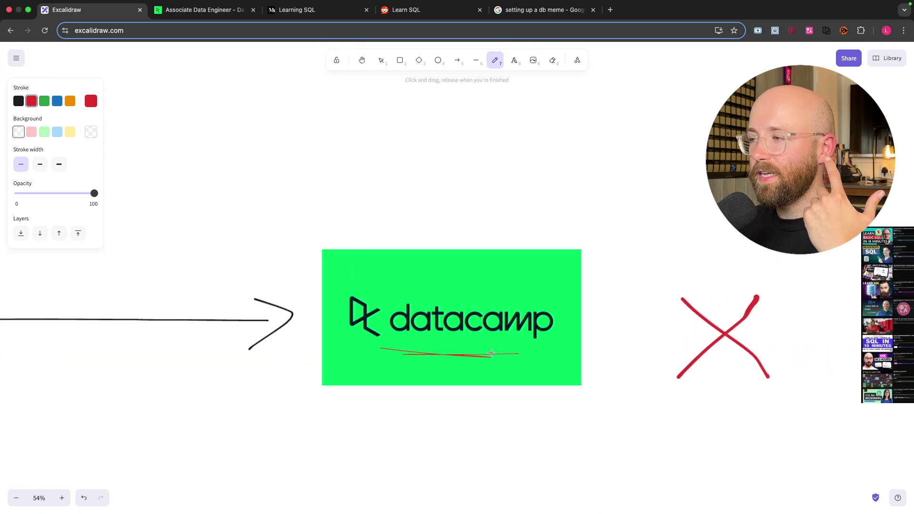
{"action": "scroll", "coordinate": [457, 336], "scroll_direction": "right", "scroll_amount": 8}
{"action": "scroll", "coordinate": [457, 336], "scroll_direction": "right", "scroll_amount": 3}
{"action": "mouse_move", "coordinate": [422, 243]}
{"action": "left_mouse_down"}
{"action": "mouse_move", "coordinate": [504, 385]}
{"action": "mouse_move", "coordinate": [520, 243]}
{"action": "left_mouse_up"}
{"action": "scroll", "coordinate": [685, 283], "scroll_direction": "right", "scroll_amount": 3}
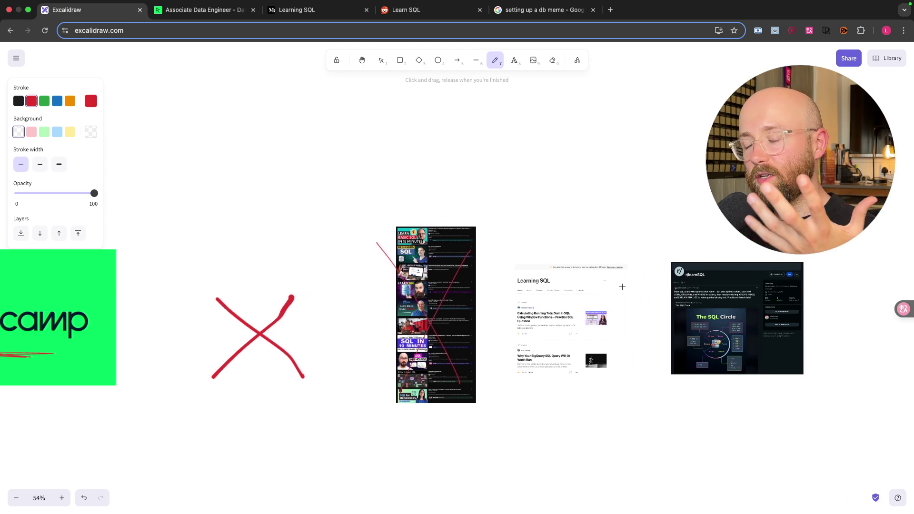
{"action": "left_click_drag", "start_coordinate": [515, 268], "coordinate": [614, 371]}
{"action": "left_click_drag", "start_coordinate": [514, 371], "coordinate": [618, 243]}
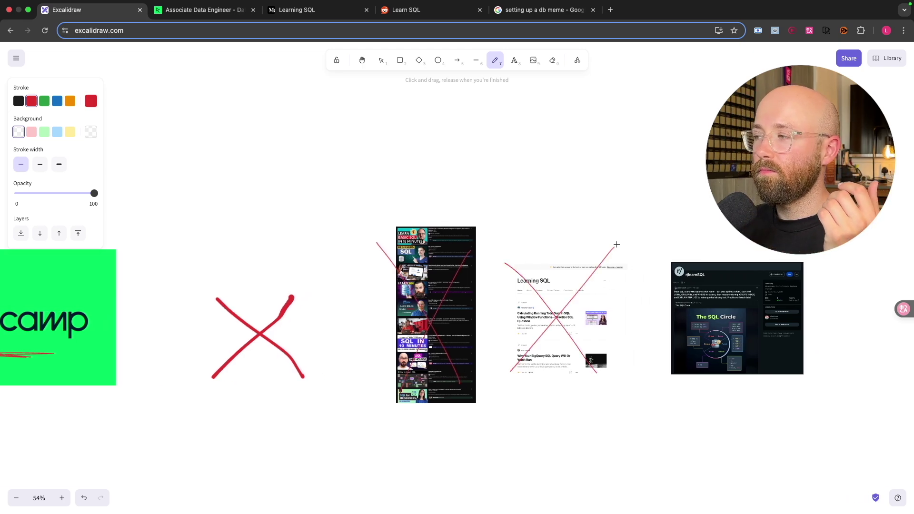
{"action": "scroll", "coordinate": [608, 251], "scroll_direction": "right", "scroll_amount": 8}
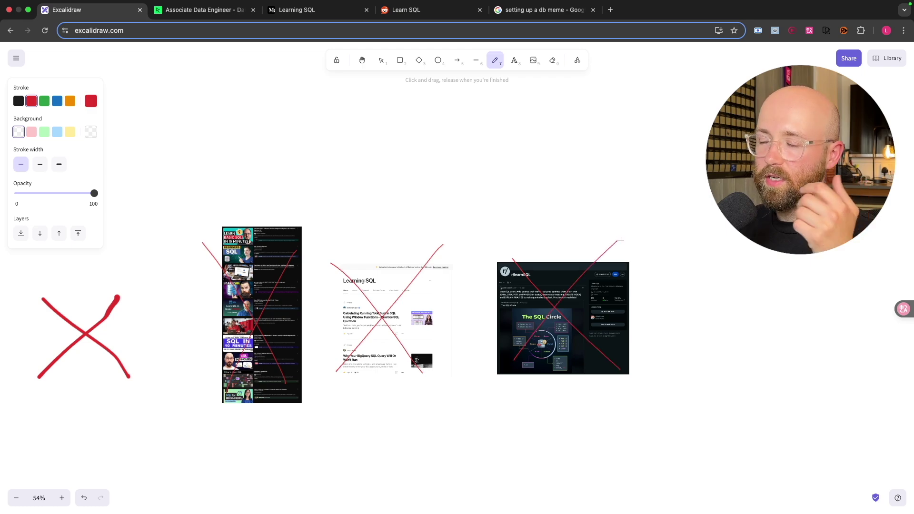
{"action": "scroll", "coordinate": [634, 252], "scroll_direction": "right", "scroll_amount": 6}
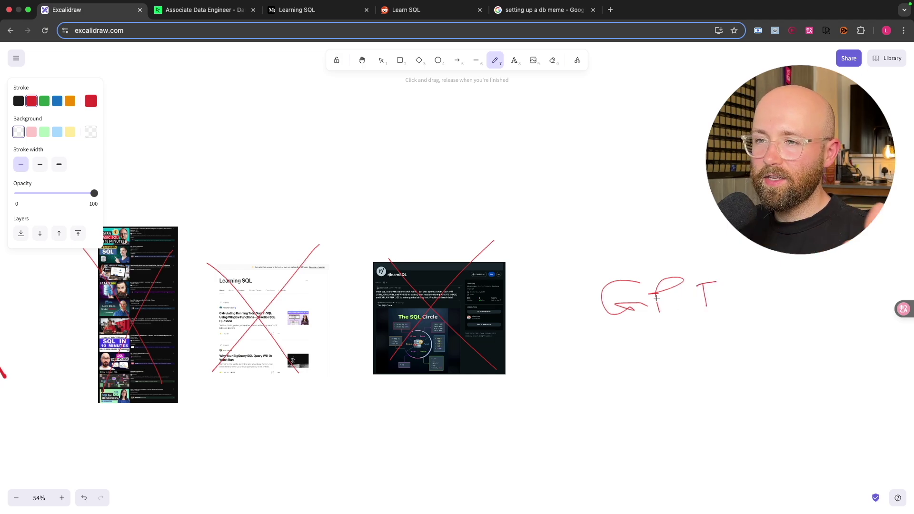
{"action": "scroll", "coordinate": [569, 266], "scroll_direction": "down", "scroll_amount": 5}
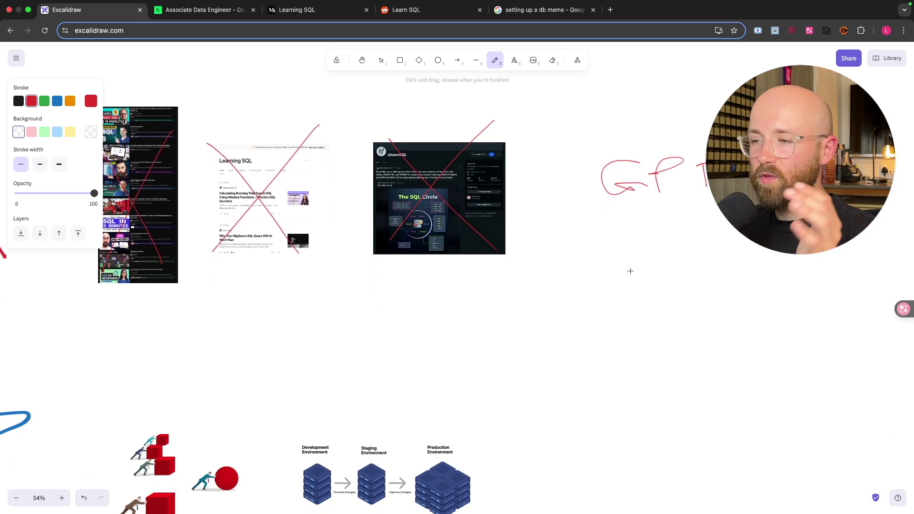
{"action": "scroll", "coordinate": [629, 272], "scroll_direction": "down", "scroll_amount": 5}
{"action": "scroll", "coordinate": [641, 281], "scroll_direction": "down", "scroll_amount": 3}
{"action": "scroll", "coordinate": [657, 283], "scroll_direction": "up", "scroll_amount": 3}
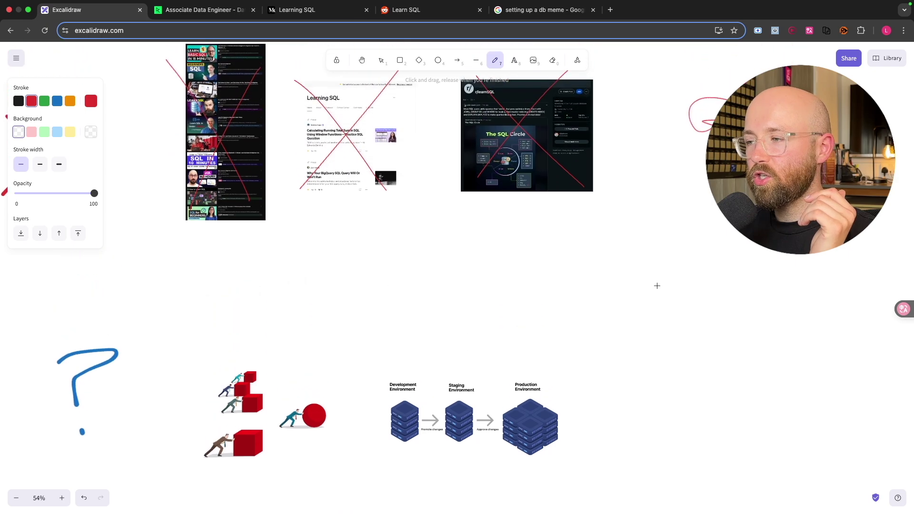
{"action": "scroll", "coordinate": [664, 284], "scroll_direction": "left", "scroll_amount": 5}
{"action": "scroll", "coordinate": [669, 285], "scroll_direction": "down", "scroll_amount": 1}
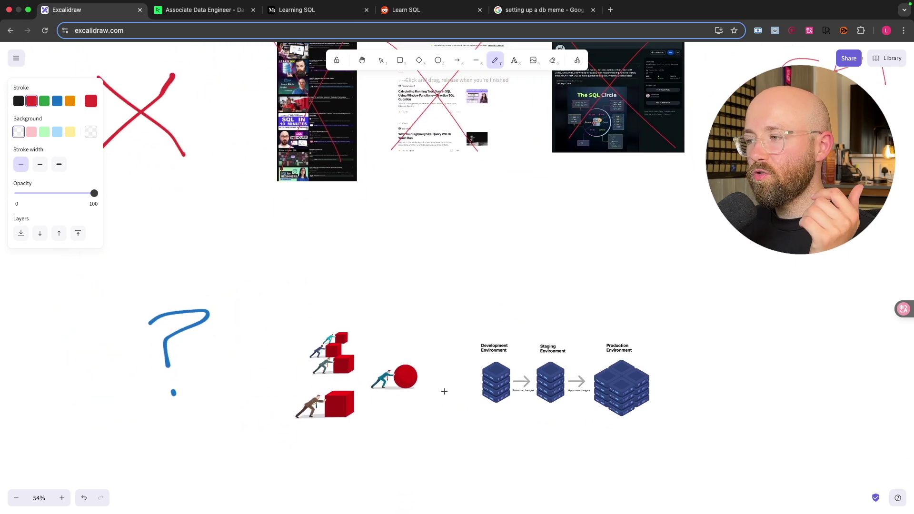
{"action": "scroll", "coordinate": [439, 394], "scroll_direction": "right", "scroll_amount": 2}
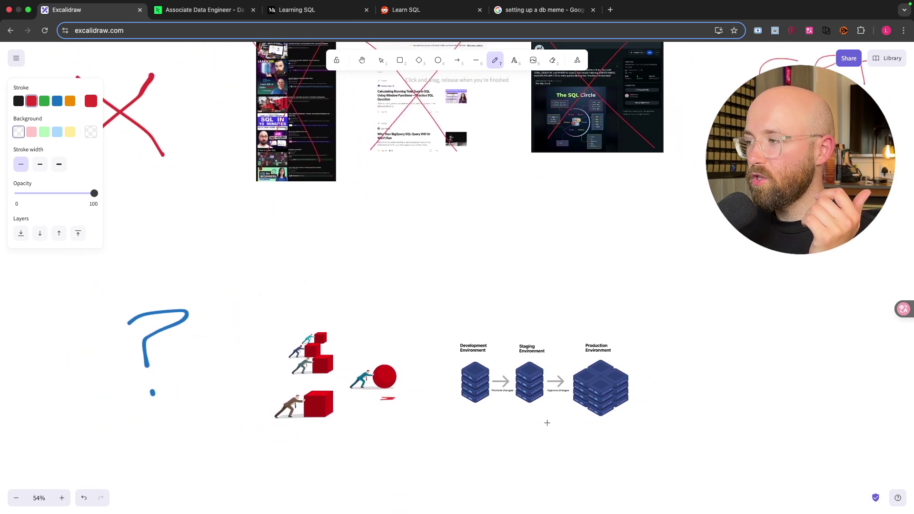
{"action": "scroll", "coordinate": [543, 397], "scroll_direction": "up", "scroll_amount": 3, "text": "ctrl"}
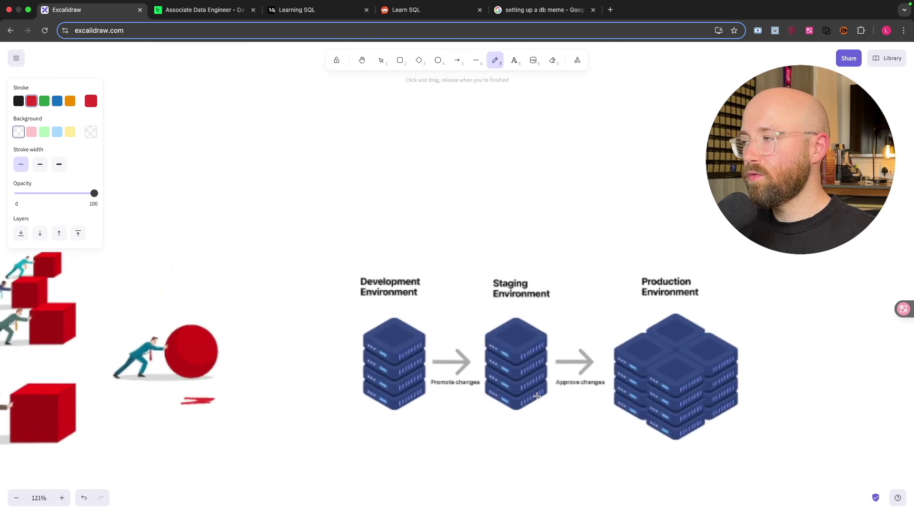
{"action": "scroll", "coordinate": [564, 357], "scroll_direction": "up", "scroll_amount": 3}
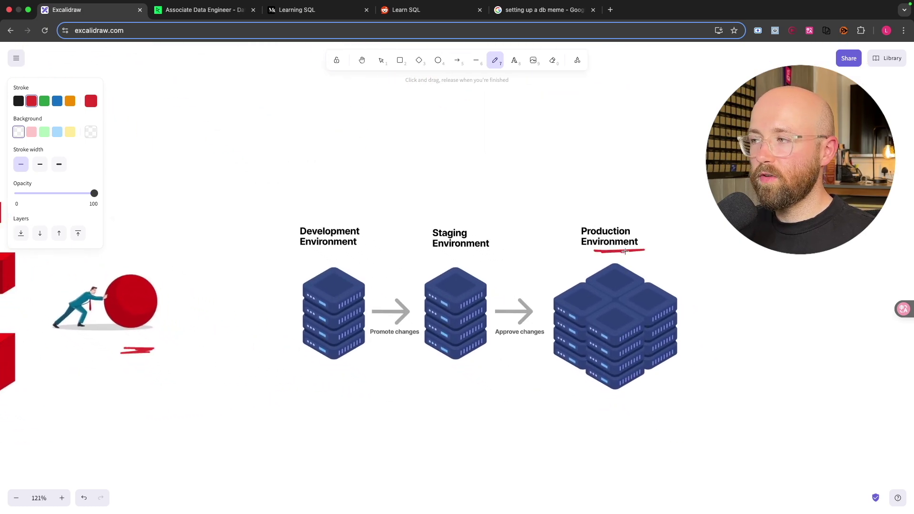
- Circle Development Environment, line the clusters meme, and underline the Associate Data Engineer in SQL title
{"action": "left_click_drag", "start_coordinate": [397, 243], "coordinate": [220, 190]}
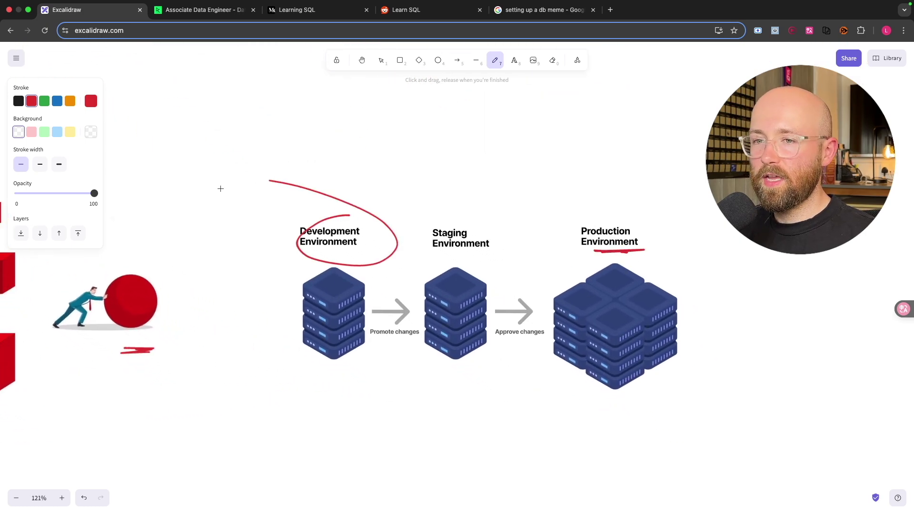
{"action": "scroll", "coordinate": [681, 241], "scroll_direction": "down", "scroll_amount": 3, "text": "ctrl"}
{"action": "scroll", "coordinate": [646, 241], "scroll_direction": "down", "scroll_amount": 4}
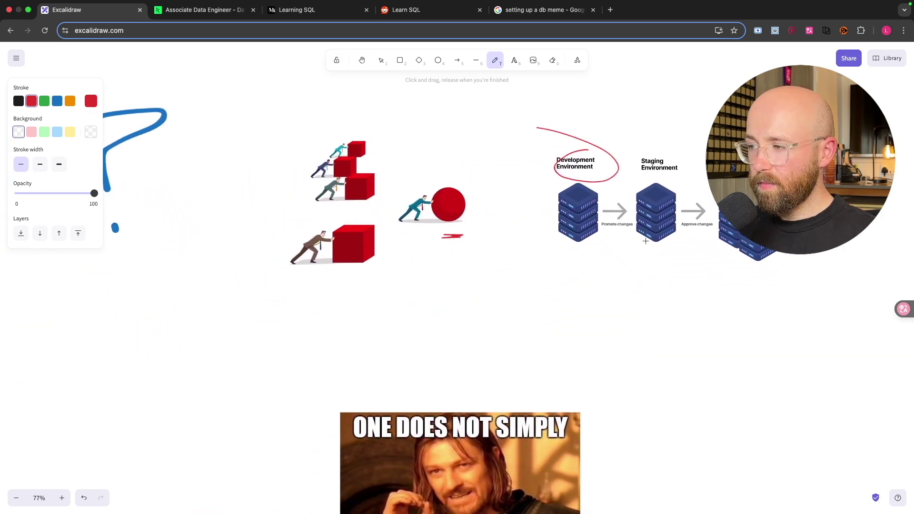
{"action": "scroll", "coordinate": [647, 241], "scroll_direction": "down", "scroll_amount": 2}
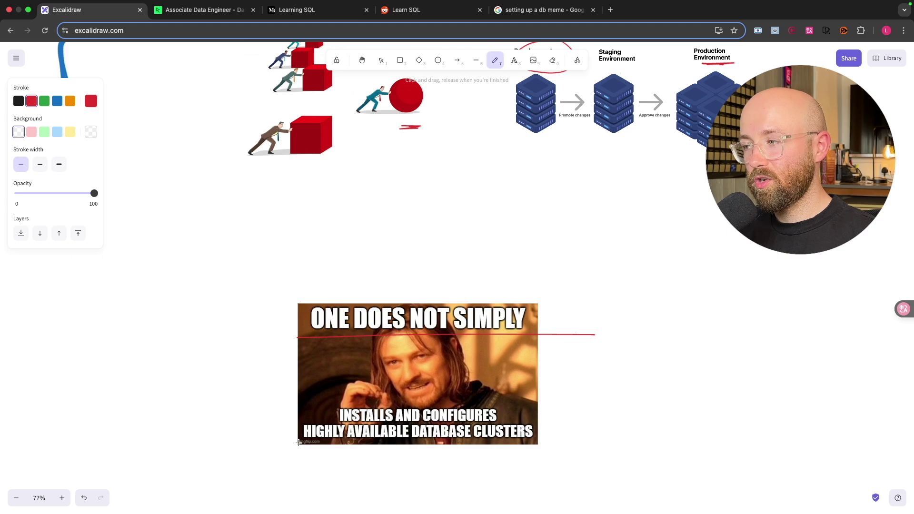
{"action": "left_click_drag", "start_coordinate": [291, 446], "coordinate": [583, 449]}
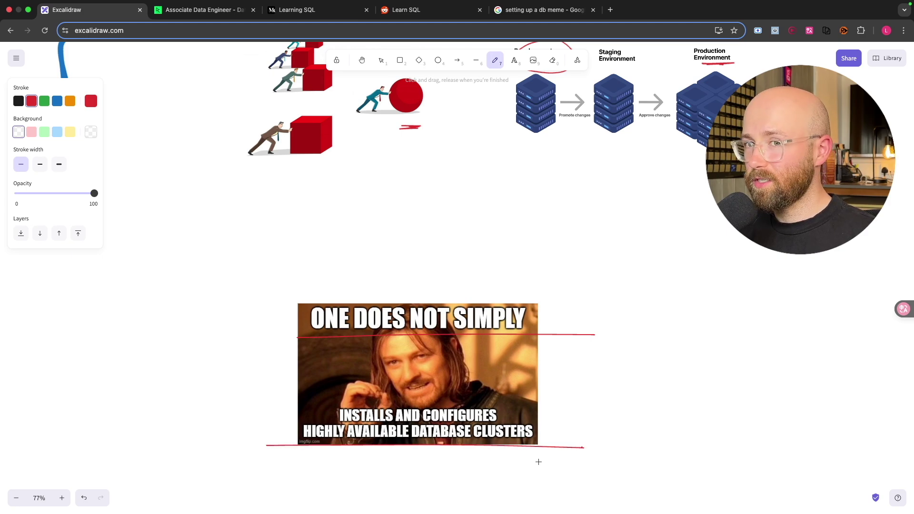
{"action": "scroll", "coordinate": [543, 455], "scroll_direction": "down", "scroll_amount": 4, "text": "ctrl"}
{"action": "scroll", "coordinate": [541, 455], "scroll_direction": "down", "scroll_amount": 3}
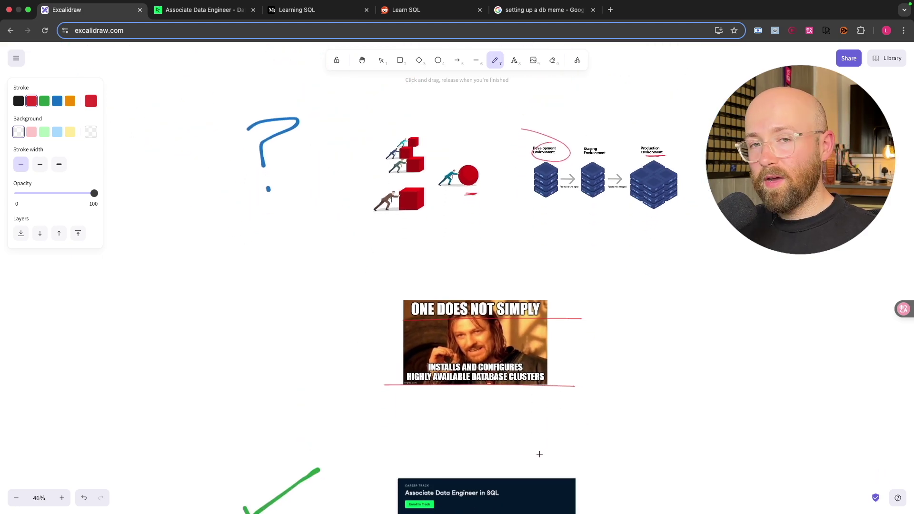
{"action": "scroll", "coordinate": [540, 455], "scroll_direction": "down", "scroll_amount": 3}
{"action": "scroll", "coordinate": [501, 436], "scroll_direction": "up", "scroll_amount": 6, "text": "ctrl"}
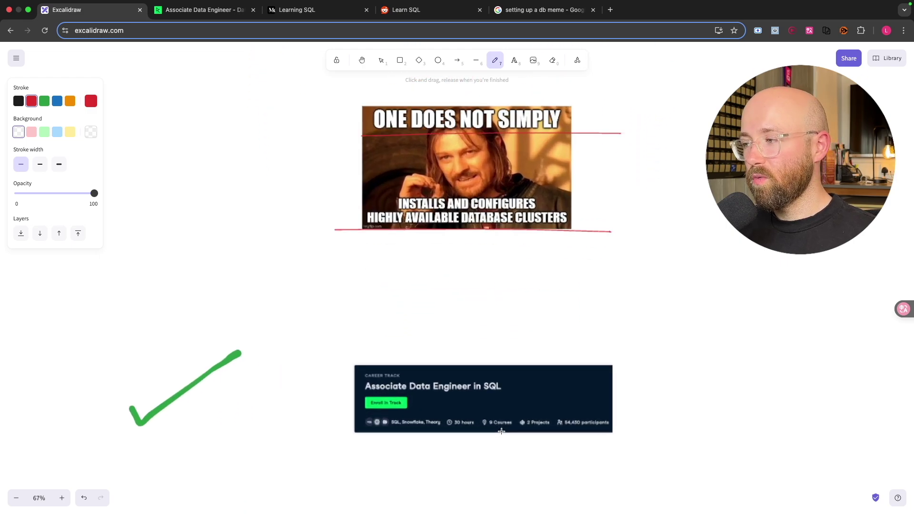
{"action": "scroll", "coordinate": [486, 430], "scroll_direction": "up", "scroll_amount": 4, "text": "ctrl"}
{"action": "left_click_drag", "start_coordinate": [171, 344], "coordinate": [548, 345]}
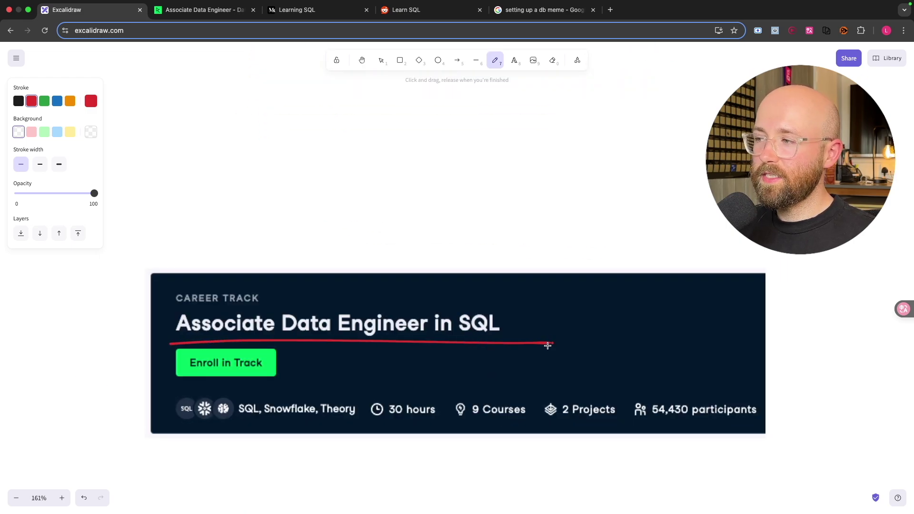
- Expand Understanding Data Engineering and Joining Data in SQL on the track page, then open outer joins
{"action": "left_click", "coordinate": [198, 21]}
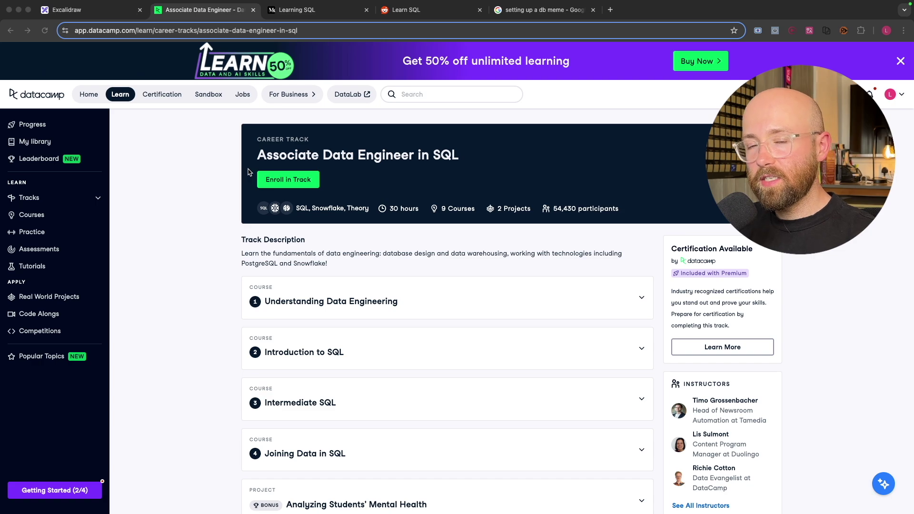
{"action": "mouse_move", "coordinate": [242, 254]}
{"action": "left_mouse_down"}
{"action": "mouse_move", "coordinate": [592, 258]}
{"action": "mouse_move", "coordinate": [277, 268]}
{"action": "mouse_move", "coordinate": [328, 266]}
{"action": "left_mouse_up"}
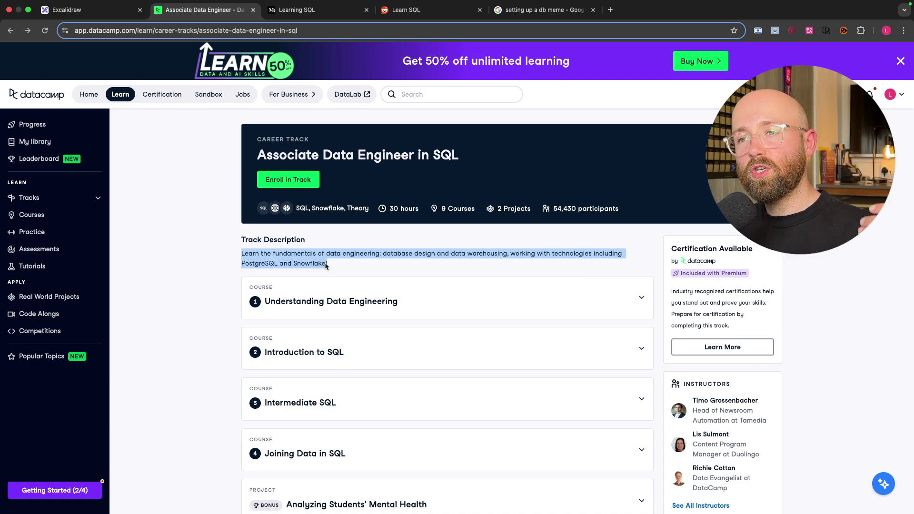
{"action": "left_click", "coordinate": [332, 263]}
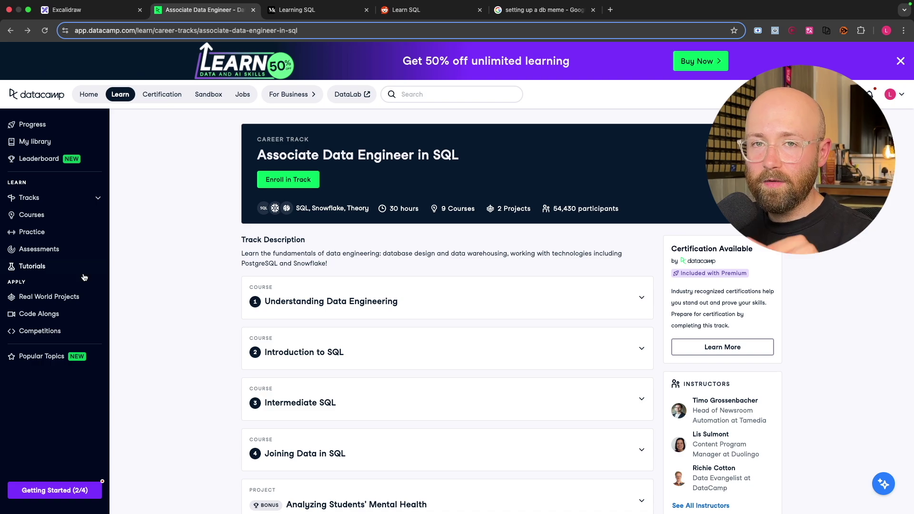
{"action": "left_click", "coordinate": [329, 299]}
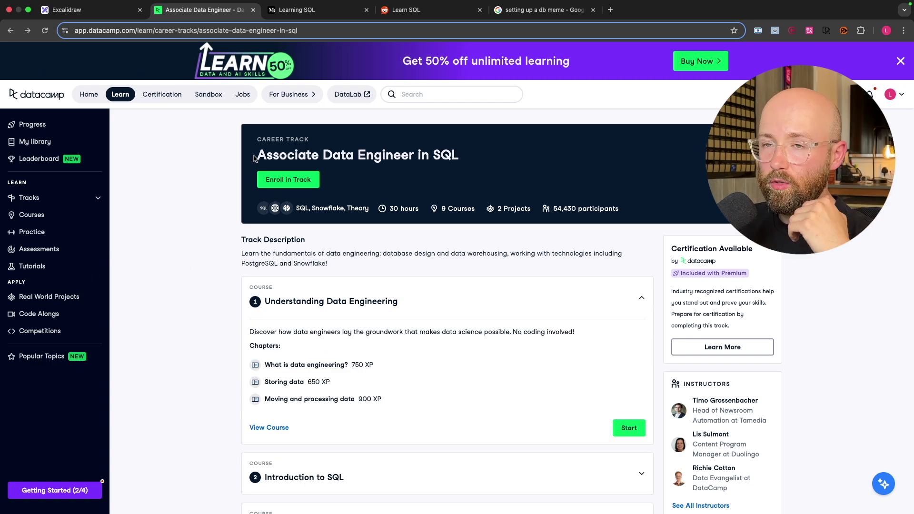
{"action": "left_click_drag", "start_coordinate": [256, 158], "coordinate": [466, 158]}
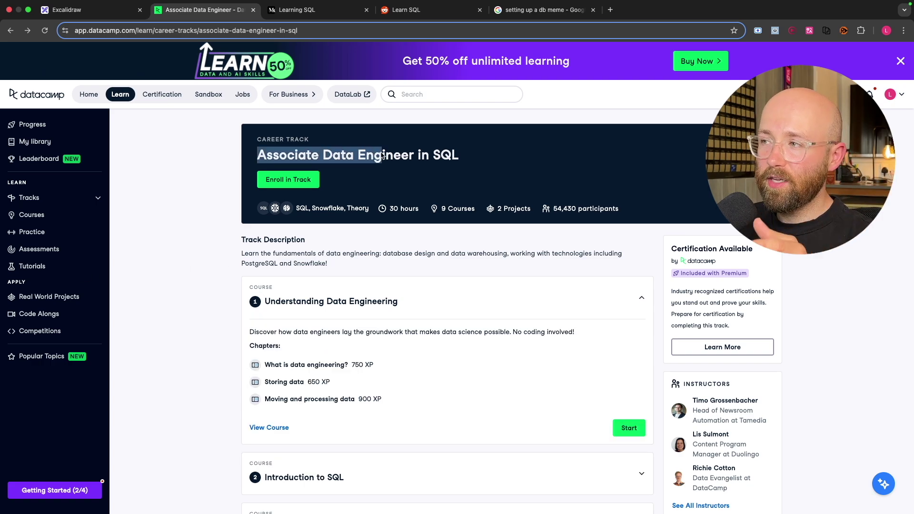
{"action": "left_click", "coordinate": [465, 158]}
{"action": "scroll", "coordinate": [310, 301], "scroll_direction": "down", "scroll_amount": 4}
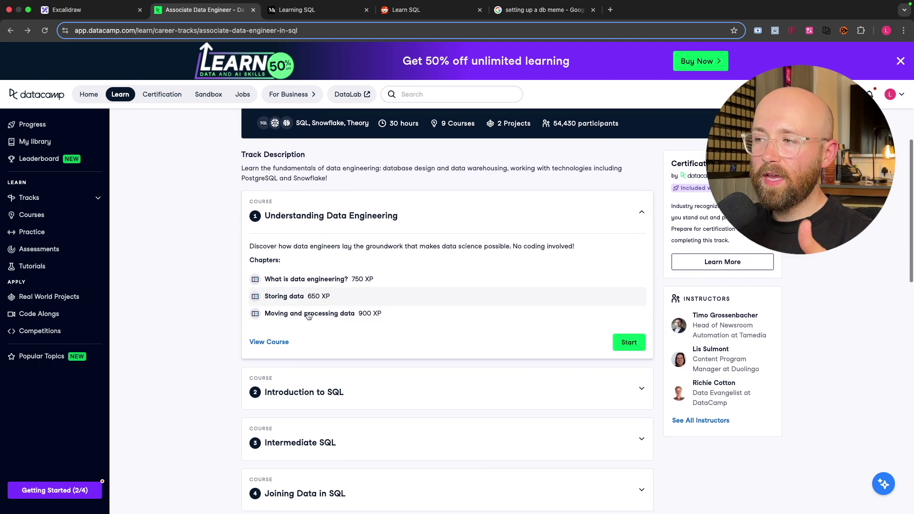
{"action": "scroll", "coordinate": [311, 302], "scroll_direction": "down", "scroll_amount": 5}
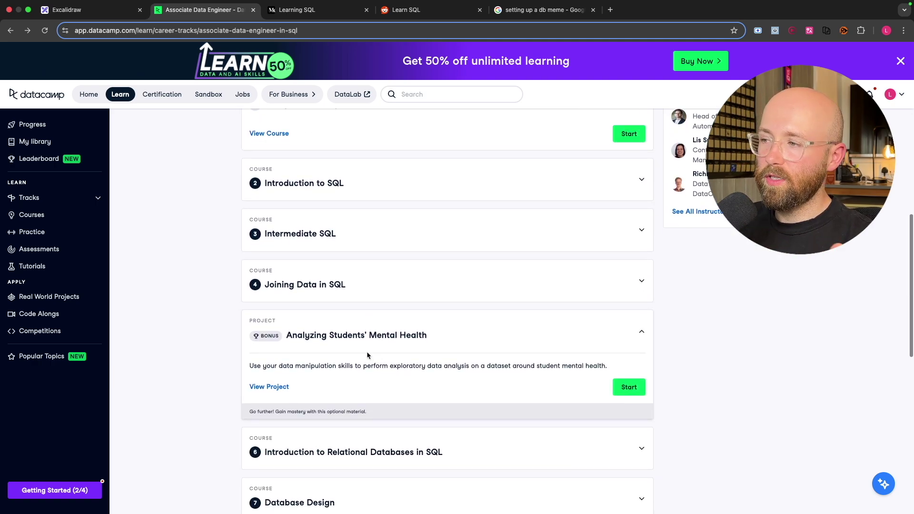
{"action": "left_click", "coordinate": [347, 288]}
{"action": "left_click", "coordinate": [295, 412]}
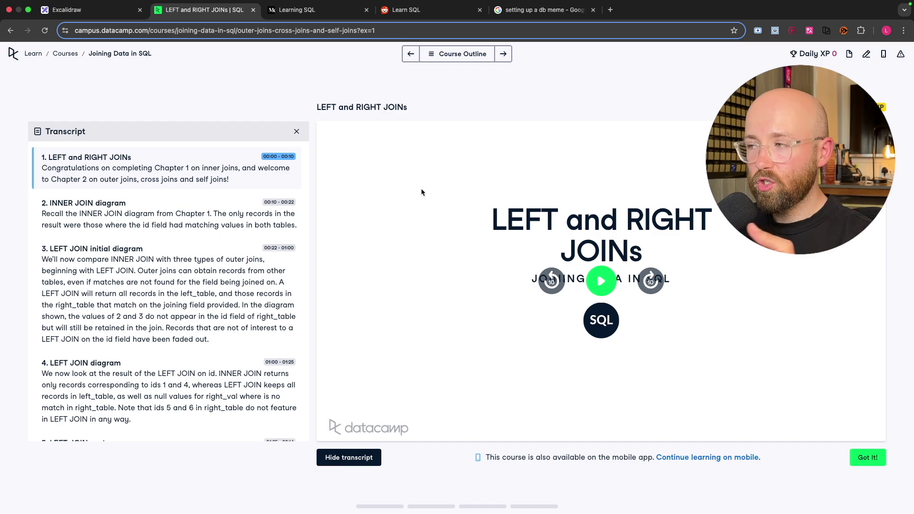
- Play the LEFT JOIN lesson video, skip ahead to its diagram, then advance to 'Remembering what is LEFT'
{"action": "left_click", "coordinate": [596, 278]}
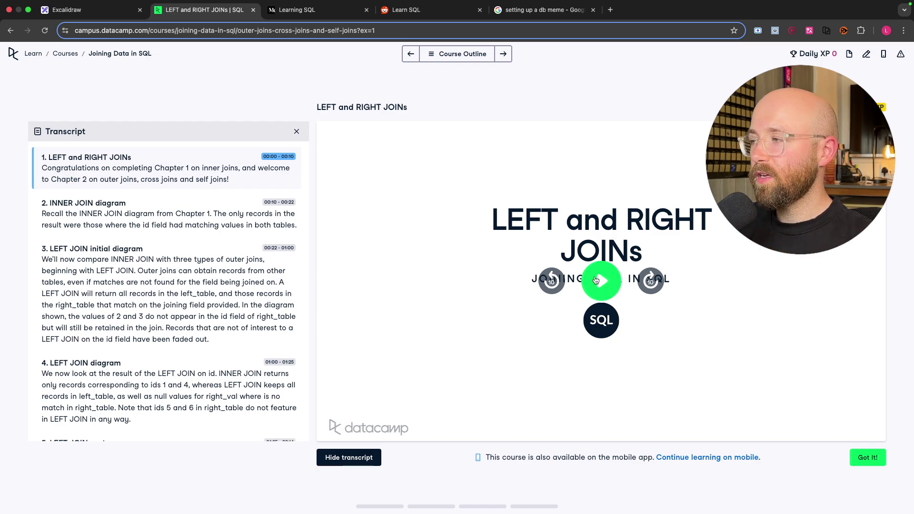
{"action": "left_click", "coordinate": [451, 425]}
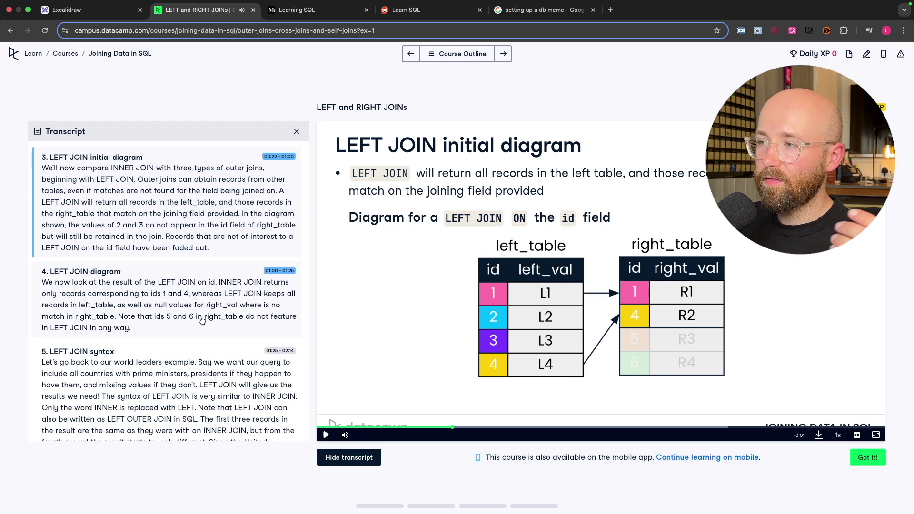
{"action": "left_click", "coordinate": [502, 53]}
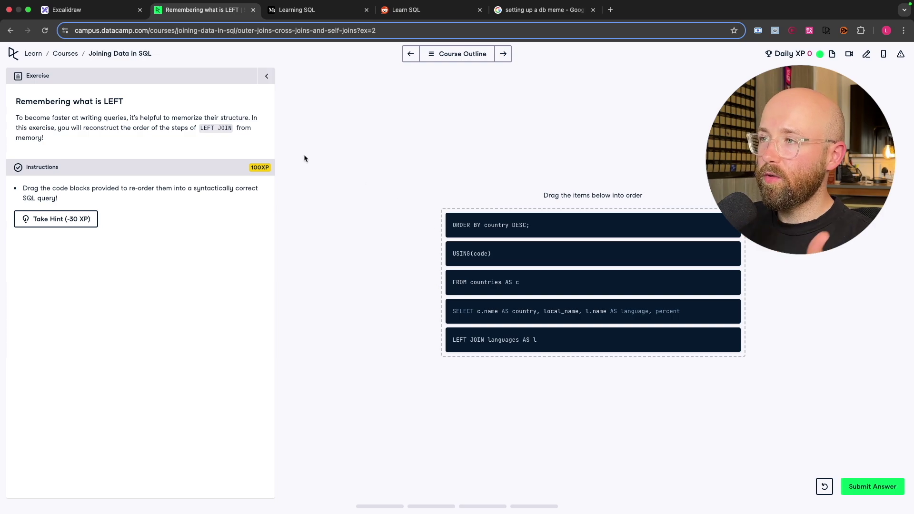
{"action": "scroll", "coordinate": [411, 311], "scroll_direction": "down", "scroll_amount": 3}
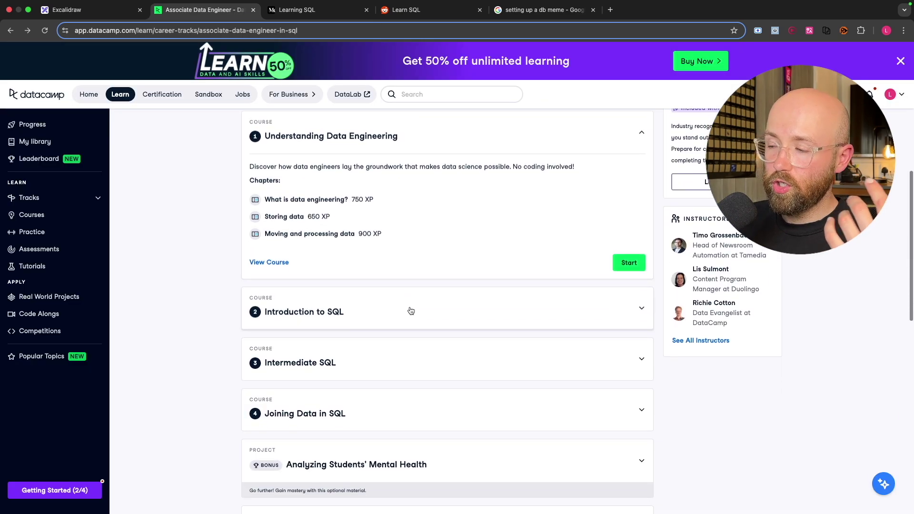
{"action": "scroll", "coordinate": [411, 310], "scroll_direction": "down", "scroll_amount": 4}
{"action": "scroll", "coordinate": [411, 314], "scroll_direction": "down", "scroll_amount": 4}
{"action": "scroll", "coordinate": [410, 321], "scroll_direction": "down", "scroll_amount": 3}
{"action": "scroll", "coordinate": [412, 328], "scroll_direction": "down", "scroll_amount": 2}
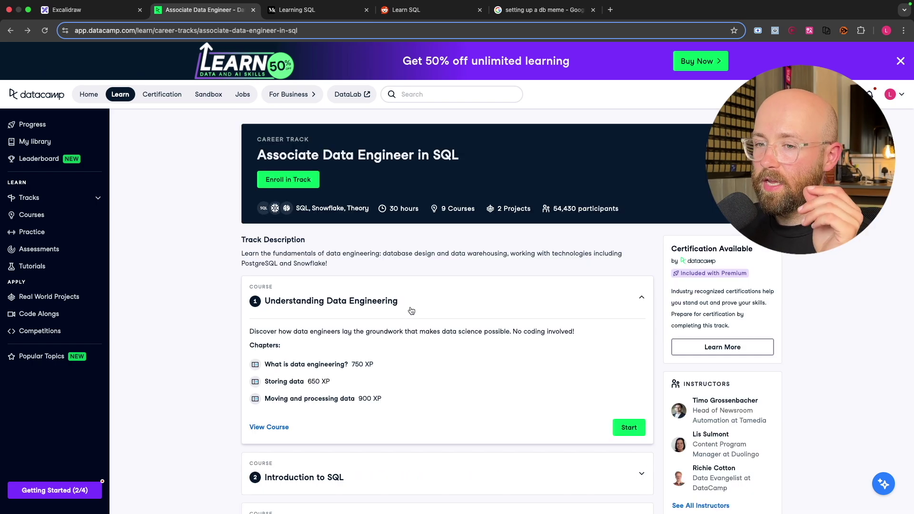
{"action": "scroll", "coordinate": [410, 309], "scroll_direction": "down", "scroll_amount": 5}
{"action": "scroll", "coordinate": [415, 314], "scroll_direction": "down", "scroll_amount": 5}
{"action": "scroll", "coordinate": [401, 286], "scroll_direction": "down", "scroll_amount": 3}
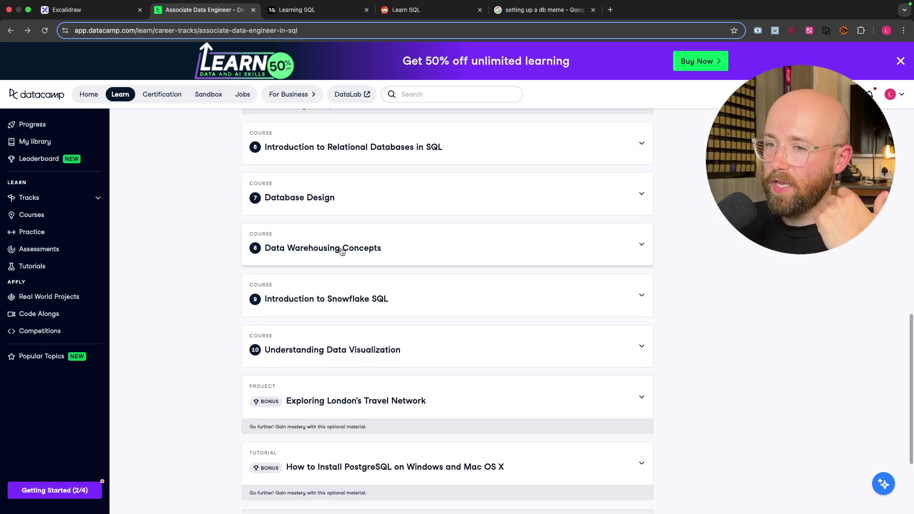
- Expand Exploring London's Travel Network and Understanding Data Visualization, then briefly highlight 'Data Engineer in SQL'
{"action": "left_click", "coordinate": [334, 401]}
{"action": "scroll", "coordinate": [376, 385], "scroll_direction": "down", "scroll_amount": 3}
{"action": "scroll", "coordinate": [376, 386], "scroll_direction": "down", "scroll_amount": 2}
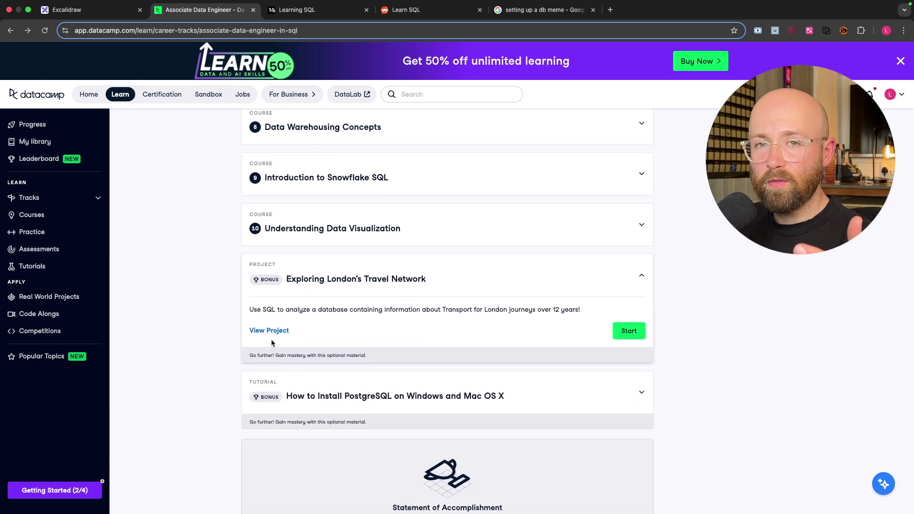
{"action": "left_click", "coordinate": [340, 228]}
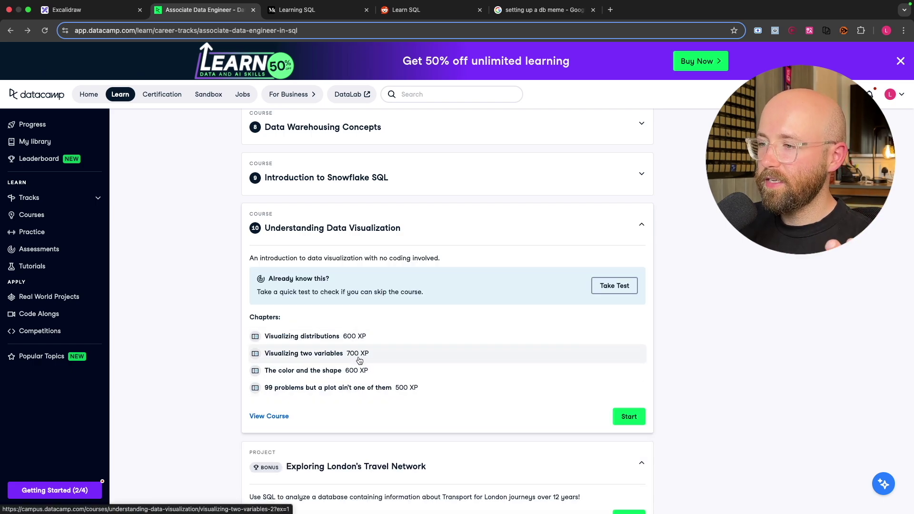
{"action": "scroll", "coordinate": [359, 360], "scroll_direction": "up", "scroll_amount": 10}
{"action": "scroll", "coordinate": [360, 360], "scroll_direction": "up", "scroll_amount": 5}
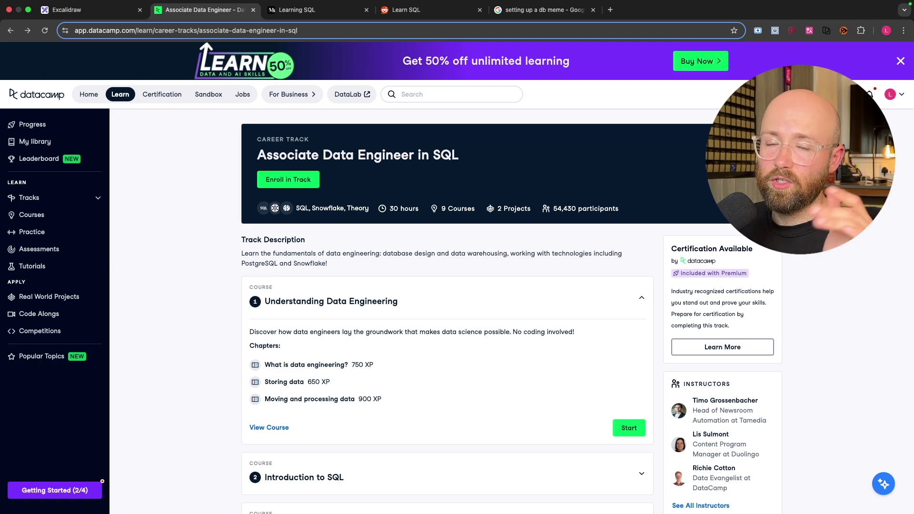
{"action": "left_click_drag", "start_coordinate": [471, 159], "coordinate": [327, 165]}
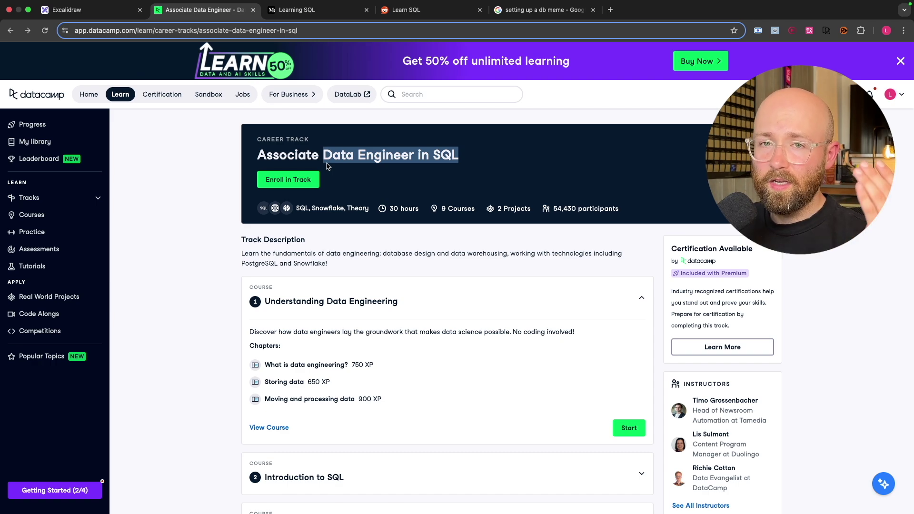
{"action": "left_click", "coordinate": [327, 166]}
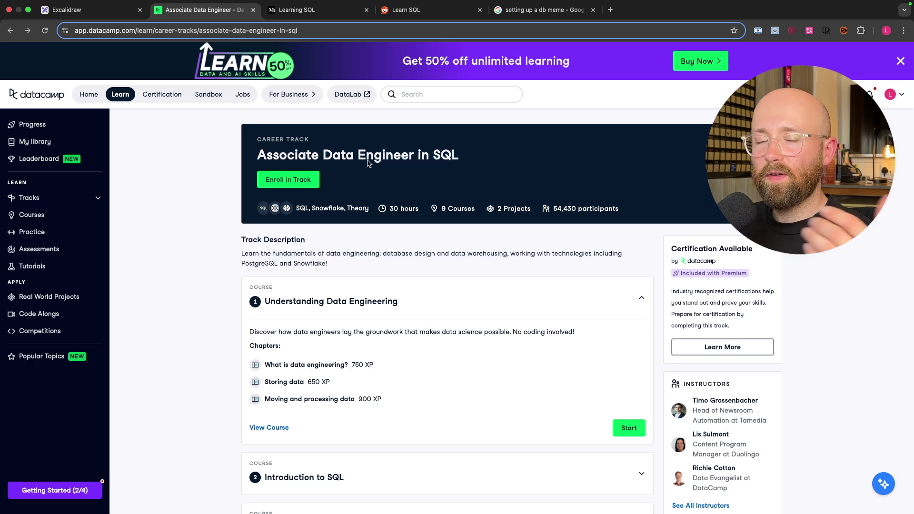
- Glance over the Excalidraw whiteboard, then return to the Associate Data Engineer in SQL track page
{"action": "left_click", "coordinate": [80, 10]}
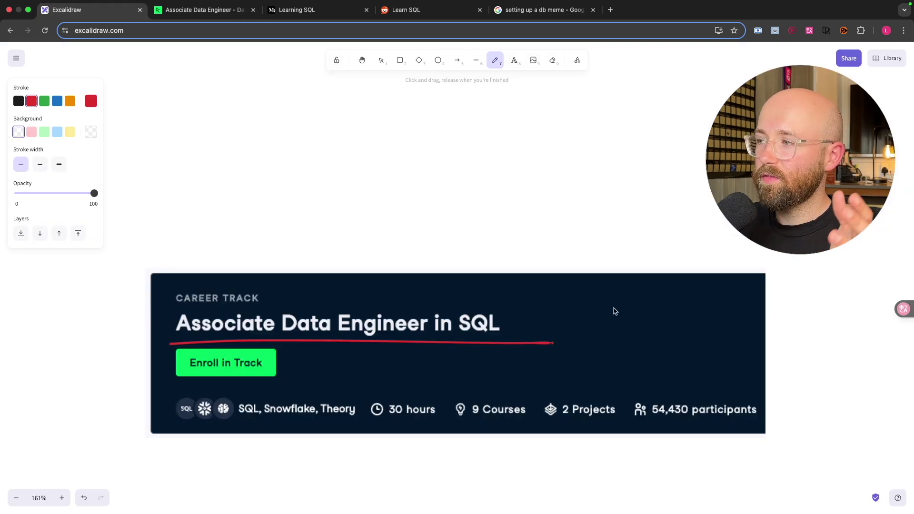
{"action": "scroll", "coordinate": [590, 299], "scroll_direction": "down", "scroll_amount": 3}
{"action": "scroll", "coordinate": [588, 298], "scroll_direction": "up", "scroll_amount": 5}
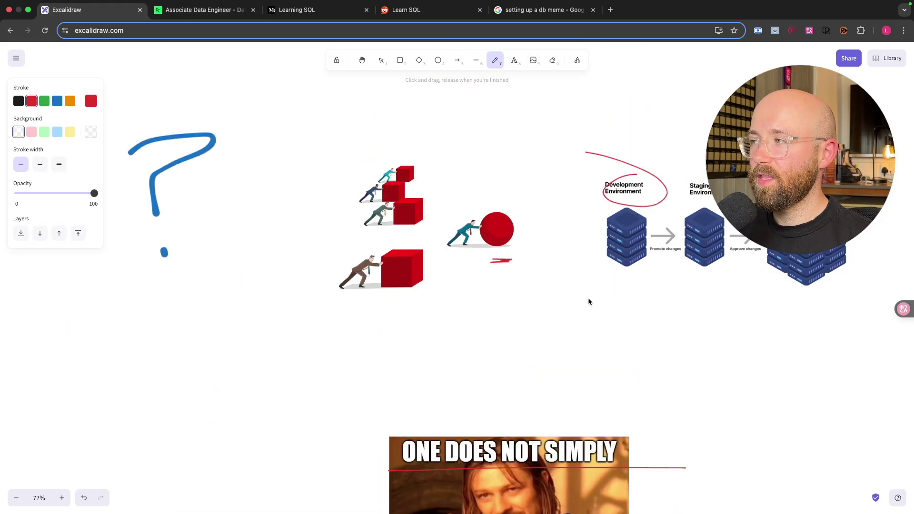
{"action": "scroll", "coordinate": [587, 299], "scroll_direction": "up", "scroll_amount": 5}
{"action": "scroll", "coordinate": [588, 299], "scroll_direction": "up", "scroll_amount": 3}
{"action": "scroll", "coordinate": [587, 298], "scroll_direction": "up", "scroll_amount": 2}
{"action": "scroll", "coordinate": [577, 294], "scroll_direction": "down", "scroll_amount": 3}
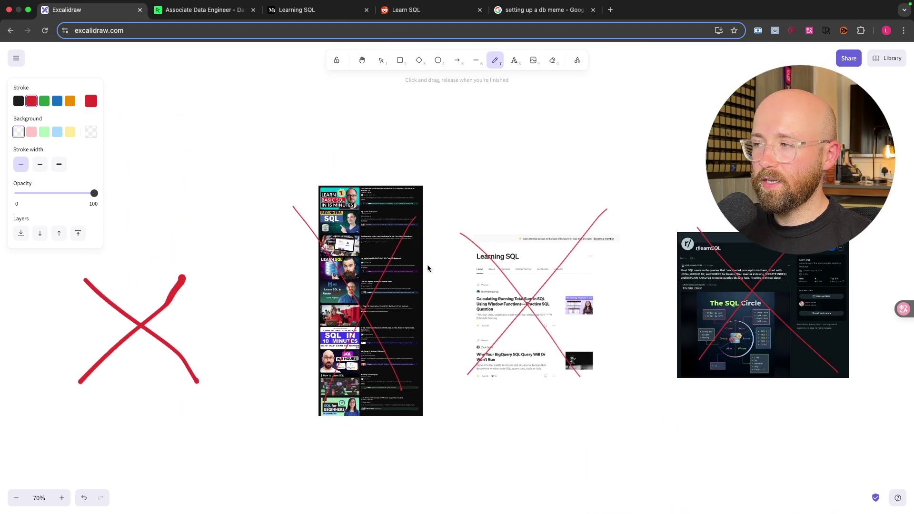
{"action": "key", "text": "ctrl+Tab"}
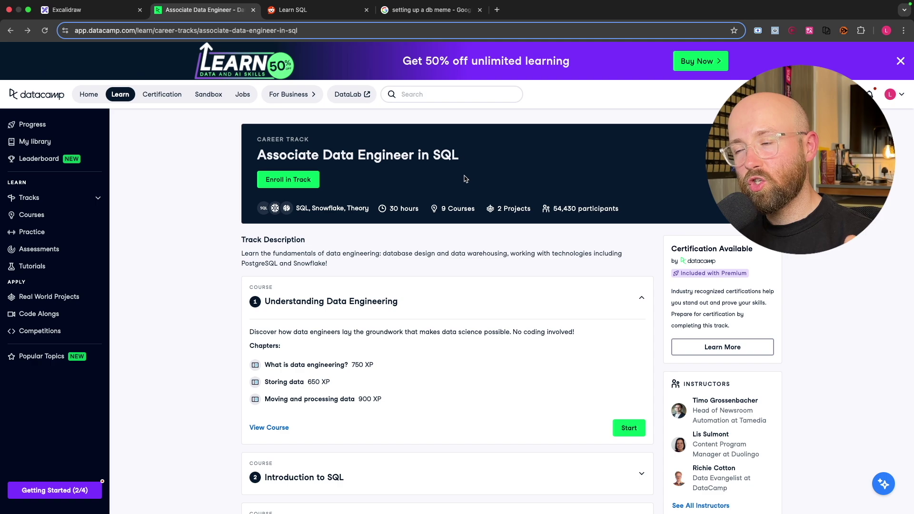
- Highlight the Certification Available description, then go back to the Excalidraw whiteboard
{"action": "left_click_drag", "start_coordinate": [753, 326], "coordinate": [672, 249]}
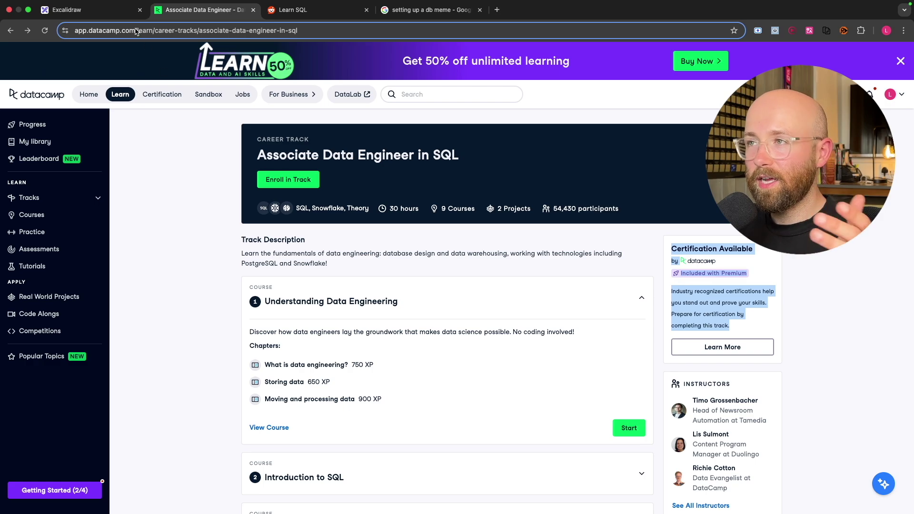
{"action": "left_click", "coordinate": [78, 9]}
{"action": "scroll", "coordinate": [360, 235], "scroll_direction": "down", "scroll_amount": 5}
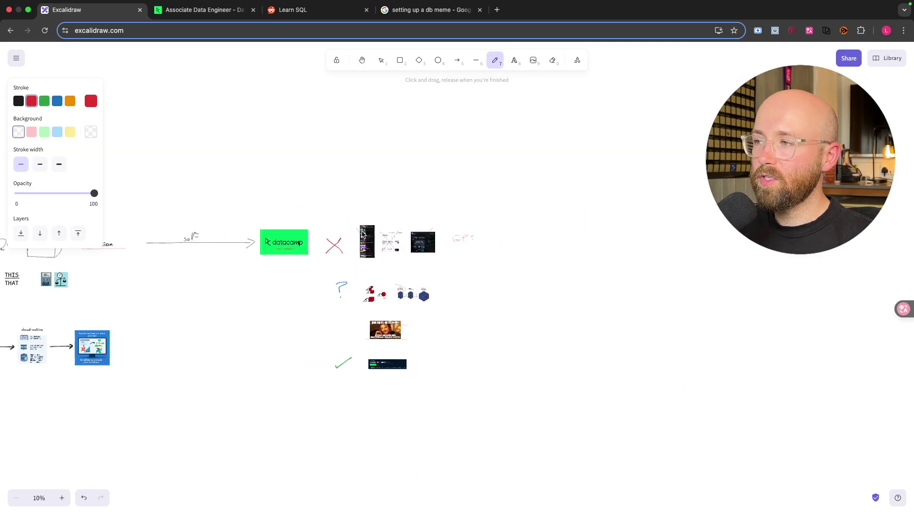
{"action": "scroll", "coordinate": [360, 236], "scroll_direction": "down", "scroll_amount": 5}
{"action": "scroll", "coordinate": [500, 183], "scroll_direction": "up", "scroll_amount": 5}
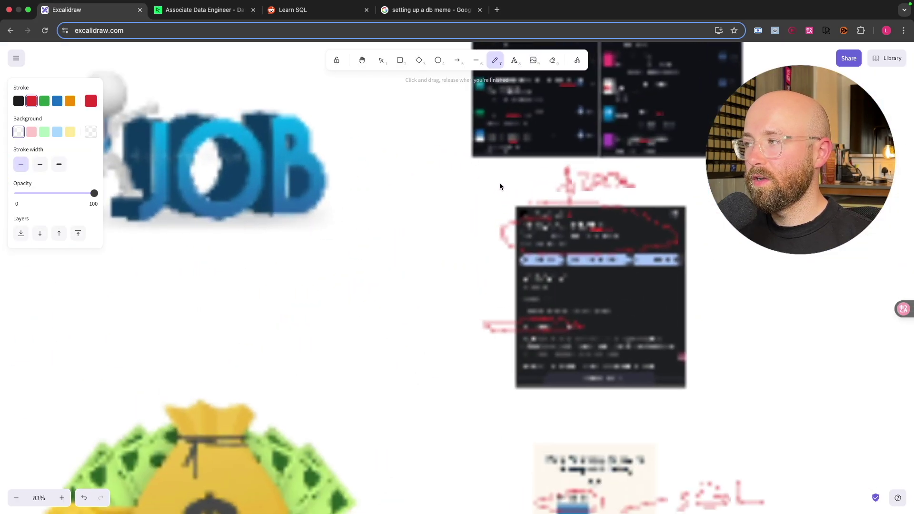
{"action": "scroll", "coordinate": [519, 186], "scroll_direction": "up", "scroll_amount": 5}
{"action": "scroll", "coordinate": [583, 303], "scroll_direction": "down", "scroll_amount": 5}
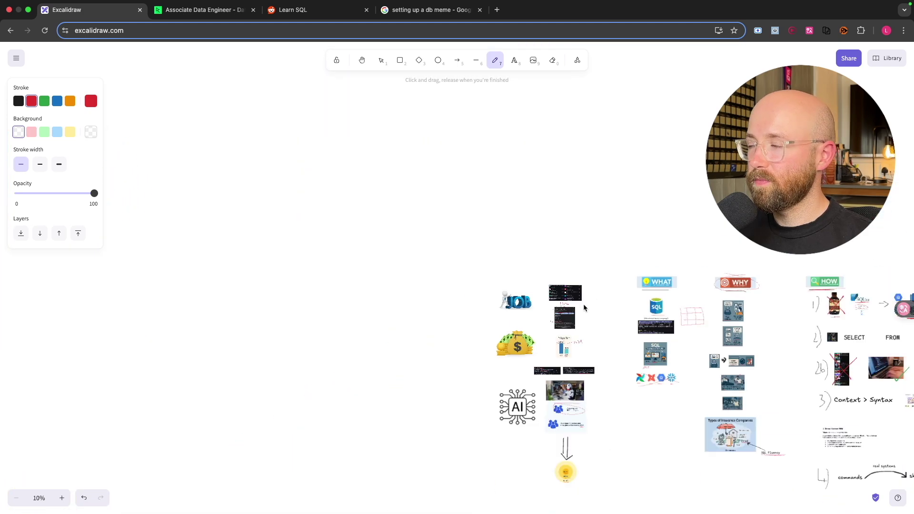
{"action": "scroll", "coordinate": [627, 310], "scroll_direction": "down", "scroll_amount": 3}
{"action": "scroll", "coordinate": [604, 290], "scroll_direction": "up", "scroll_amount": 3}
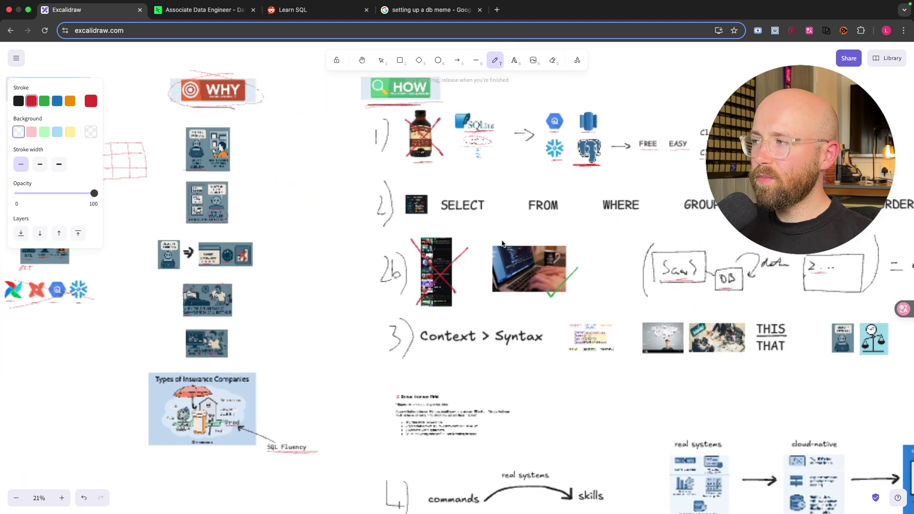
{"action": "scroll", "coordinate": [539, 247], "scroll_direction": "up", "scroll_amount": 3}
{"action": "scroll", "coordinate": [538, 247], "scroll_direction": "up", "scroll_amount": 3}
{"action": "scroll", "coordinate": [539, 247], "scroll_direction": "up", "scroll_amount": 1}
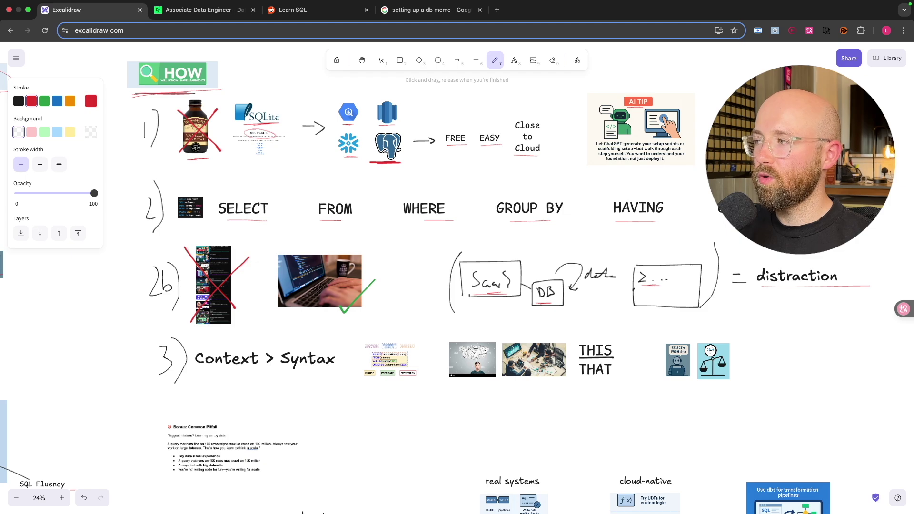
- Move the SQL query image beside HAVING and ORDER BY and enlarge it to show the full query
{"action": "key", "text": "v"}
{"action": "left_click_drag", "start_coordinate": [107, 206], "coordinate": [605, 198]}
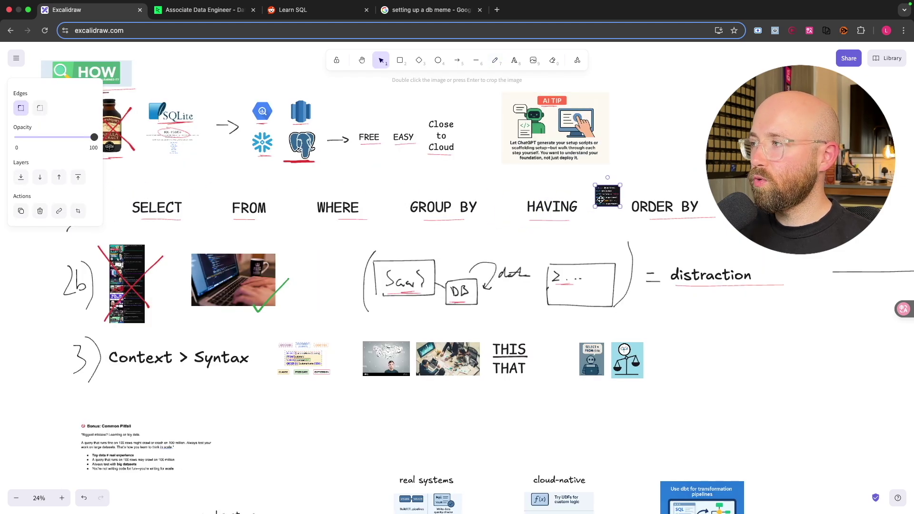
{"action": "left_click_drag", "start_coordinate": [477, 197], "coordinate": [614, 161]}
{"action": "scroll", "coordinate": [458, 257], "scroll_direction": "up", "scroll_amount": 5}
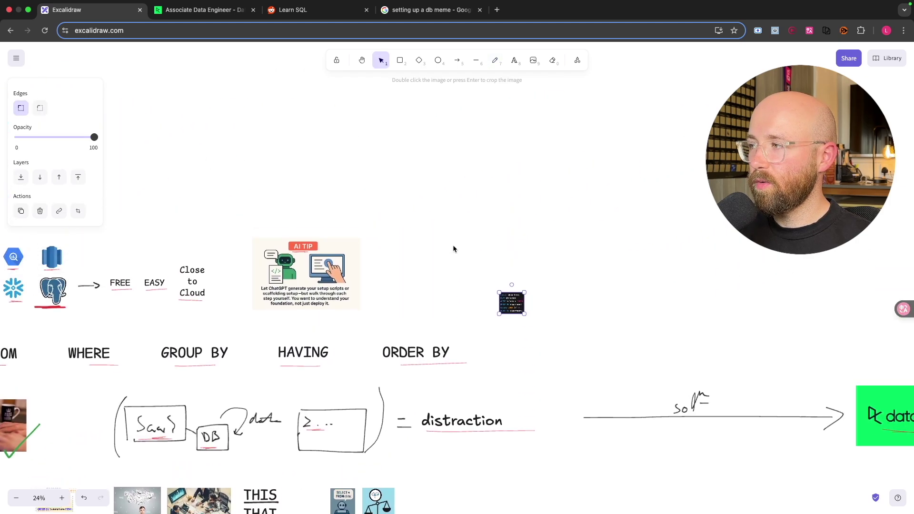
{"action": "mouse_move", "coordinate": [457, 282]}
{"action": "left_mouse_down"}
{"action": "mouse_move", "coordinate": [425, 128]}
{"action": "mouse_move", "coordinate": [616, 293]}
{"action": "left_mouse_up"}
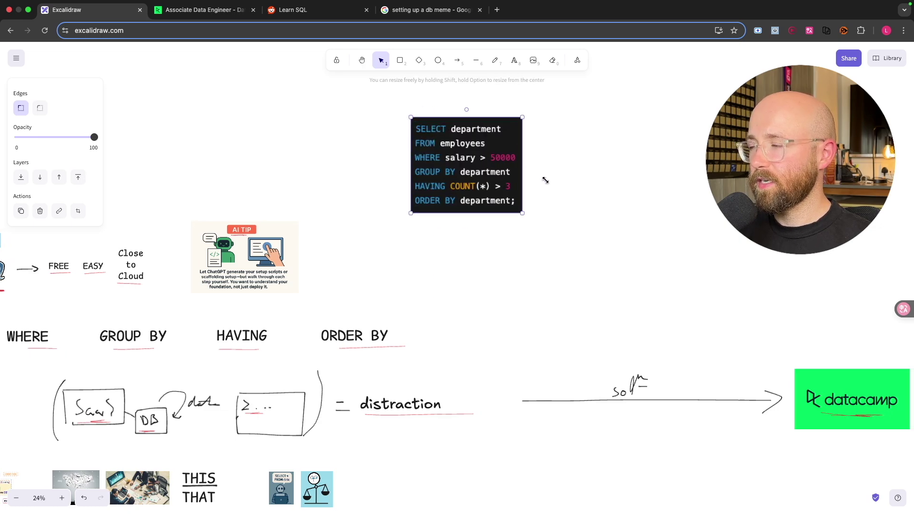
{"action": "left_click_drag", "start_coordinate": [514, 214], "coordinate": [486, 186]}
{"action": "scroll", "coordinate": [501, 200], "scroll_direction": "right", "scroll_amount": 5}
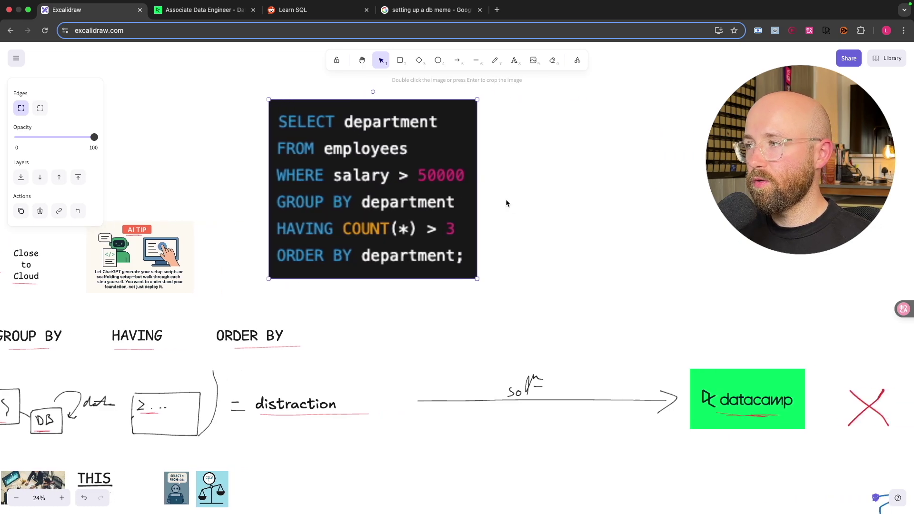
{"action": "scroll", "coordinate": [419, 180], "scroll_direction": "up", "scroll_amount": 3}
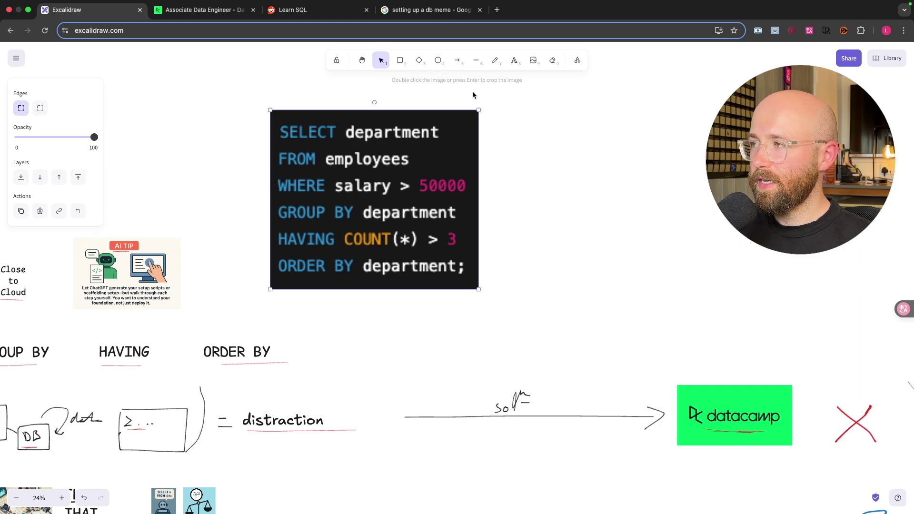
{"action": "left_click", "coordinate": [495, 60]}
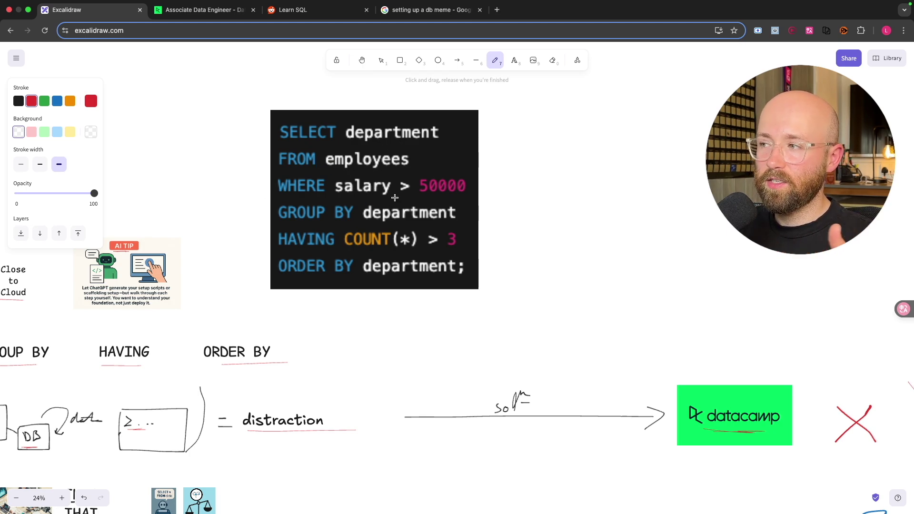
- Draw a red table labelled 'empl.' with dept and salary column headings and dividers
{"action": "left_click_drag", "start_coordinate": [607, 122], "coordinate": [743, 234]}
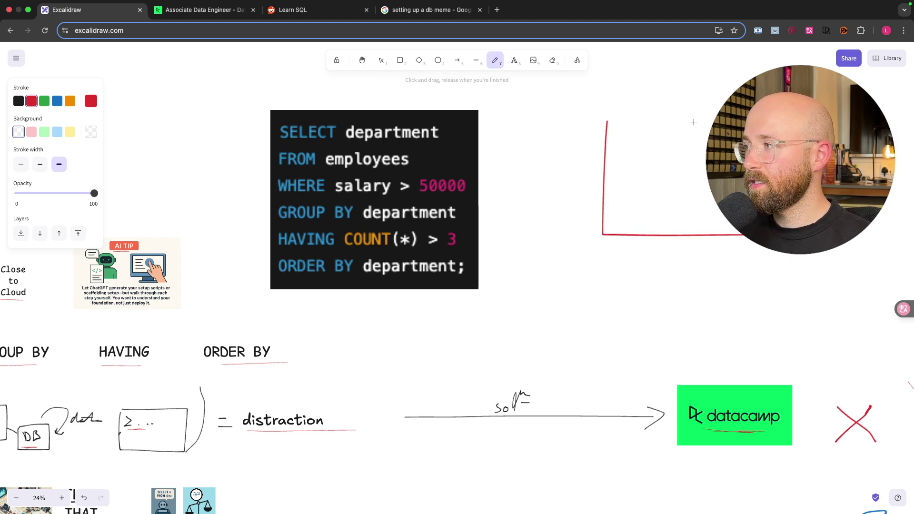
{"action": "left_click_drag", "start_coordinate": [692, 122], "coordinate": [608, 123]}
{"action": "scroll", "coordinate": [607, 142], "scroll_direction": "up", "scroll_amount": 3}
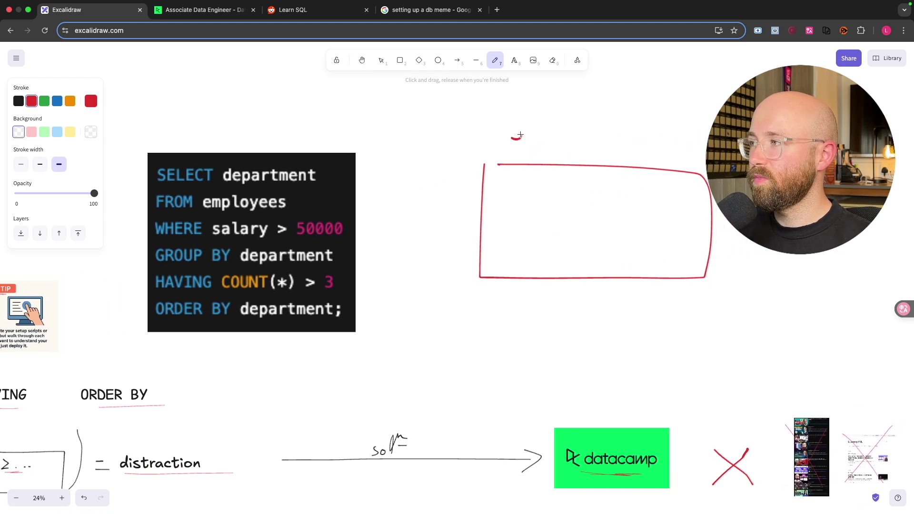
{"action": "mouse_move", "coordinate": [540, 143]}
{"action": "left_mouse_down"}
{"action": "mouse_move", "coordinate": [563, 151]}
{"action": "mouse_move", "coordinate": [572, 136]}
{"action": "left_mouse_up"}
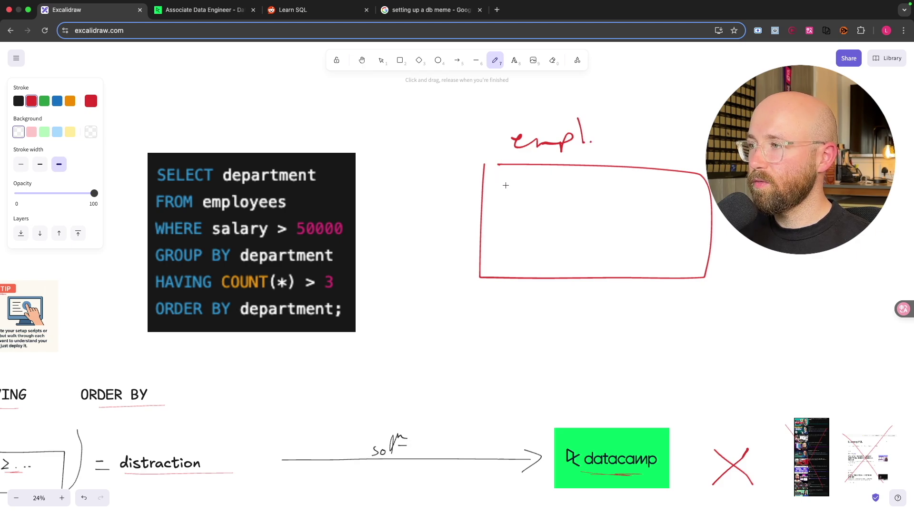
{"action": "left_click_drag", "start_coordinate": [502, 179], "coordinate": [526, 204]}
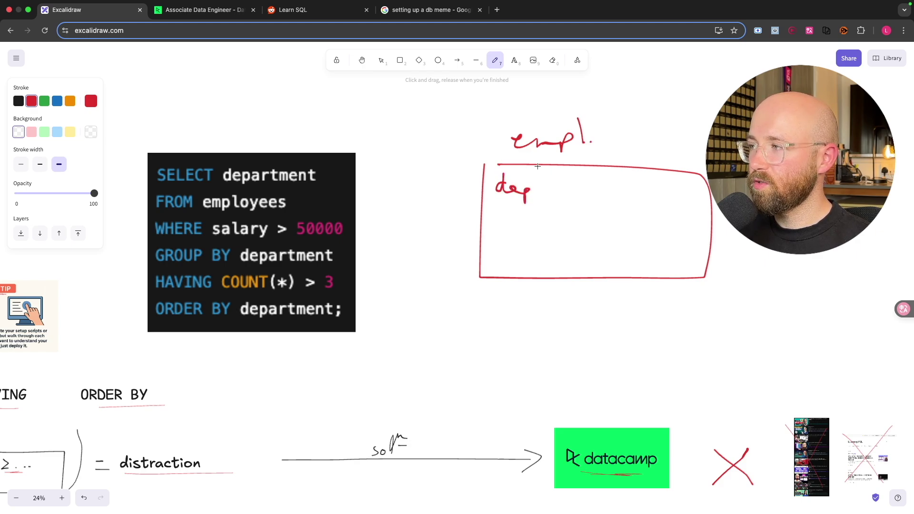
{"action": "mouse_move", "coordinate": [540, 164]}
{"action": "left_mouse_down"}
{"action": "mouse_move", "coordinate": [542, 196]}
{"action": "mouse_move", "coordinate": [549, 182]}
{"action": "left_mouse_up"}
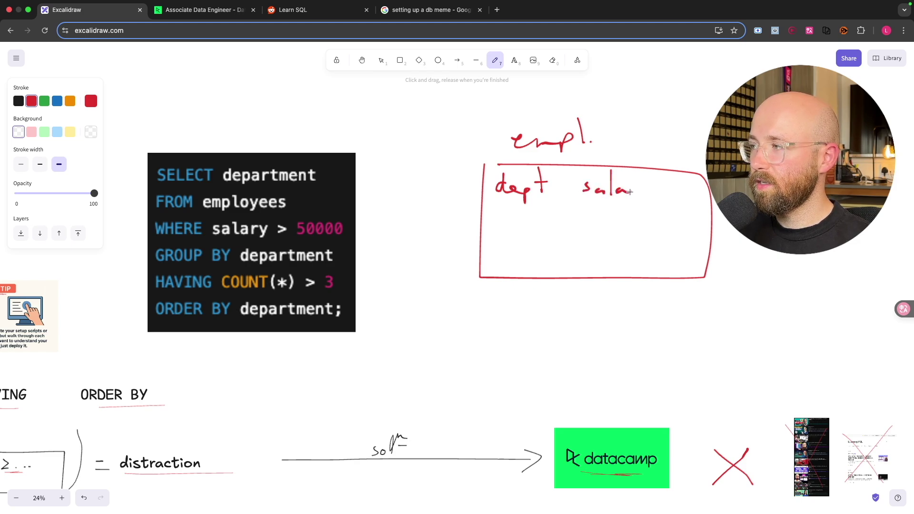
{"action": "mouse_move", "coordinate": [632, 191]}
{"action": "left_mouse_down"}
{"action": "mouse_move", "coordinate": [647, 202]}
{"action": "mouse_move", "coordinate": [652, 270]}
{"action": "left_mouse_up"}
{"action": "left_click_drag", "start_coordinate": [570, 169], "coordinate": [559, 262]}
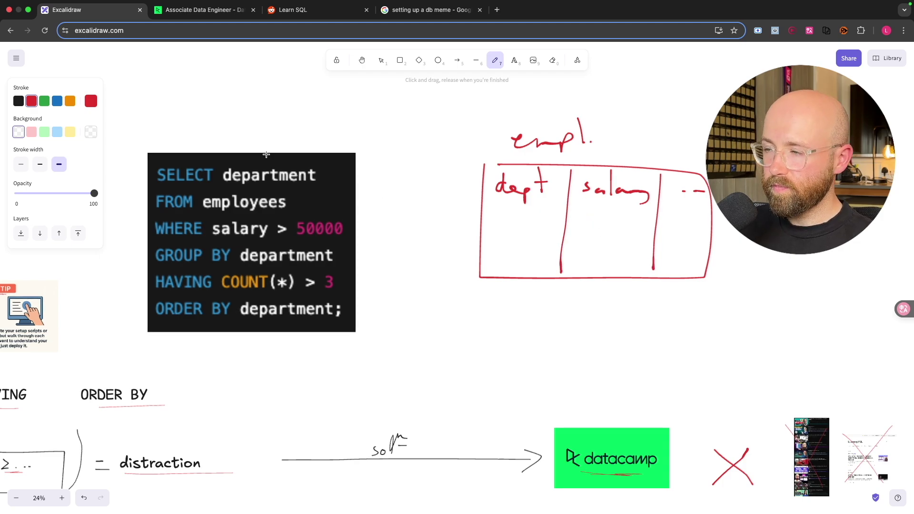
- Underline 'department' in the SELECT line in red, removing a stray circle around dept
{"action": "left_click_drag", "start_coordinate": [215, 192], "coordinate": [300, 189]}
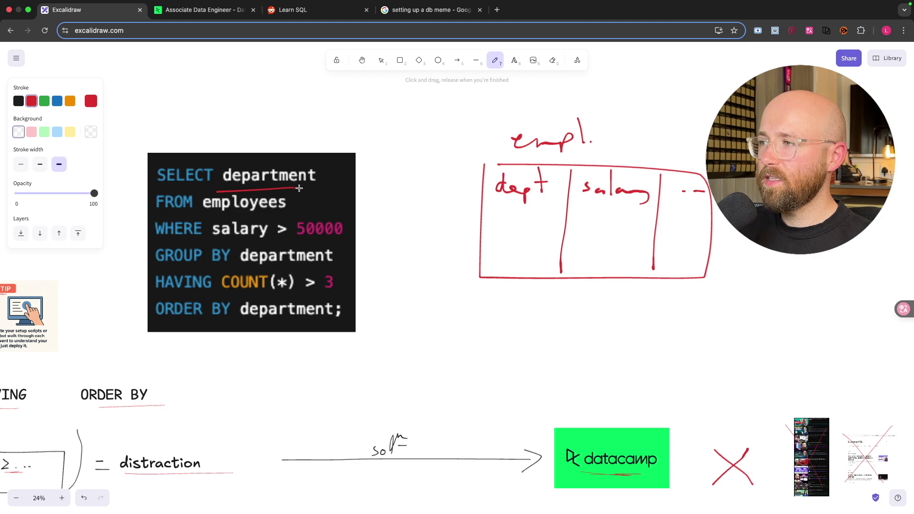
{"action": "left_click_drag", "start_coordinate": [537, 170], "coordinate": [534, 174]}
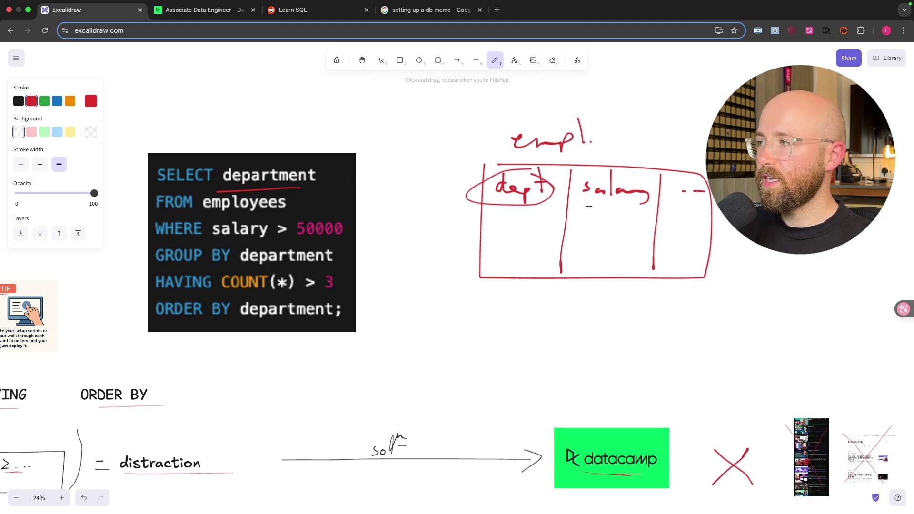
{"action": "key", "text": "ctrl+z"}
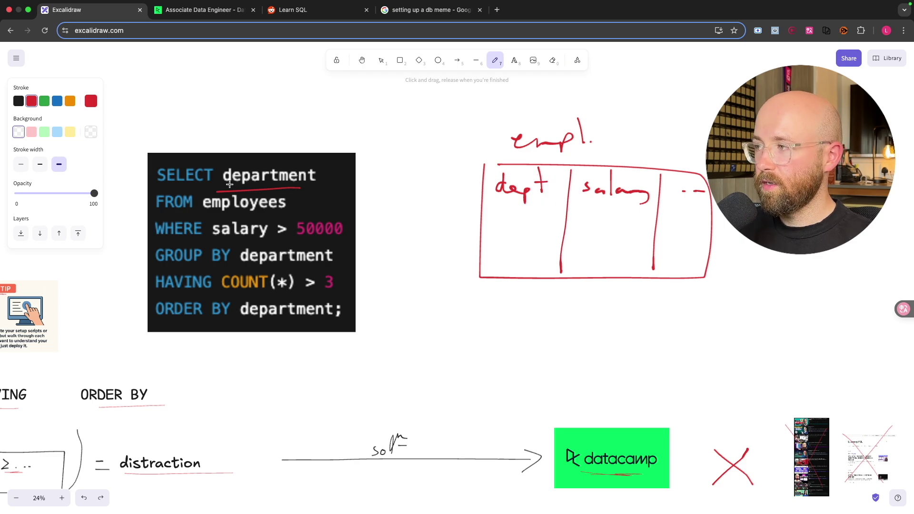
- In green, box the table, underline 'employees' and 'salary > 50000', circle 51k, and begin 'depts'
{"action": "left_click", "coordinate": [44, 101]}
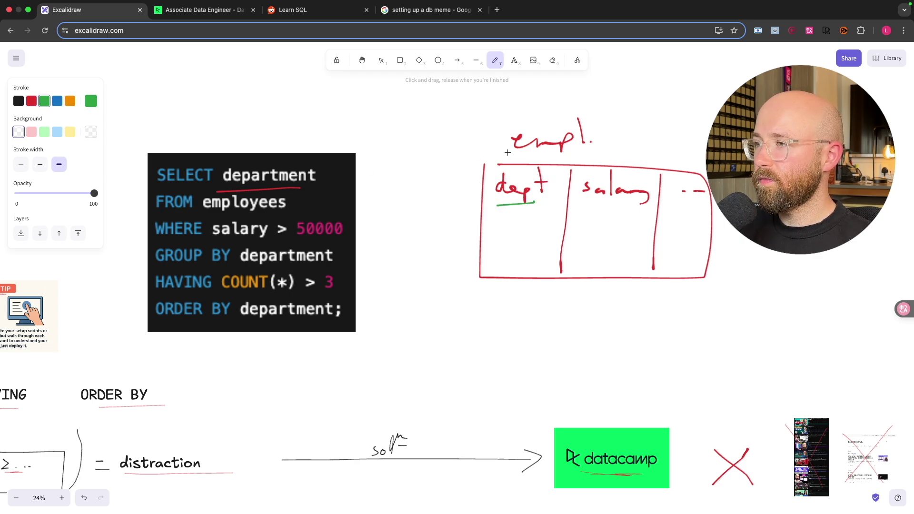
{"action": "left_click_drag", "start_coordinate": [483, 156], "coordinate": [507, 153]}
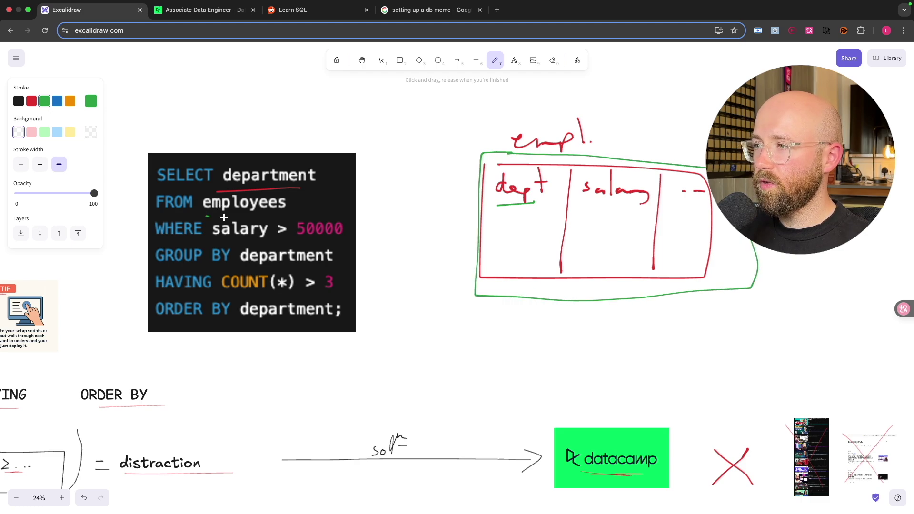
{"action": "left_click_drag", "start_coordinate": [207, 216], "coordinate": [297, 217]}
{"action": "left_click_drag", "start_coordinate": [225, 246], "coordinate": [337, 245]}
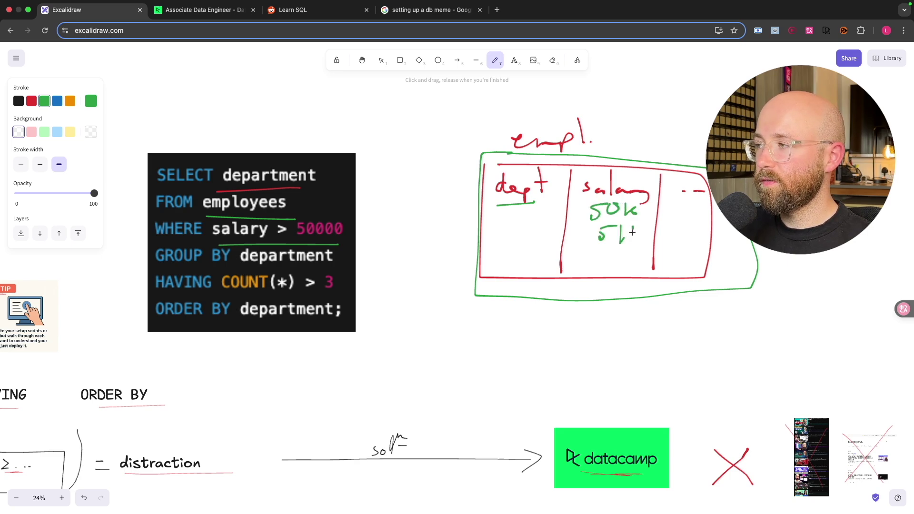
{"action": "left_click_drag", "start_coordinate": [646, 224], "coordinate": [643, 229]}
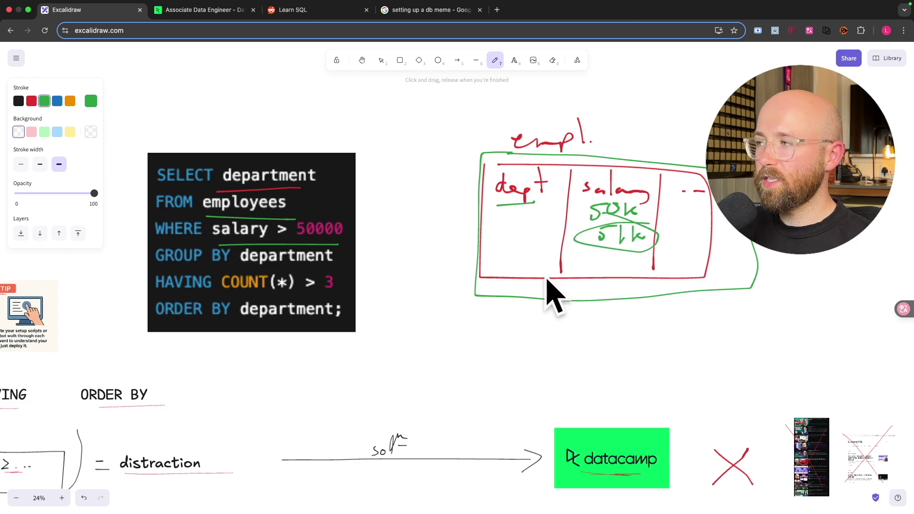
{"action": "left_click_drag", "start_coordinate": [599, 274], "coordinate": [536, 276]}
{"action": "scroll", "coordinate": [527, 310], "scroll_direction": "down", "scroll_amount": 1}
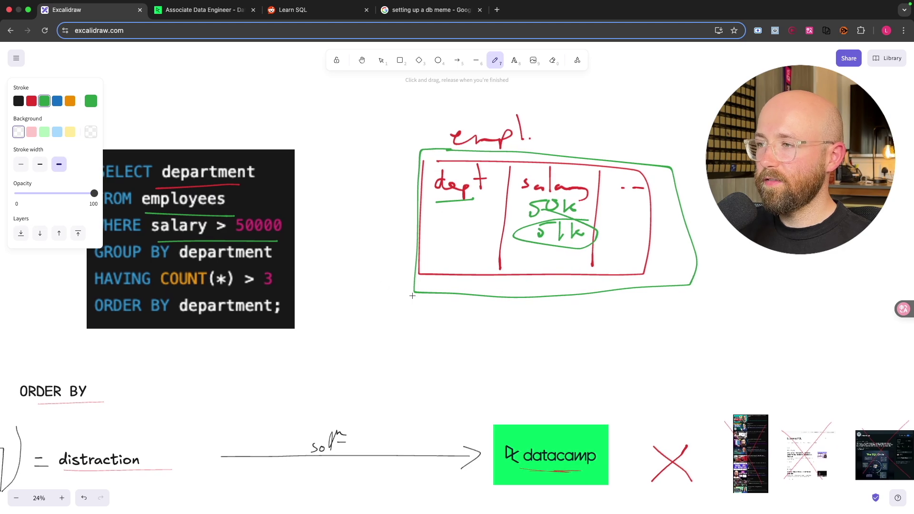
{"action": "scroll", "coordinate": [412, 295], "scroll_direction": "left", "scroll_amount": 2}
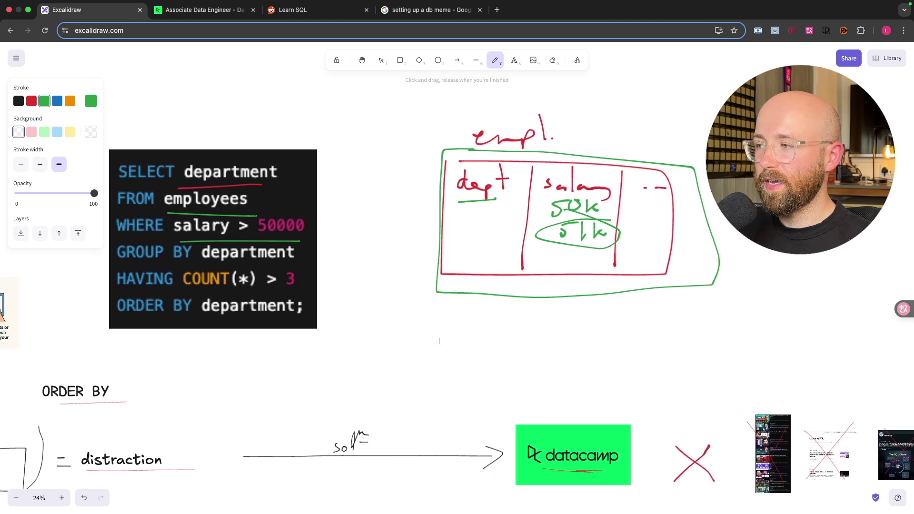
{"action": "left_click_drag", "start_coordinate": [427, 342], "coordinate": [445, 337]}
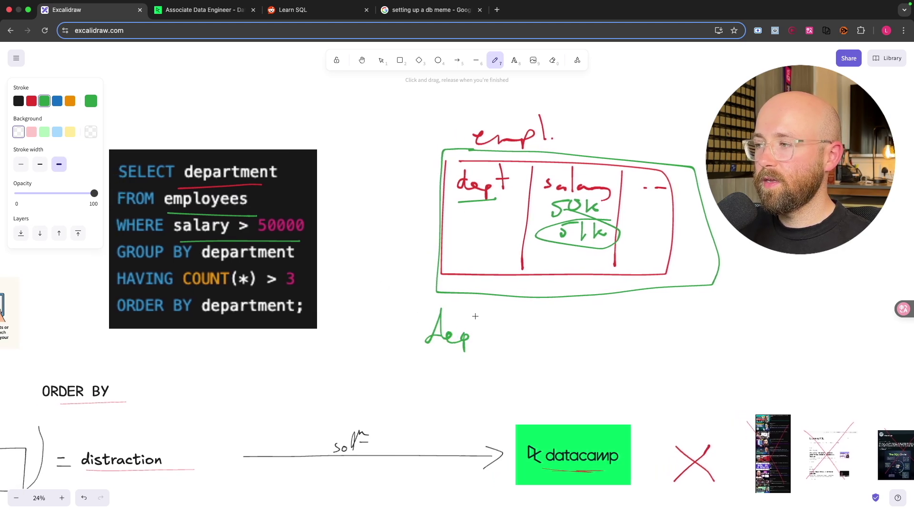
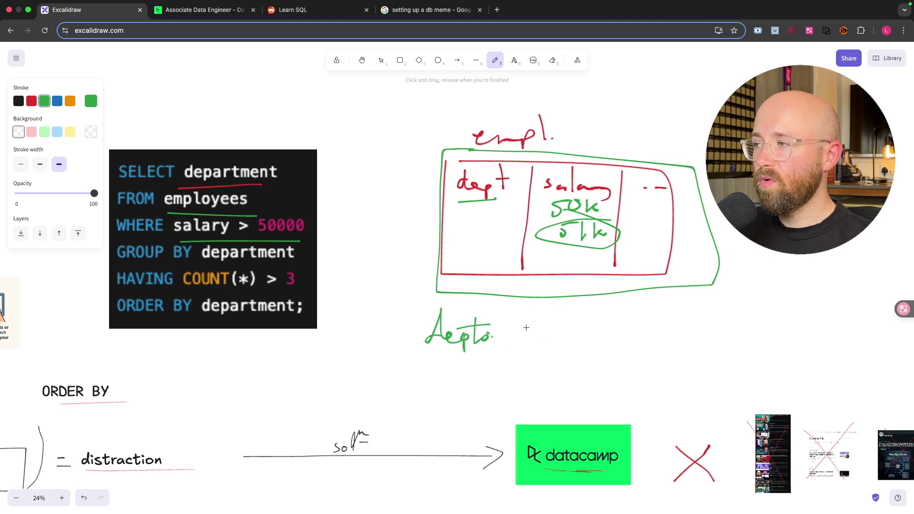
- Write '> 3' after Depts, underline the name heading, and add HR and 53k to the table
{"action": "left_click_drag", "start_coordinate": [526, 328], "coordinate": [528, 348]}
{"action": "left_click_drag", "start_coordinate": [557, 322], "coordinate": [568, 348]}
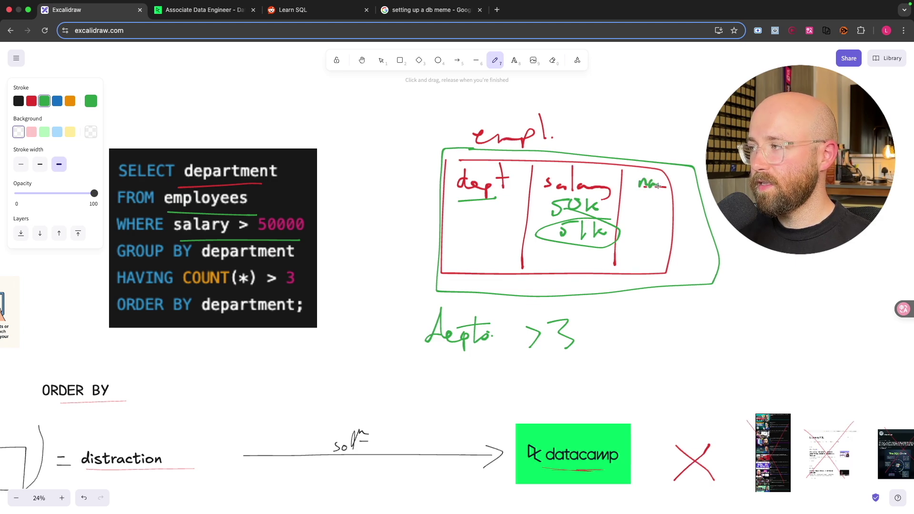
{"action": "left_click_drag", "start_coordinate": [669, 184], "coordinate": [689, 190]}
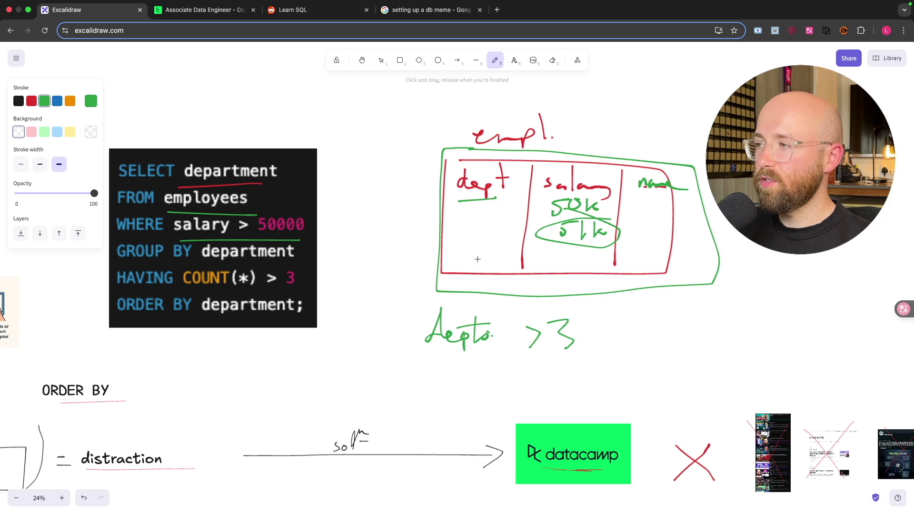
{"action": "mouse_move", "coordinate": [459, 255]}
{"action": "left_mouse_down"}
{"action": "mouse_move", "coordinate": [463, 268]}
{"action": "mouse_move", "coordinate": [474, 259]}
{"action": "left_mouse_up"}
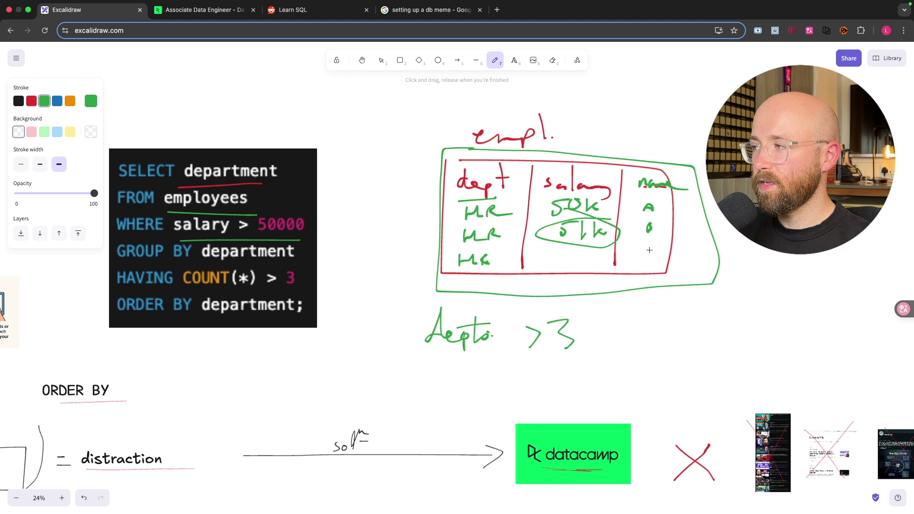
{"action": "left_click_drag", "start_coordinate": [558, 255], "coordinate": [568, 258]}
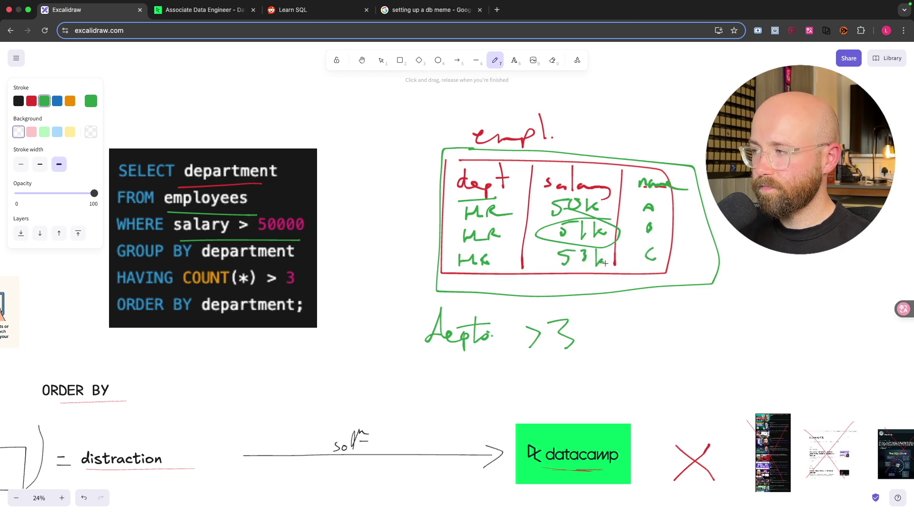
- Circle the 53k and 50K salaries and underline the GROUP BY, HAVING and ORDER BY lines
{"action": "left_click_drag", "start_coordinate": [584, 243], "coordinate": [584, 245]}
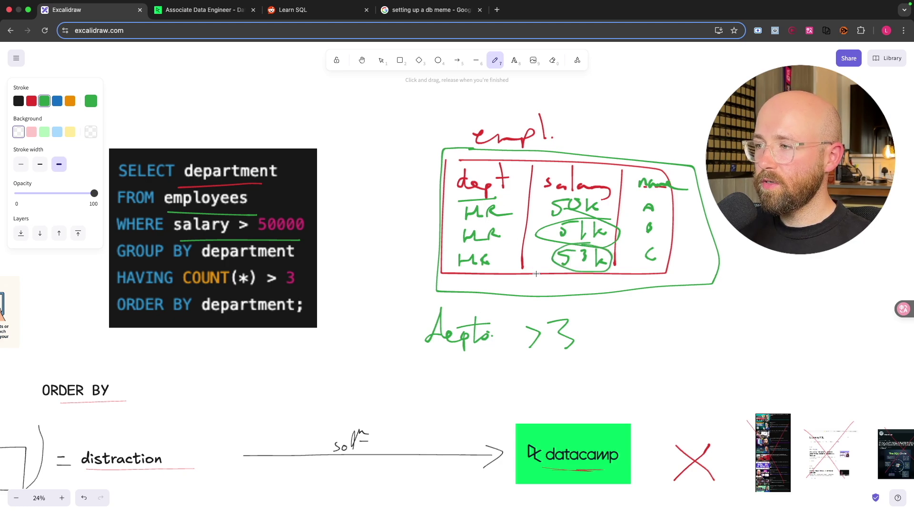
{"action": "left_click_drag", "start_coordinate": [187, 261], "coordinate": [330, 264]}
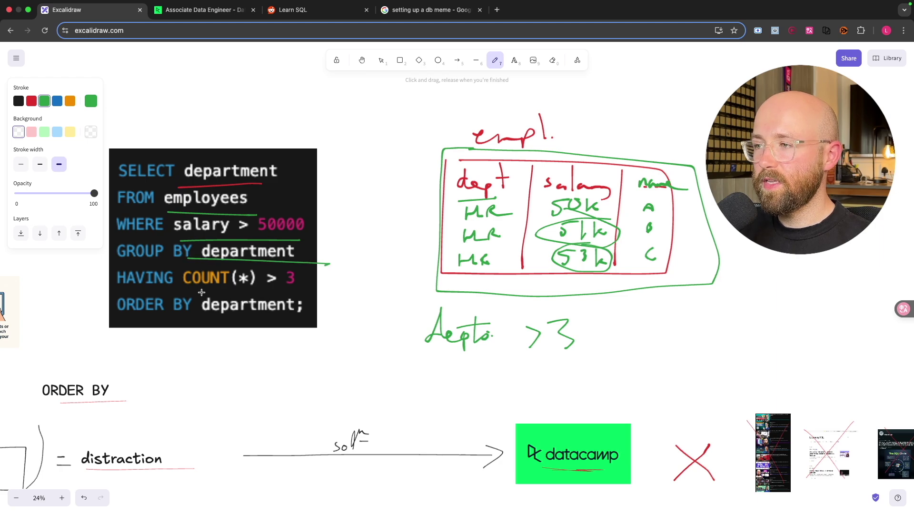
{"action": "left_click_drag", "start_coordinate": [193, 292], "coordinate": [322, 292]}
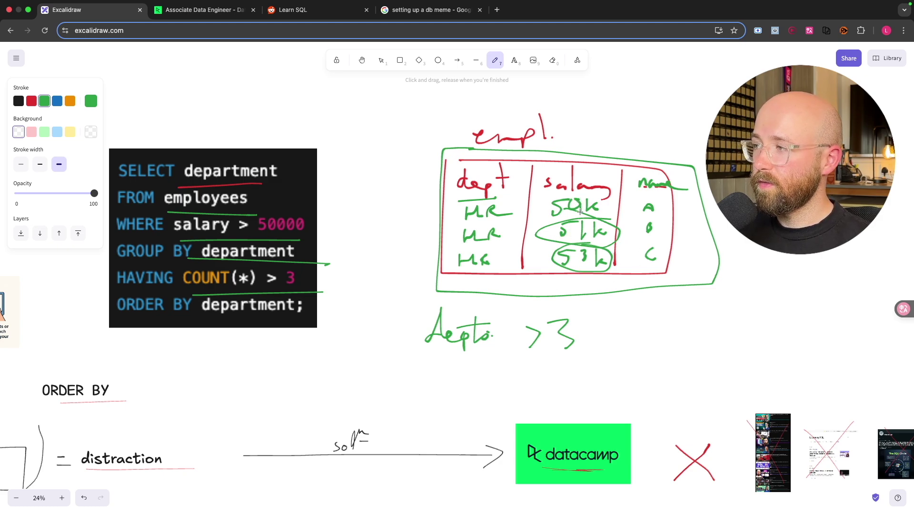
{"action": "left_click_drag", "start_coordinate": [594, 197], "coordinate": [586, 200]}
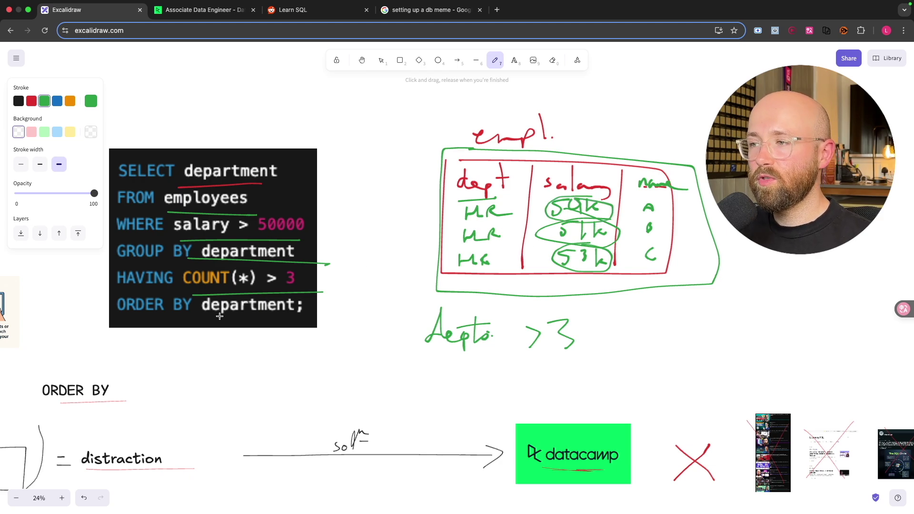
{"action": "left_click_drag", "start_coordinate": [179, 322], "coordinate": [307, 316]}
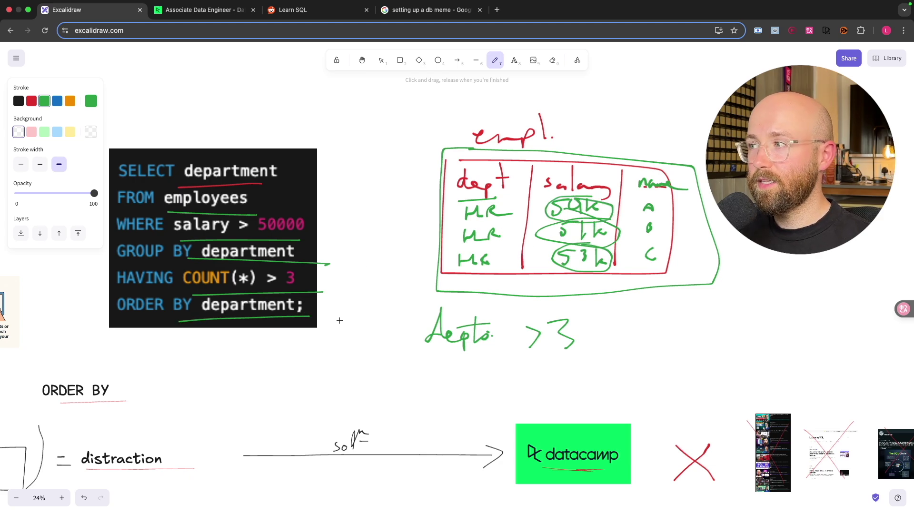
{"action": "scroll", "coordinate": [457, 286], "scroll_direction": "right", "scroll_amount": 10}
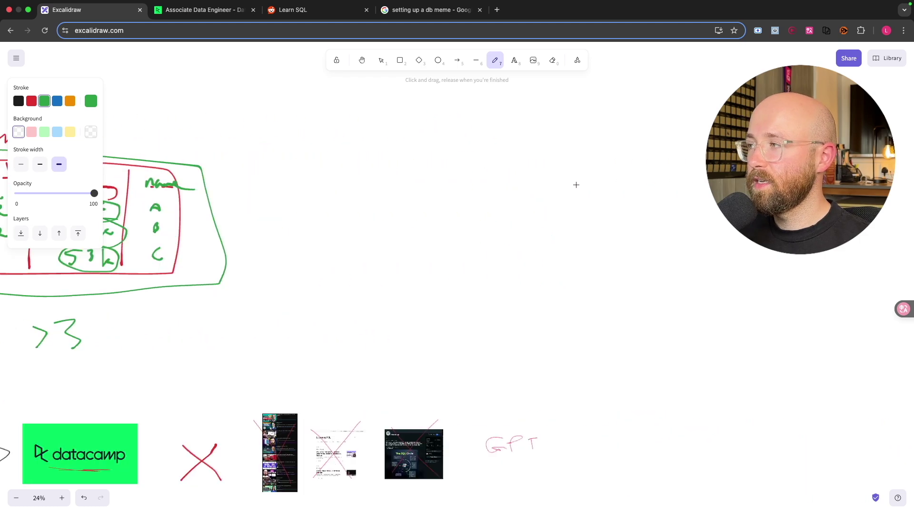
- Handwrite 'HR' and, below it, 'Sales' in green on the blank canvas right of the table
{"action": "mouse_move", "coordinate": [313, 152]}
{"action": "left_mouse_down"}
{"action": "mouse_move", "coordinate": [317, 191]}
{"action": "mouse_move", "coordinate": [341, 170]}
{"action": "left_mouse_up"}
{"action": "mouse_move", "coordinate": [337, 156]}
{"action": "left_mouse_down"}
{"action": "mouse_move", "coordinate": [342, 194]}
{"action": "mouse_move", "coordinate": [351, 191]}
{"action": "left_mouse_up"}
{"action": "left_click_drag", "start_coordinate": [350, 160], "coordinate": [378, 181]}
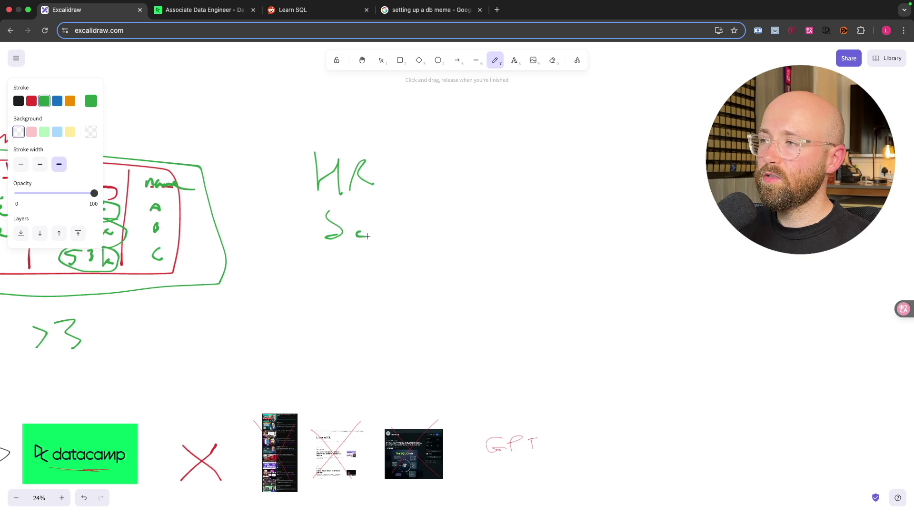
{"action": "left_click_drag", "start_coordinate": [367, 236], "coordinate": [389, 228]}
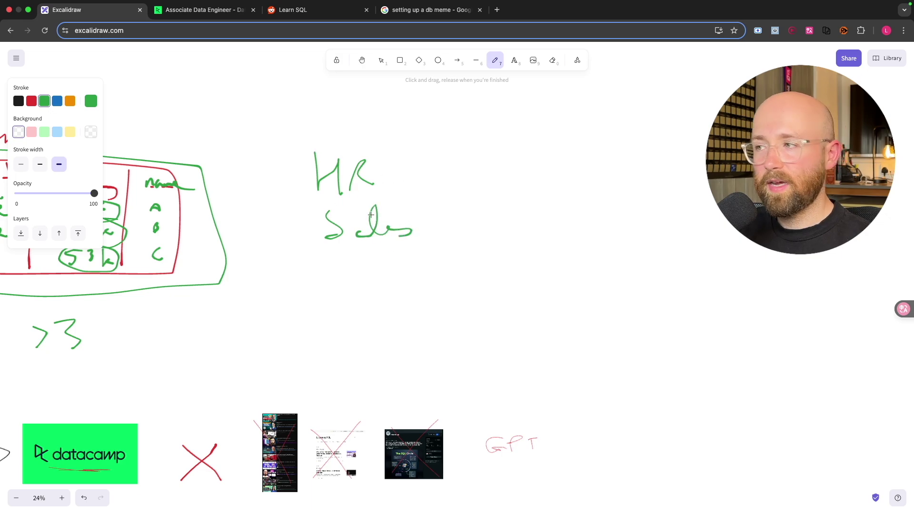
{"action": "scroll", "coordinate": [371, 215], "scroll_direction": "left", "scroll_amount": 5}
{"action": "scroll", "coordinate": [321, 215], "scroll_direction": "left", "scroll_amount": 5}
{"action": "scroll", "coordinate": [300, 218], "scroll_direction": "left", "scroll_amount": 5}
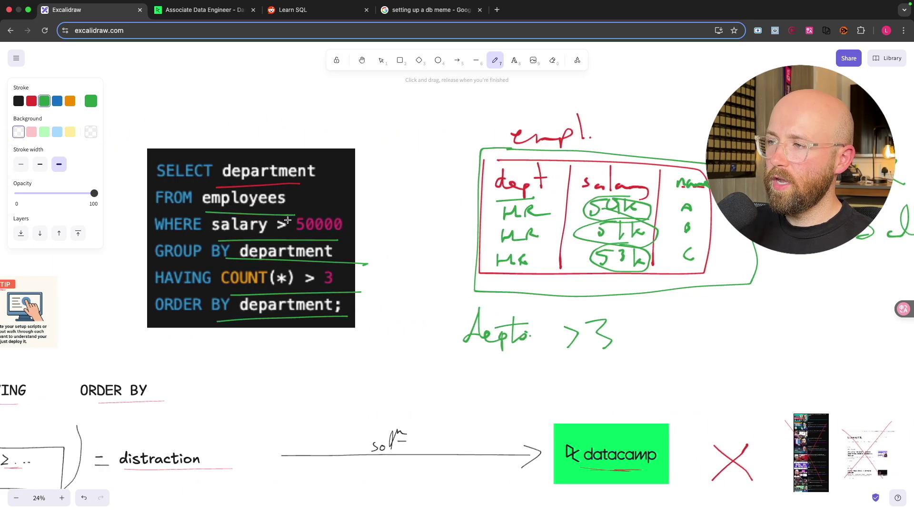
{"action": "scroll", "coordinate": [297, 264], "scroll_direction": "left", "scroll_amount": 10}
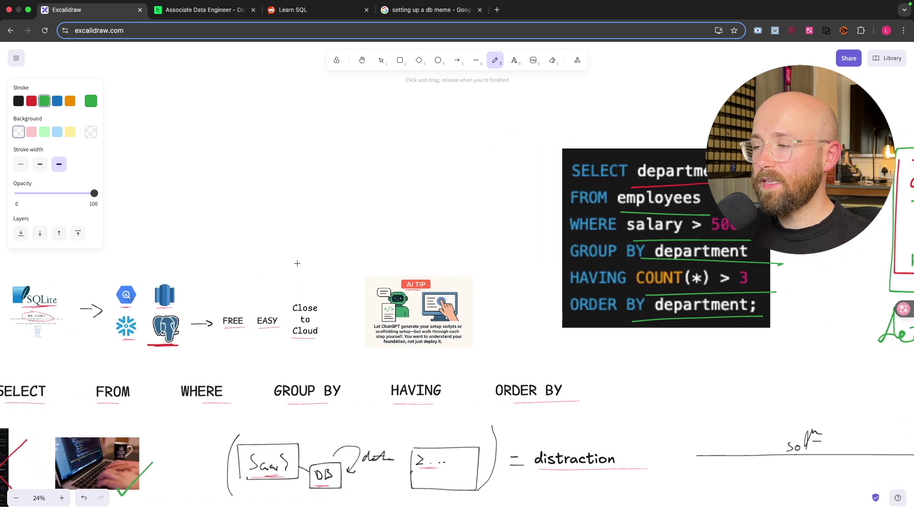
{"action": "scroll", "coordinate": [297, 263], "scroll_direction": "left", "scroll_amount": 5}
{"action": "scroll", "coordinate": [300, 264], "scroll_direction": "left", "scroll_amount": 5}
{"action": "scroll", "coordinate": [307, 263], "scroll_direction": "left", "scroll_amount": 3}
{"action": "scroll", "coordinate": [314, 263], "scroll_direction": "left", "scroll_amount": 2}
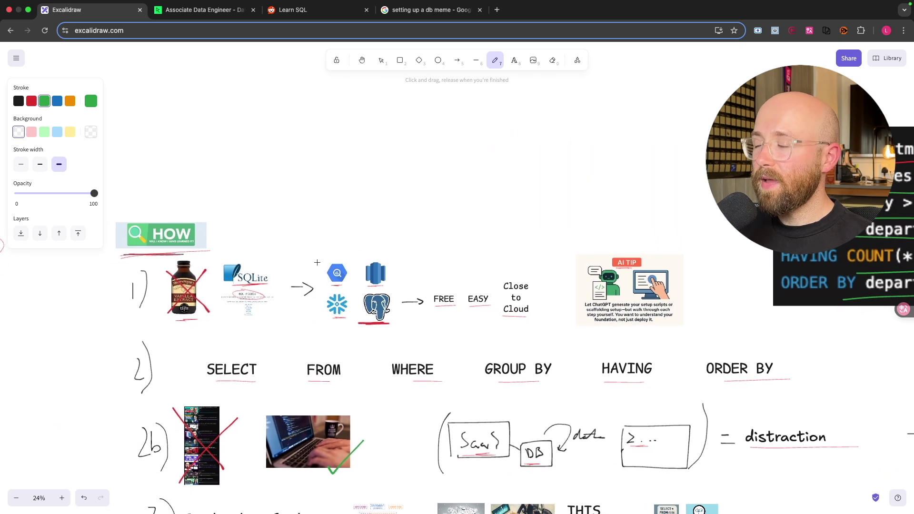
{"action": "scroll", "coordinate": [317, 263], "scroll_direction": "down", "scroll_amount": 3}
{"action": "scroll", "coordinate": [318, 263], "scroll_direction": "down", "scroll_amount": 1}
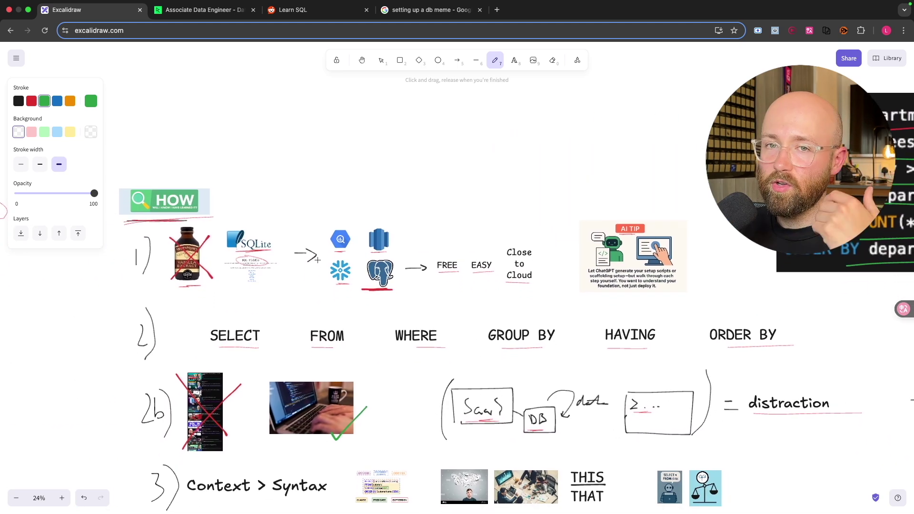
- Set the stroke colour to red
{"action": "left_click", "coordinate": [32, 100]}
{"action": "scroll", "coordinate": [396, 247], "scroll_direction": "down", "scroll_amount": 3}
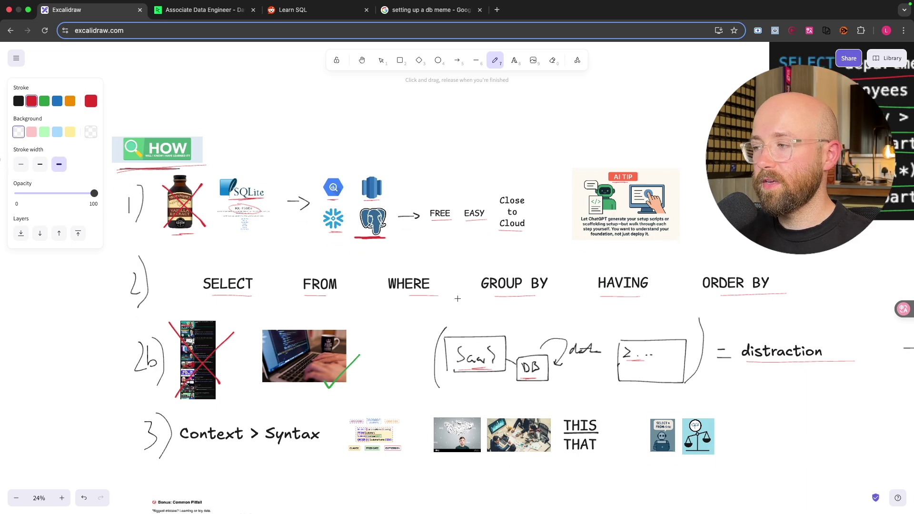
{"action": "scroll", "coordinate": [396, 248], "scroll_direction": "down", "scroll_amount": 3}
{"action": "scroll", "coordinate": [284, 359], "scroll_direction": "up", "scroll_amount": 5}
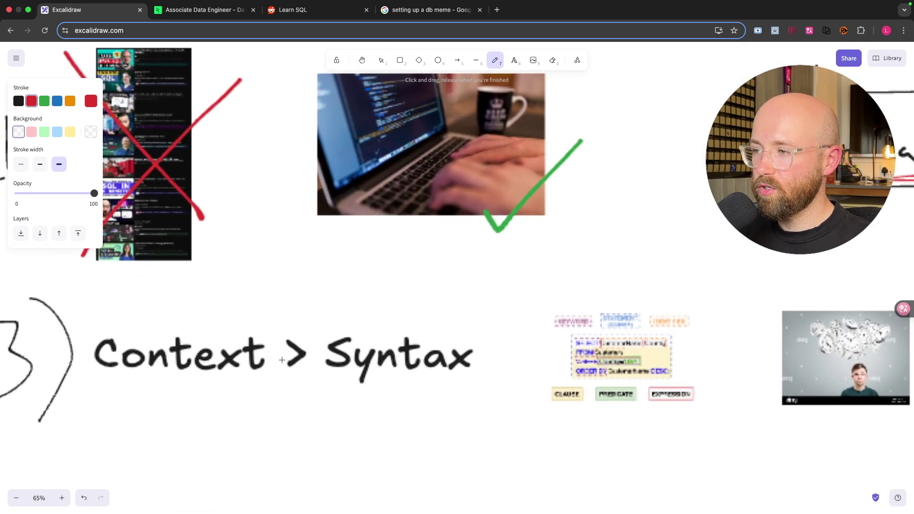
{"action": "scroll", "coordinate": [284, 358], "scroll_direction": "down", "scroll_amount": 2}
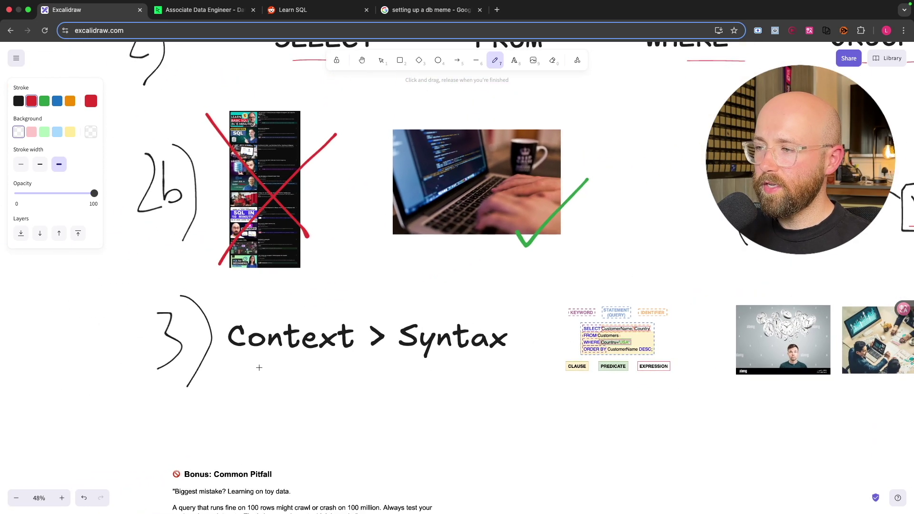
- Draw a red line under the 'Context > Syntax' heading
{"action": "left_click_drag", "start_coordinate": [239, 369], "coordinate": [482, 367]}
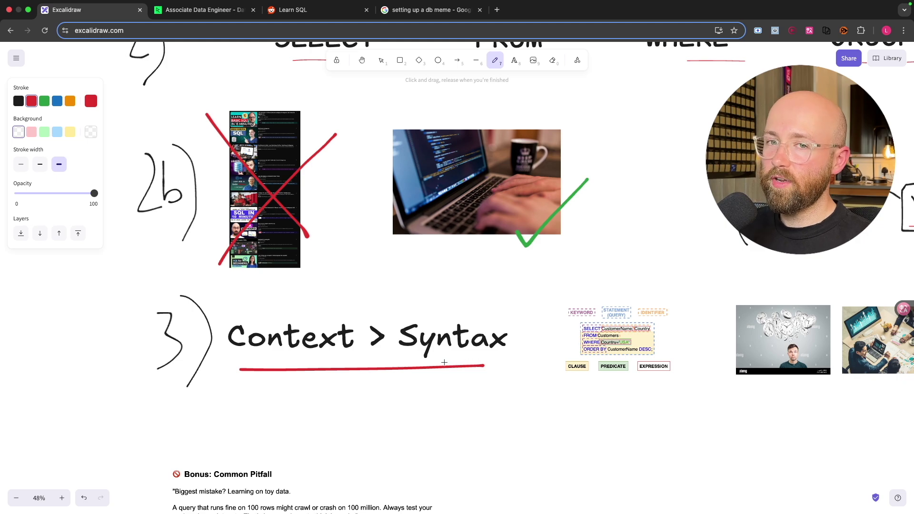
{"action": "scroll", "coordinate": [649, 357], "scroll_direction": "right", "scroll_amount": 5}
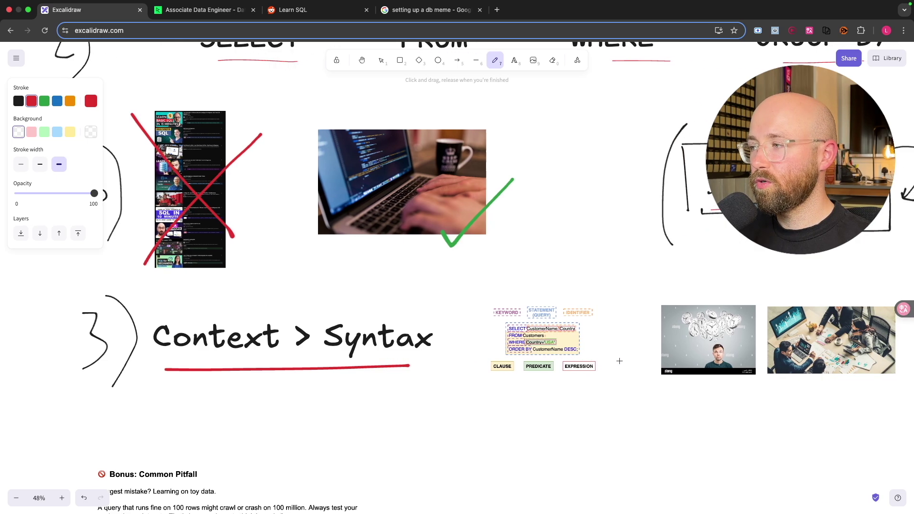
{"action": "scroll", "coordinate": [649, 357], "scroll_direction": "right", "scroll_amount": 3}
{"action": "scroll", "coordinate": [502, 348], "scroll_direction": "up", "scroll_amount": 6}
{"action": "scroll", "coordinate": [502, 349], "scroll_direction": "up", "scroll_amount": 3}
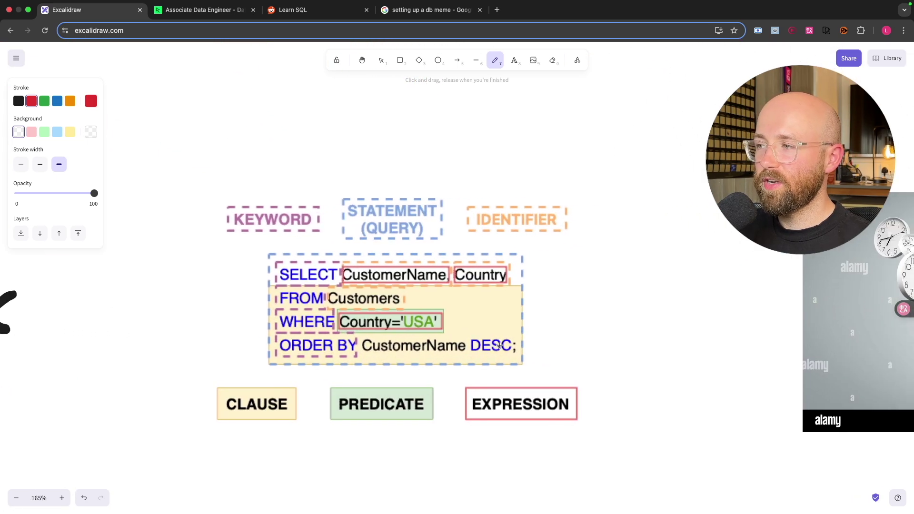
{"action": "scroll", "coordinate": [502, 349], "scroll_direction": "down", "scroll_amount": 3}
{"action": "scroll", "coordinate": [464, 328], "scroll_direction": "down", "scroll_amount": 4}
{"action": "scroll", "coordinate": [437, 309], "scroll_direction": "down", "scroll_amount": 5}
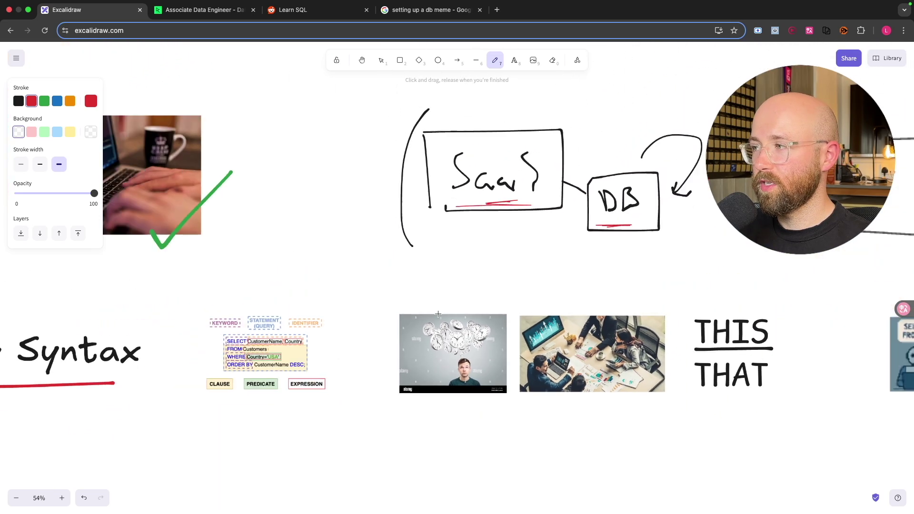
{"action": "scroll", "coordinate": [400, 300], "scroll_direction": "down", "scroll_amount": 5}
{"action": "scroll", "coordinate": [357, 271], "scroll_direction": "up", "scroll_amount": 2}
{"action": "scroll", "coordinate": [341, 258], "scroll_direction": "up", "scroll_amount": 2}
{"action": "scroll", "coordinate": [342, 260], "scroll_direction": "up", "scroll_amount": 5}
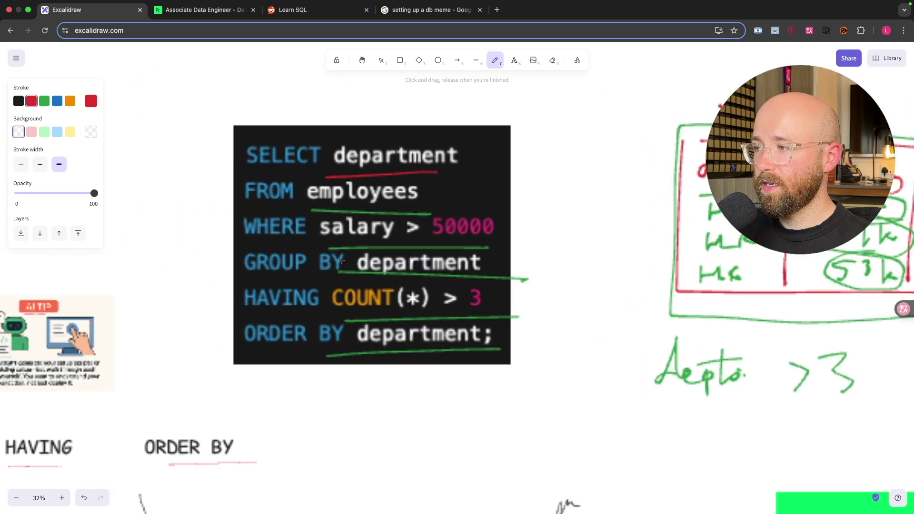
{"action": "scroll", "coordinate": [428, 229], "scroll_direction": "up", "scroll_amount": 2}
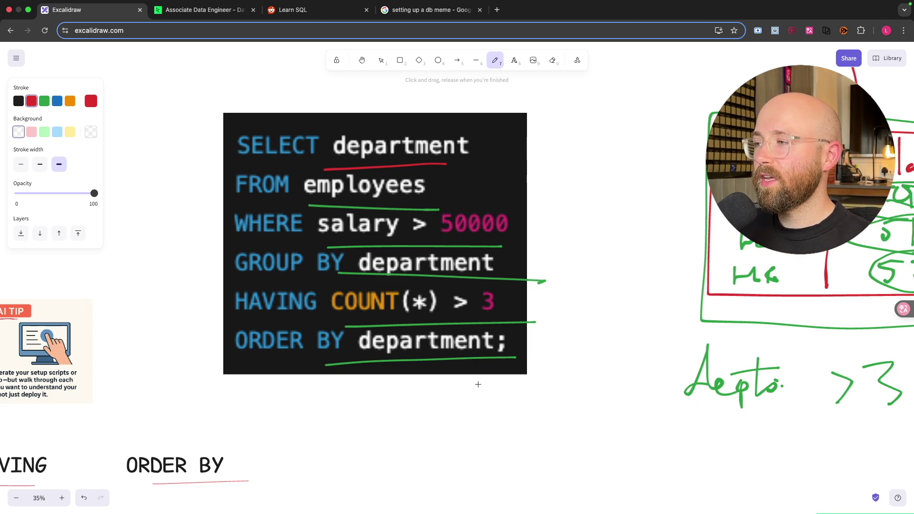
{"action": "scroll", "coordinate": [324, 278], "scroll_direction": "down", "scroll_amount": 10}
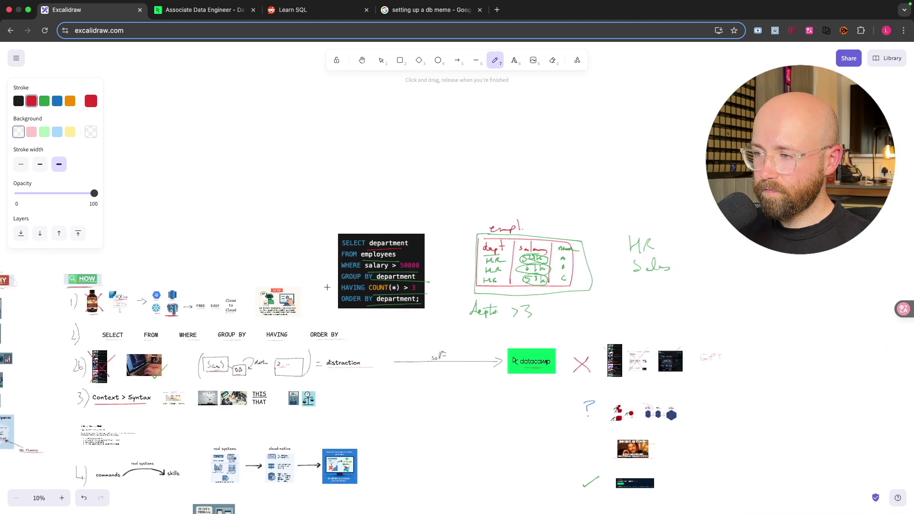
{"action": "scroll", "coordinate": [324, 277], "scroll_direction": "left", "scroll_amount": 5}
{"action": "scroll", "coordinate": [212, 405], "scroll_direction": "up", "scroll_amount": 10}
{"action": "scroll", "coordinate": [212, 404], "scroll_direction": "up", "scroll_amount": 10}
{"action": "scroll", "coordinate": [212, 404], "scroll_direction": "up", "scroll_amount": 5}
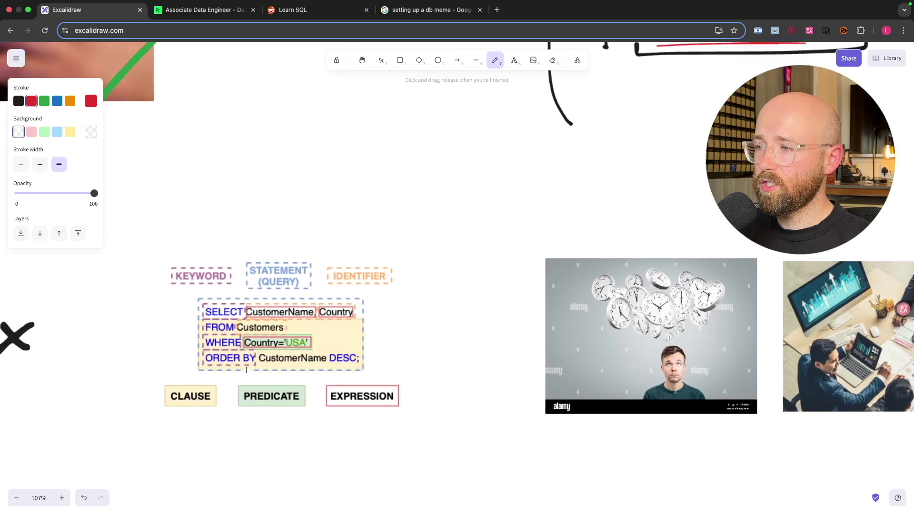
{"action": "scroll", "coordinate": [213, 404], "scroll_direction": "up", "scroll_amount": 3}
{"action": "scroll", "coordinate": [246, 368], "scroll_direction": "down", "scroll_amount": 1}
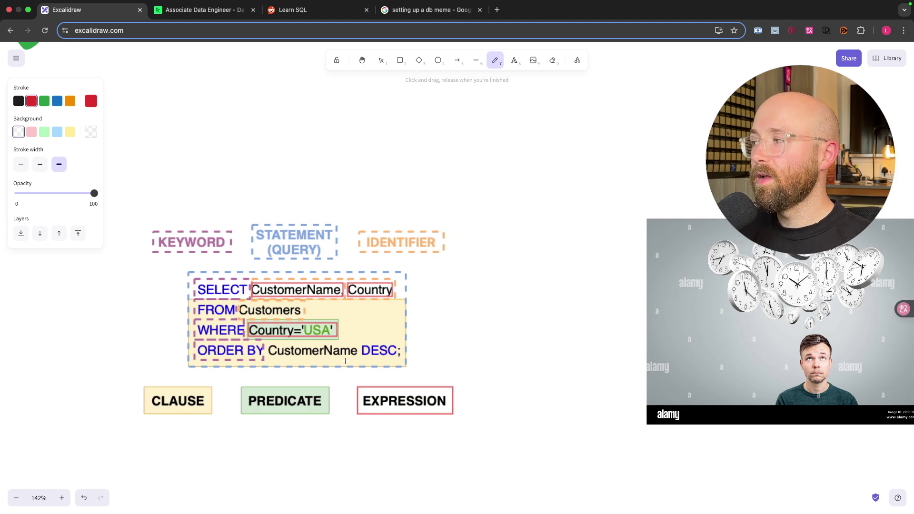
{"action": "scroll", "coordinate": [343, 362], "scroll_direction": "down", "scroll_amount": 3}
{"action": "scroll", "coordinate": [344, 362], "scroll_direction": "down", "scroll_amount": 3}
{"action": "scroll", "coordinate": [347, 362], "scroll_direction": "down", "scroll_amount": 2}
{"action": "scroll", "coordinate": [349, 362], "scroll_direction": "right", "scroll_amount": 2}
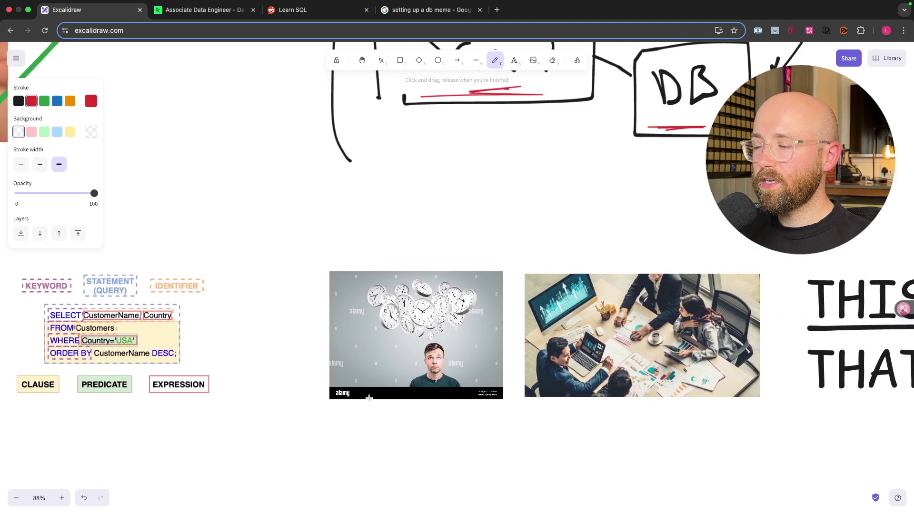
- Underline the clocks, meeting, robot and scales pictures in red and loop around THIS and THAT
{"action": "left_click_drag", "start_coordinate": [453, 415], "coordinate": [380, 414]}
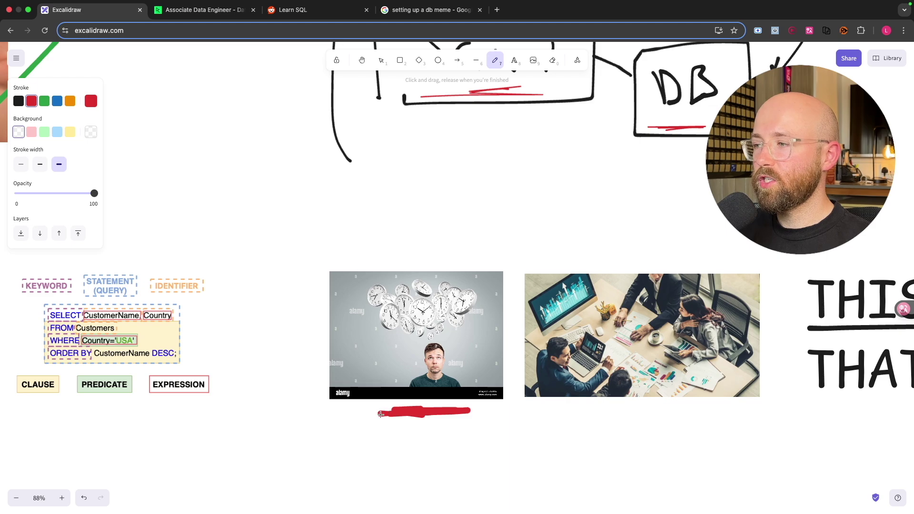
{"action": "scroll", "coordinate": [407, 414], "scroll_direction": "right", "scroll_amount": 3}
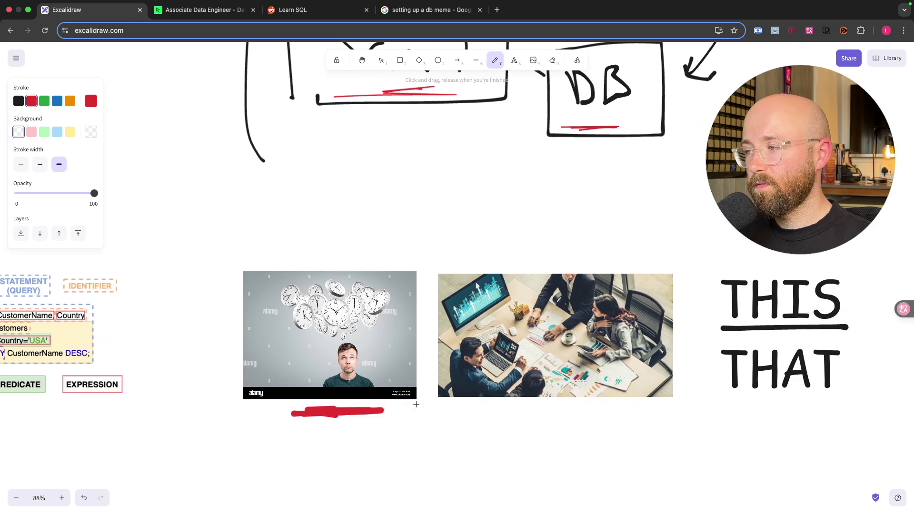
{"action": "left_click_drag", "start_coordinate": [498, 409], "coordinate": [547, 409]}
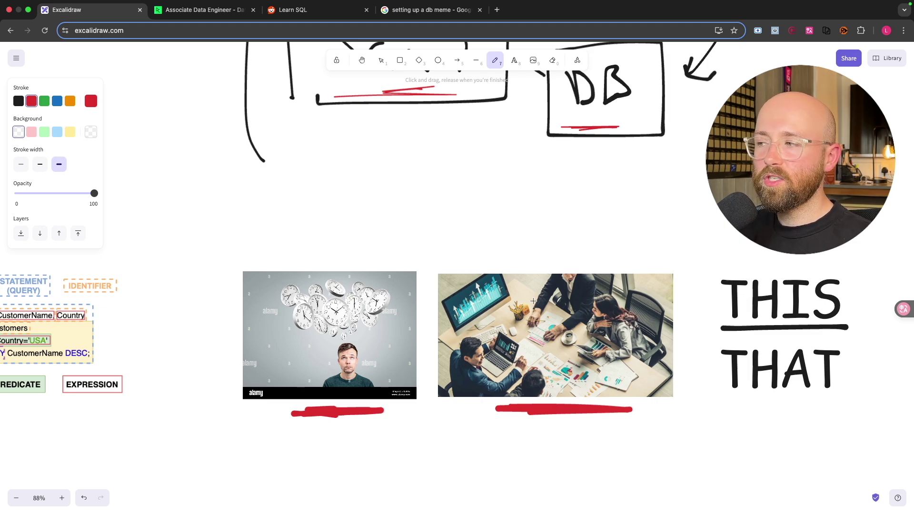
{"action": "scroll", "coordinate": [567, 324], "scroll_direction": "down", "scroll_amount": 4}
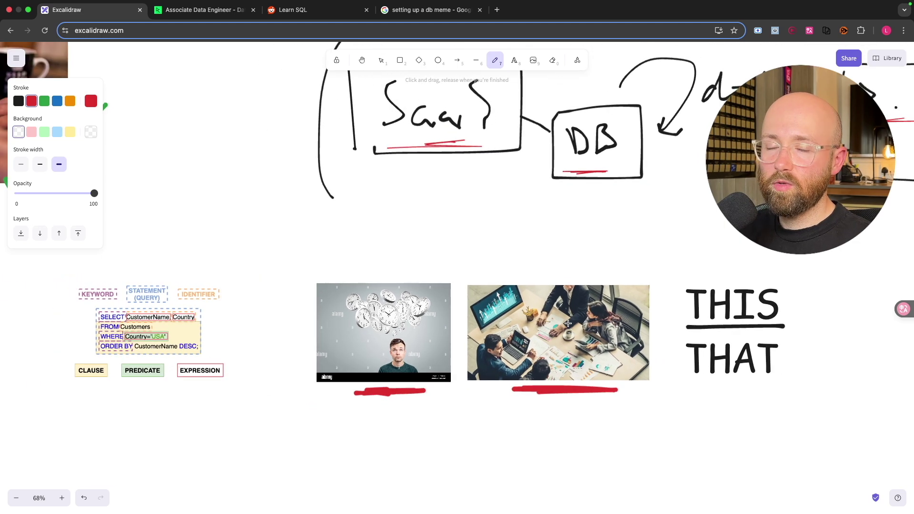
{"action": "scroll", "coordinate": [567, 323], "scroll_direction": "right", "scroll_amount": 6}
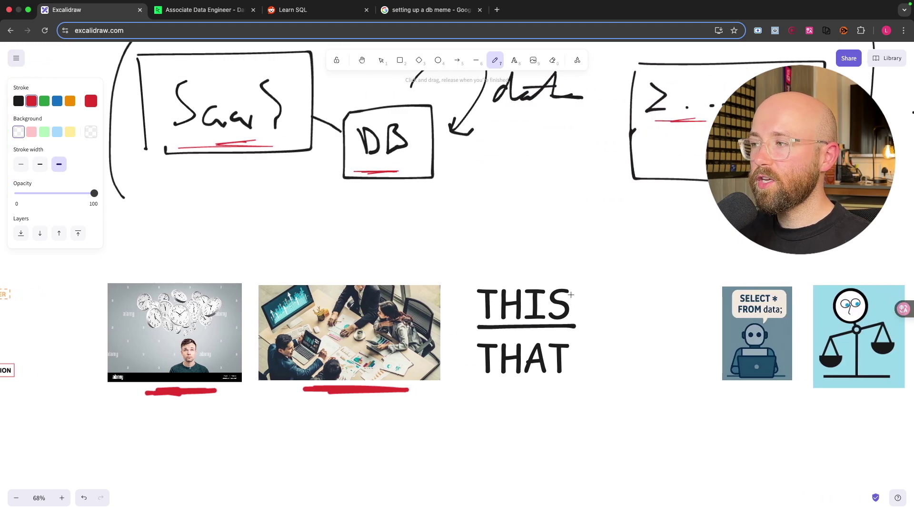
{"action": "left_click_drag", "start_coordinate": [535, 275], "coordinate": [534, 325]}
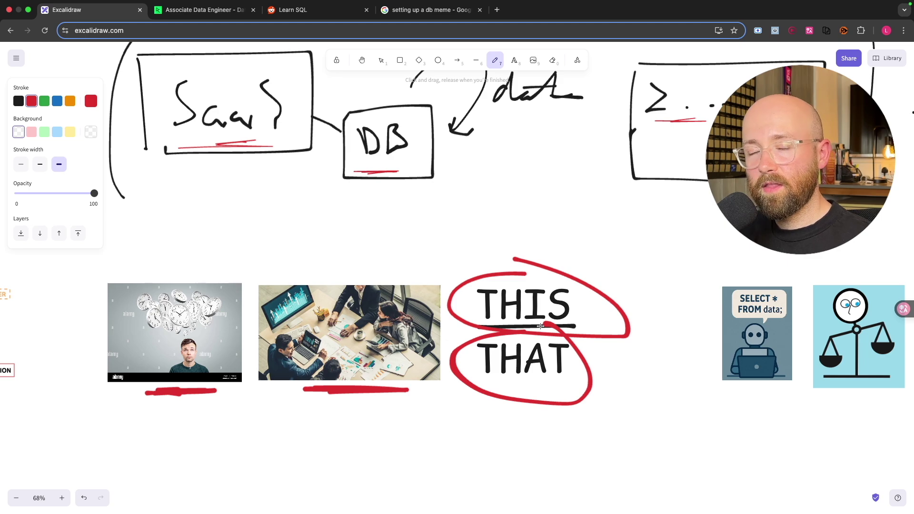
{"action": "scroll", "coordinate": [593, 330], "scroll_direction": "right", "scroll_amount": 6}
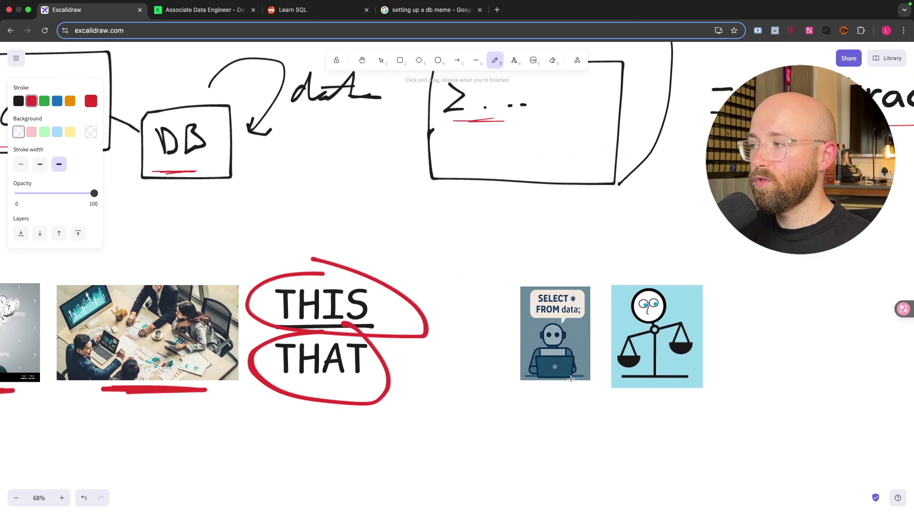
{"action": "left_click_drag", "start_coordinate": [532, 389], "coordinate": [532, 389]}
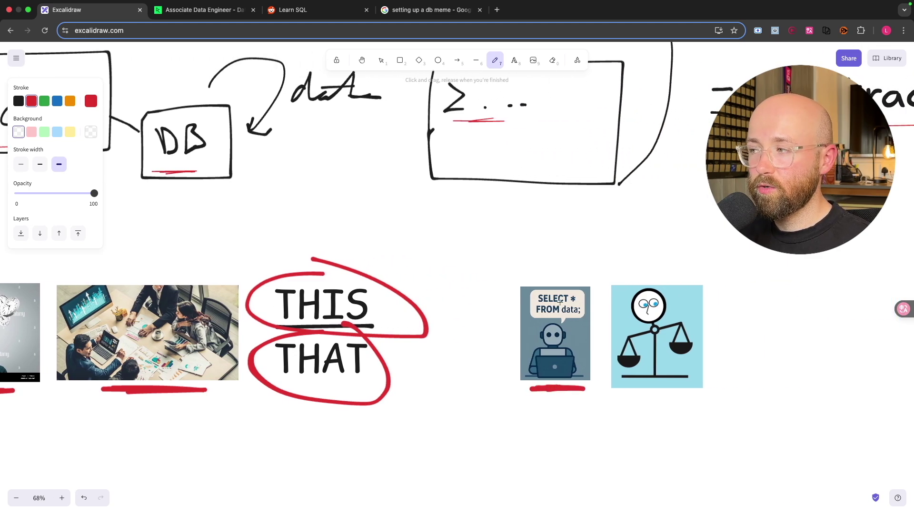
{"action": "left_click_drag", "start_coordinate": [608, 394], "coordinate": [694, 392]}
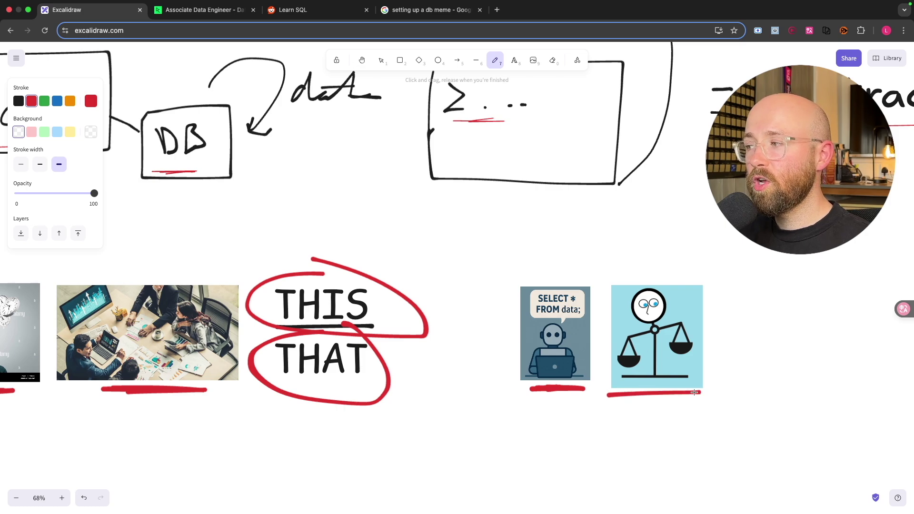
{"action": "scroll", "coordinate": [456, 378], "scroll_direction": "down", "scroll_amount": 5}
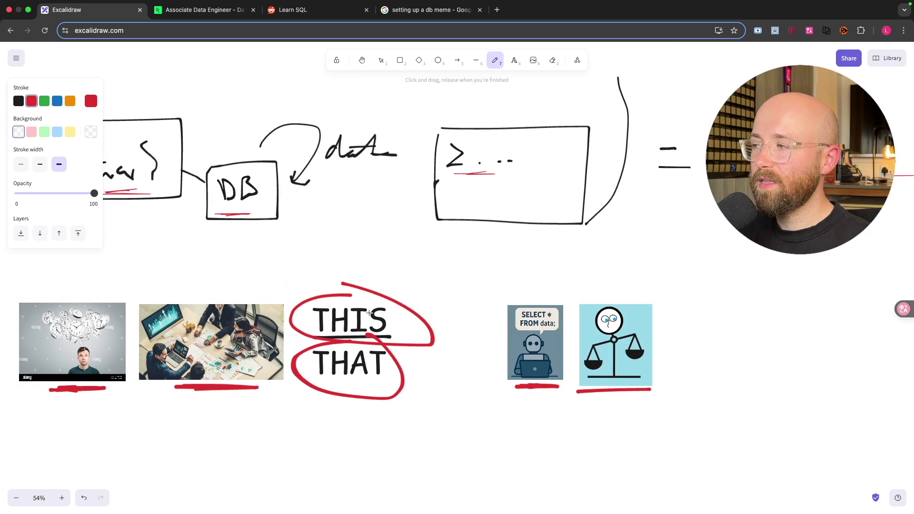
{"action": "scroll", "coordinate": [284, 305], "scroll_direction": "down", "scroll_amount": 5}
{"action": "scroll", "coordinate": [290, 307], "scroll_direction": "left", "scroll_amount": 5}
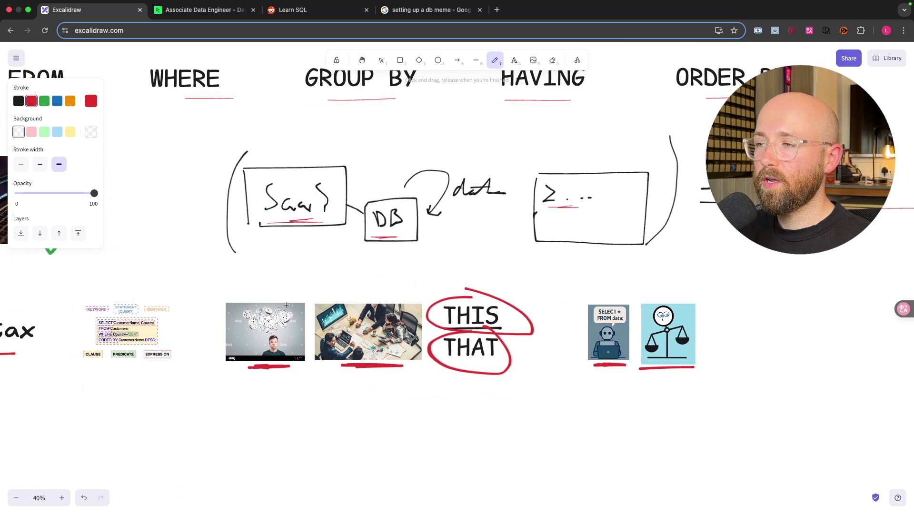
{"action": "scroll", "coordinate": [294, 308], "scroll_direction": "left", "scroll_amount": 5}
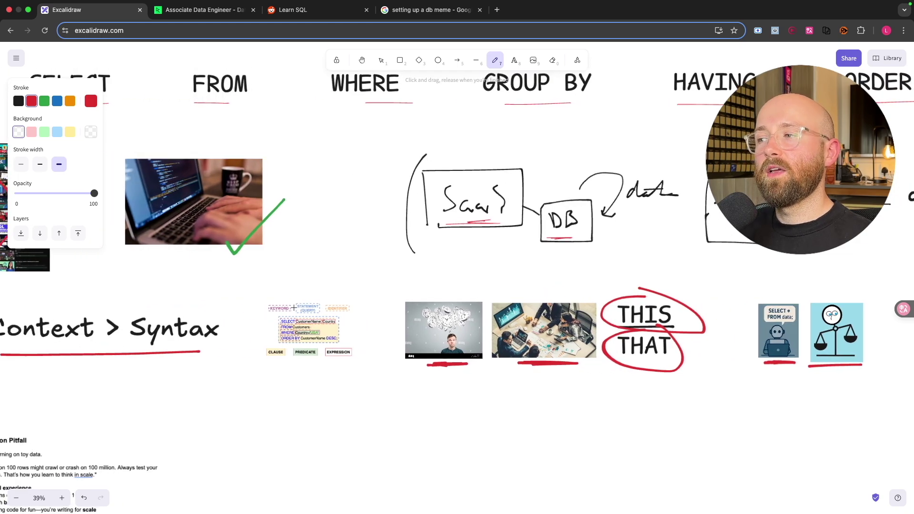
{"action": "scroll", "coordinate": [293, 318], "scroll_direction": "down", "scroll_amount": 1}
{"action": "scroll", "coordinate": [293, 318], "scroll_direction": "left", "scroll_amount": 5}
{"action": "scroll", "coordinate": [294, 318], "scroll_direction": "left", "scroll_amount": 3}
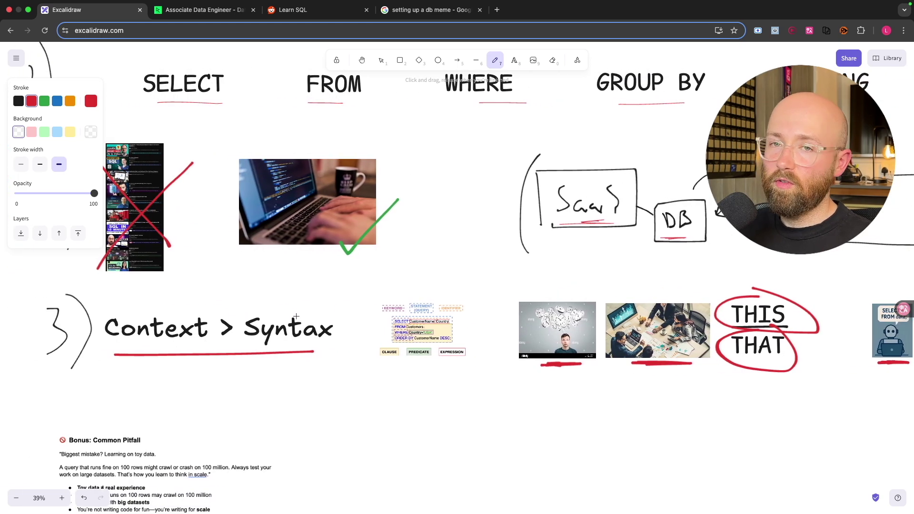
{"action": "scroll", "coordinate": [338, 300], "scroll_direction": "down", "scroll_amount": 4}
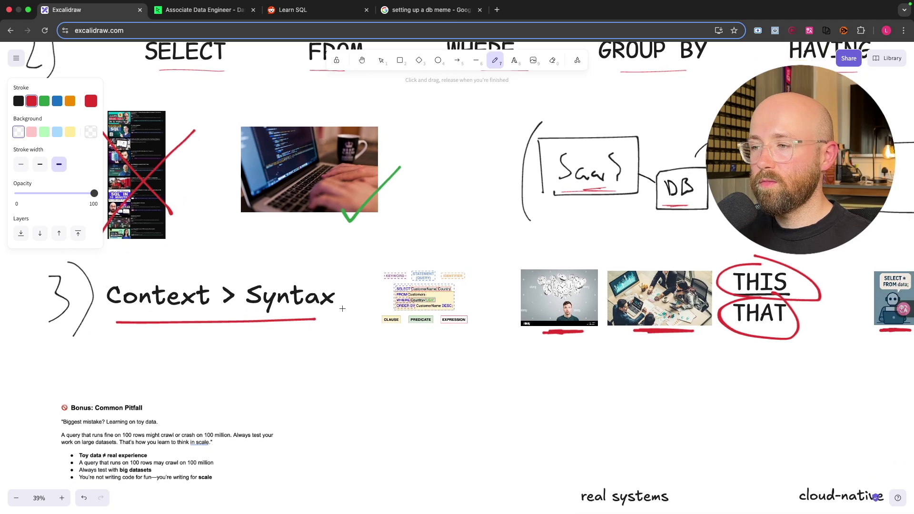
{"action": "scroll", "coordinate": [339, 300], "scroll_direction": "left", "scroll_amount": 5}
{"action": "scroll", "coordinate": [343, 304], "scroll_direction": "left", "scroll_amount": 5}
{"action": "scroll", "coordinate": [349, 308], "scroll_direction": "down", "scroll_amount": 3}
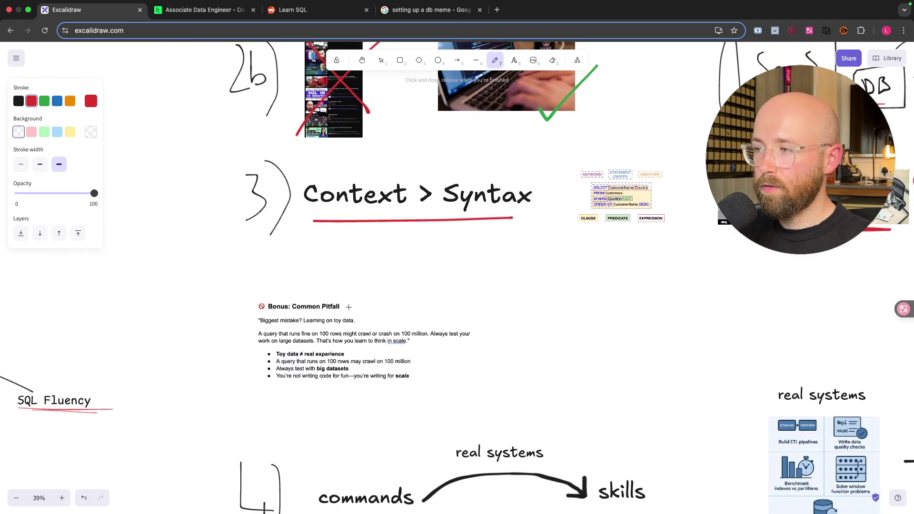
{"action": "scroll", "coordinate": [328, 307], "scroll_direction": "up", "scroll_amount": 5}
{"action": "scroll", "coordinate": [309, 308], "scroll_direction": "up", "scroll_amount": 5}
{"action": "scroll", "coordinate": [309, 309], "scroll_direction": "down", "scroll_amount": 1}
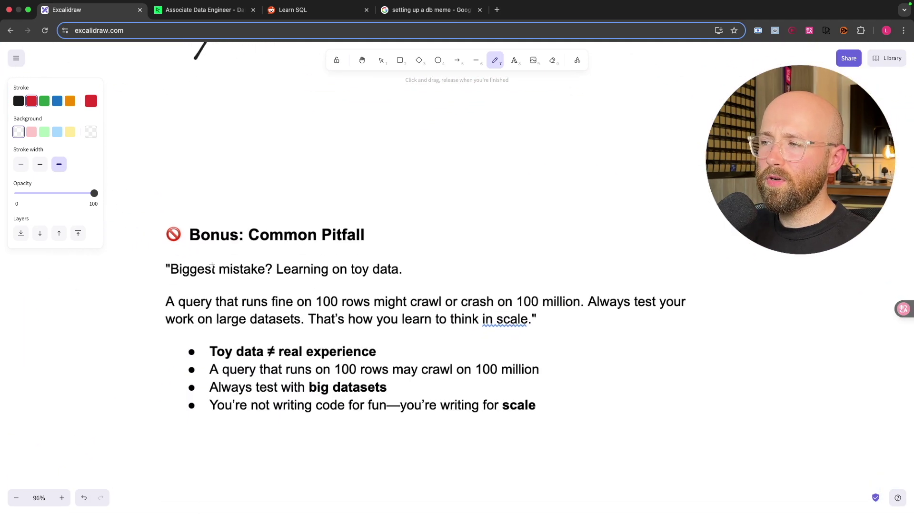
{"action": "left_click_drag", "start_coordinate": [176, 257], "coordinate": [434, 252]}
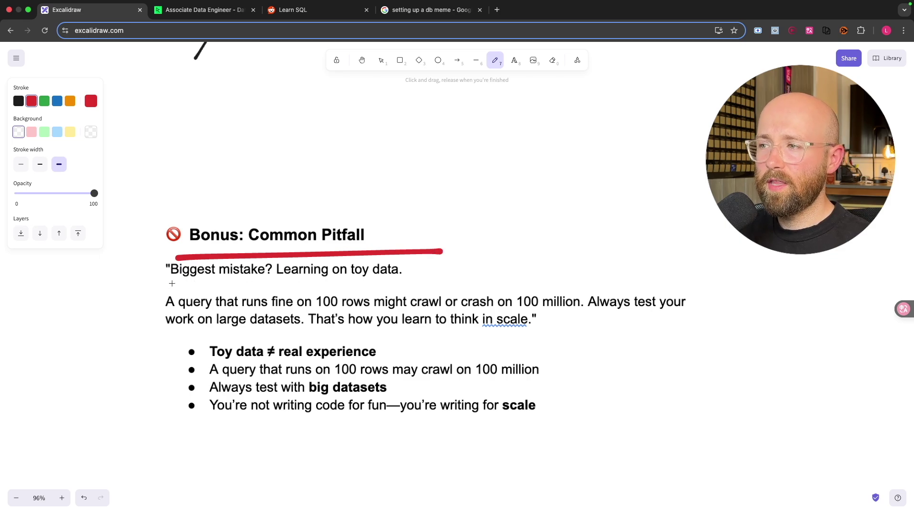
- Underline 'Biggest mistake?', 'toy data' and '100 million' in red
{"action": "left_click_drag", "start_coordinate": [171, 284], "coordinate": [267, 282]}
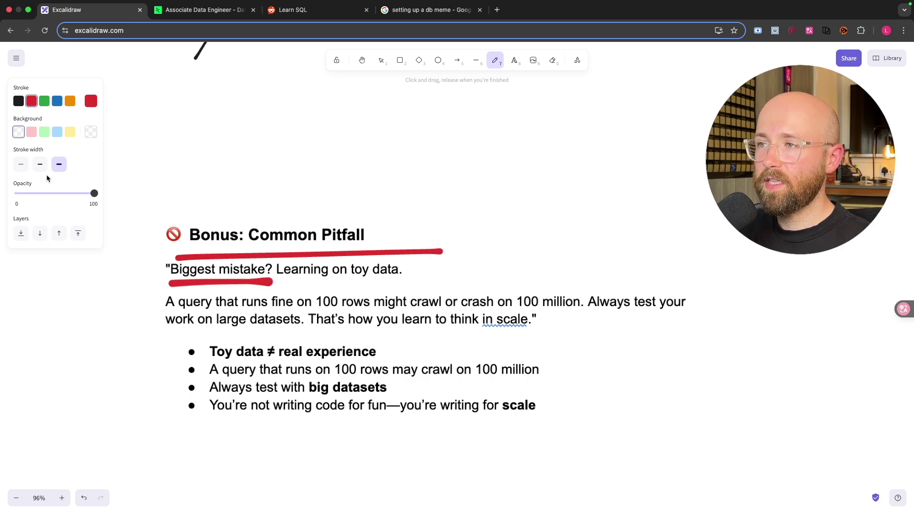
{"action": "left_click_drag", "start_coordinate": [356, 282], "coordinate": [407, 285]}
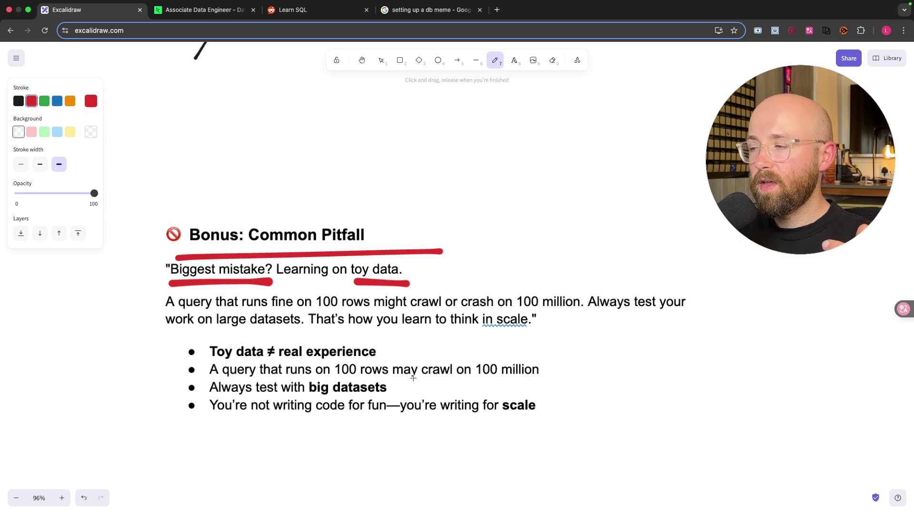
{"action": "left_click_drag", "start_coordinate": [478, 380], "coordinate": [556, 383]}
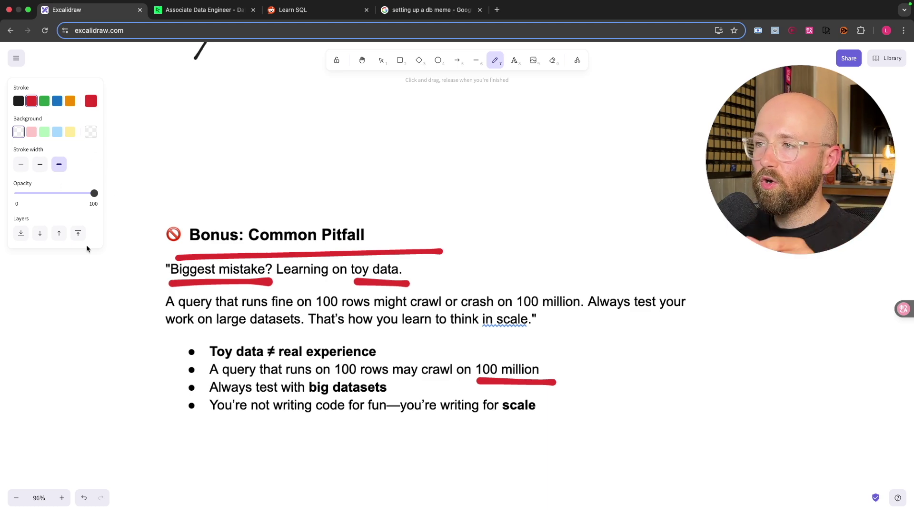
- Set a medium stroke width, then underline 'big datasets' and the last bullet's scale line
{"action": "left_click", "coordinate": [39, 165]}
{"action": "left_click_drag", "start_coordinate": [309, 397], "coordinate": [411, 398]}
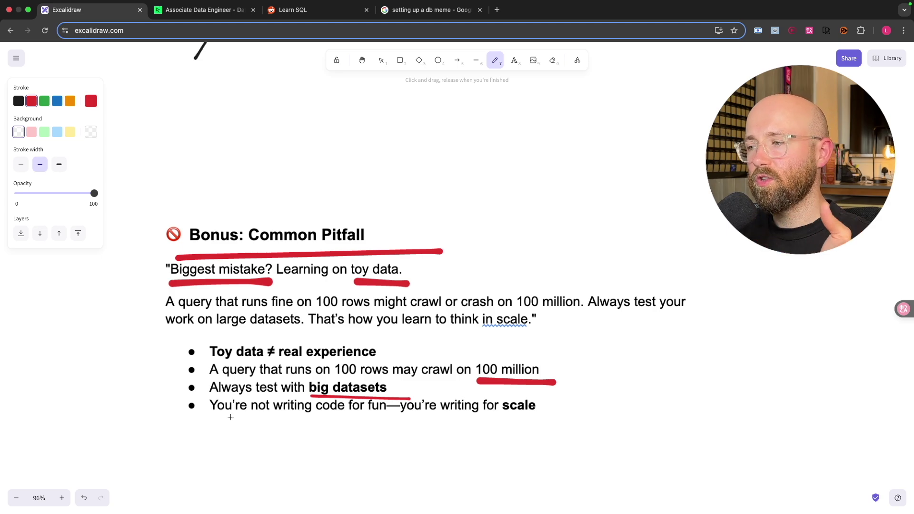
{"action": "left_click_drag", "start_coordinate": [227, 419], "coordinate": [539, 415]}
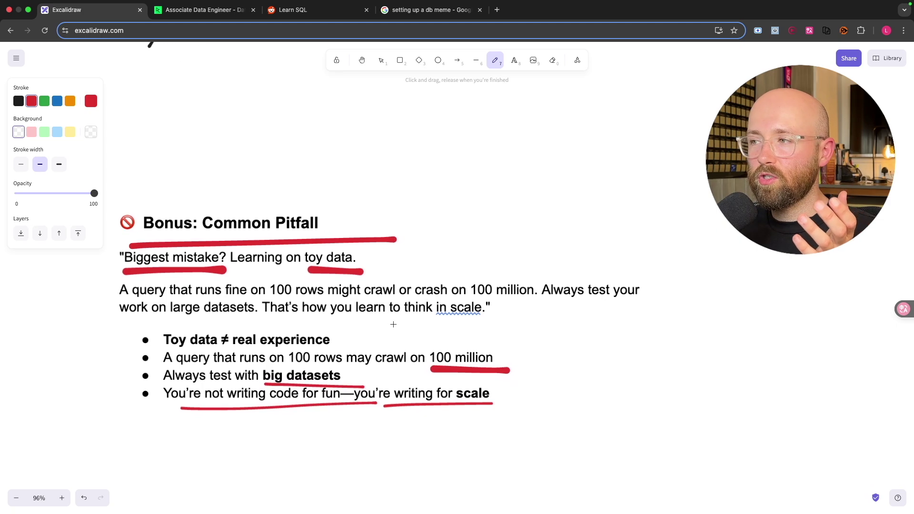
{"action": "scroll", "coordinate": [401, 293], "scroll_direction": "down", "scroll_amount": 2}
{"action": "scroll", "coordinate": [402, 323], "scroll_direction": "down", "scroll_amount": 1}
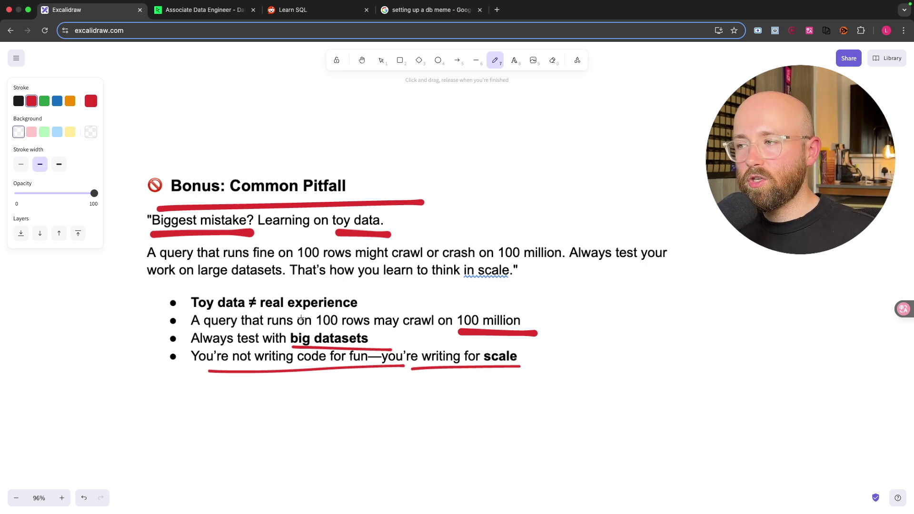
{"action": "left_click_drag", "start_coordinate": [258, 311], "coordinate": [342, 309]}
{"action": "scroll", "coordinate": [343, 308], "scroll_direction": "down", "scroll_amount": 10}
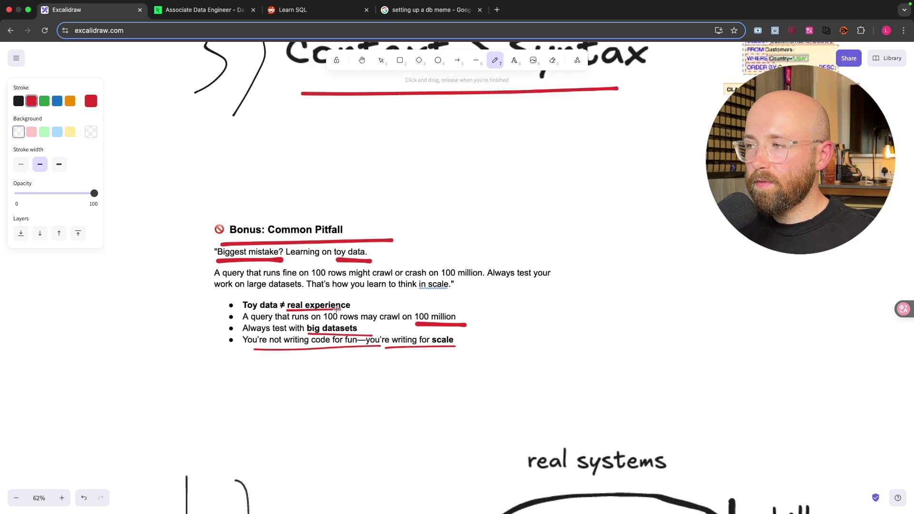
{"action": "scroll", "coordinate": [429, 251], "scroll_direction": "down", "scroll_amount": 10}
{"action": "scroll", "coordinate": [463, 241], "scroll_direction": "up", "scroll_amount": 8}
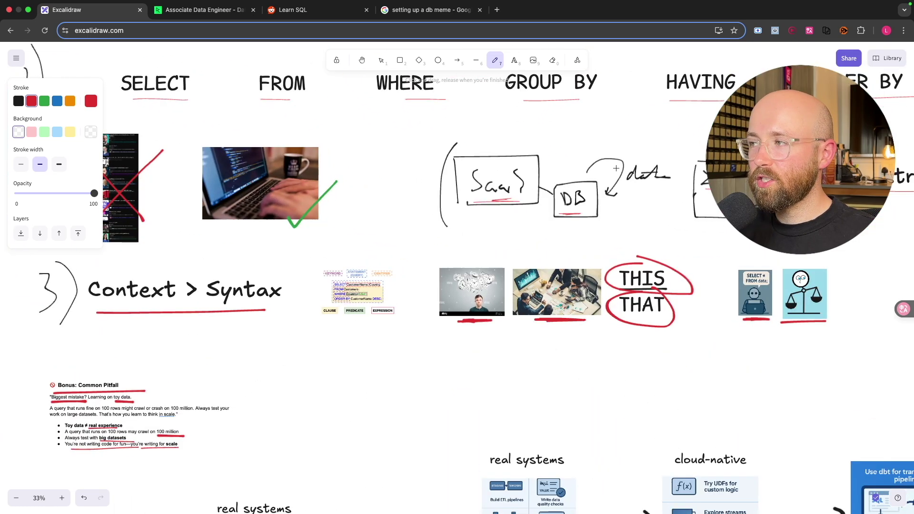
{"action": "scroll", "coordinate": [535, 223], "scroll_direction": "up", "scroll_amount": 2}
{"action": "scroll", "coordinate": [535, 222], "scroll_direction": "down", "scroll_amount": 8}
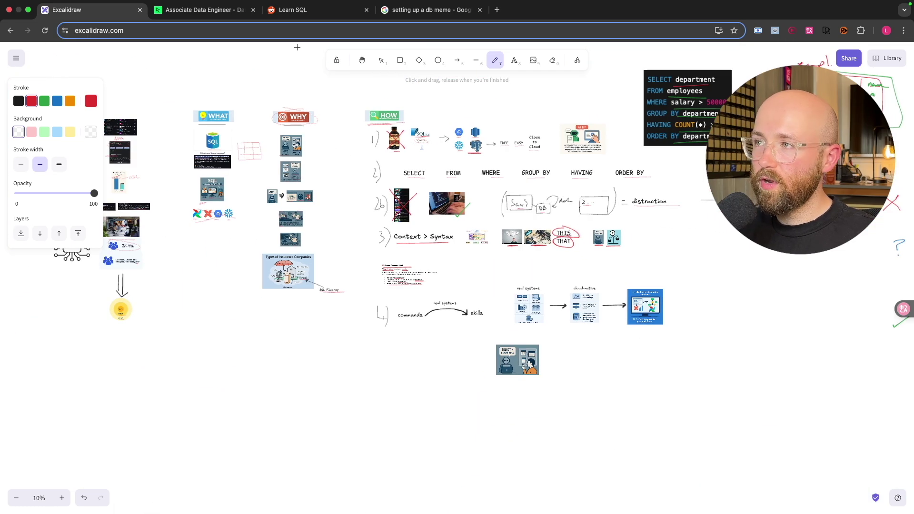
{"action": "left_click", "coordinate": [204, 9]}
{"action": "scroll", "coordinate": [513, 396], "scroll_direction": "down", "scroll_amount": 10}
{"action": "scroll", "coordinate": [514, 397], "scroll_direction": "down", "scroll_amount": 5}
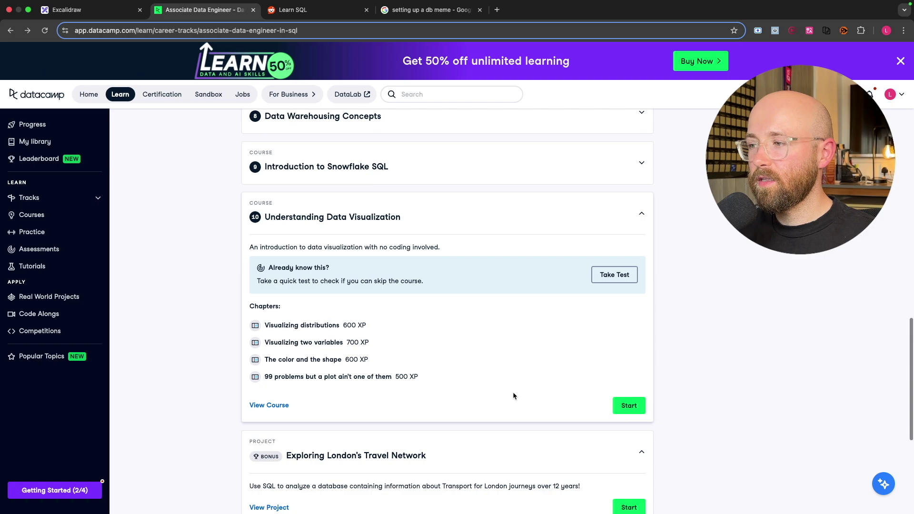
{"action": "scroll", "coordinate": [514, 395], "scroll_direction": "down", "scroll_amount": 4}
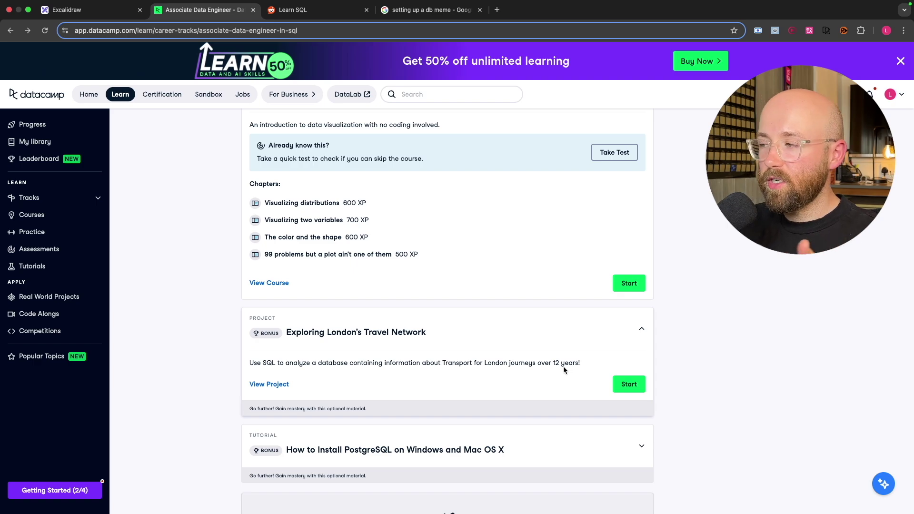
{"action": "left_click", "coordinate": [79, 10]}
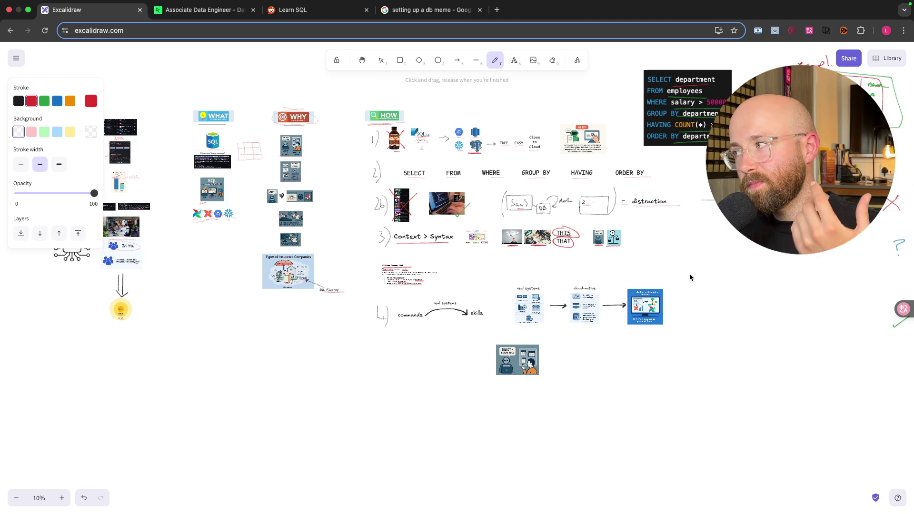
{"action": "scroll", "coordinate": [483, 313], "scroll_direction": "up", "scroll_amount": 8}
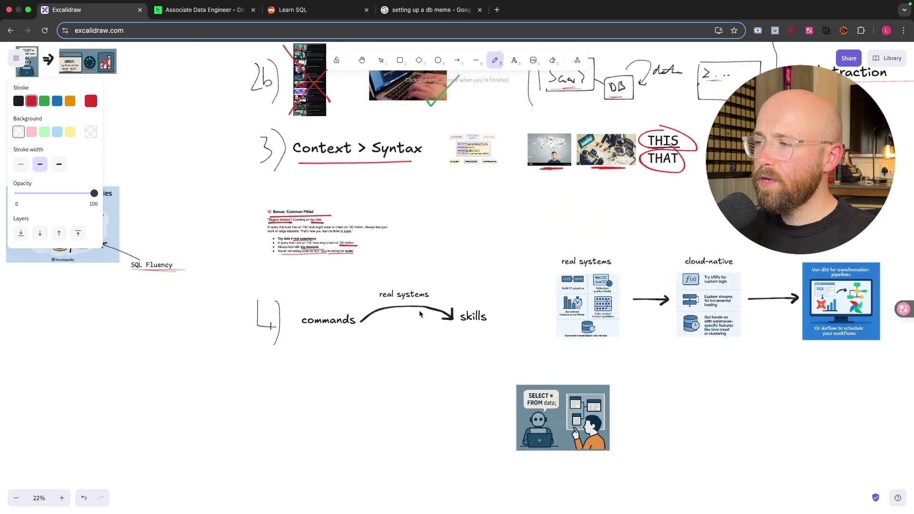
{"action": "scroll", "coordinate": [383, 308], "scroll_direction": "down", "scroll_amount": 3}
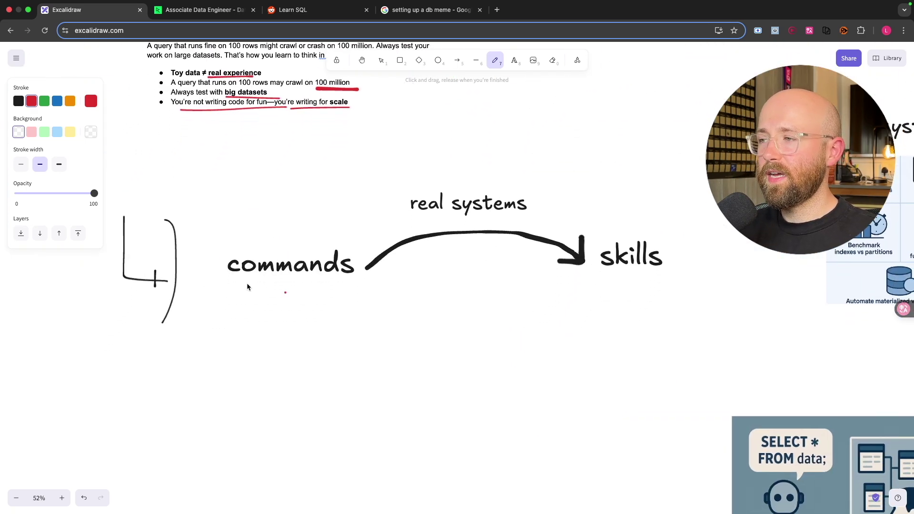
- Underline 'commands' and 'real systems' above the arrow in red
{"action": "left_click_drag", "start_coordinate": [239, 284], "coordinate": [352, 285]}
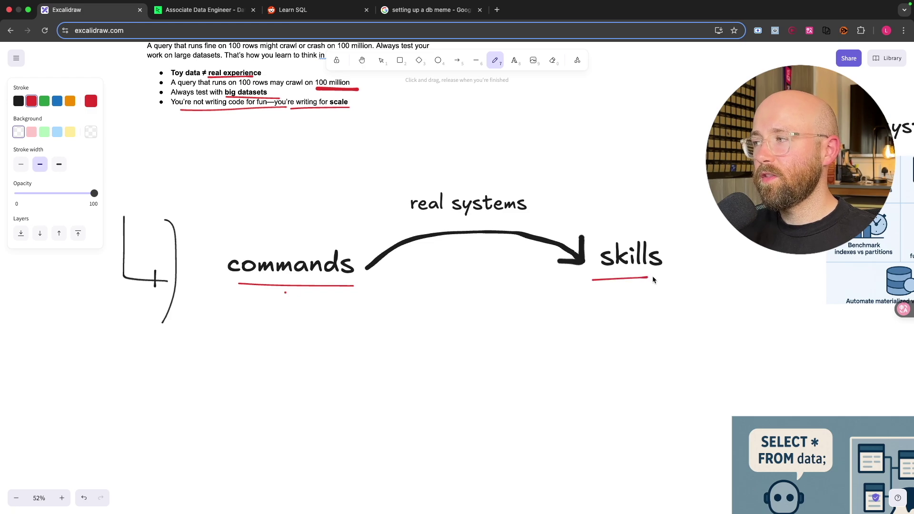
{"action": "scroll", "coordinate": [658, 281], "scroll_direction": "down", "scroll_amount": 8}
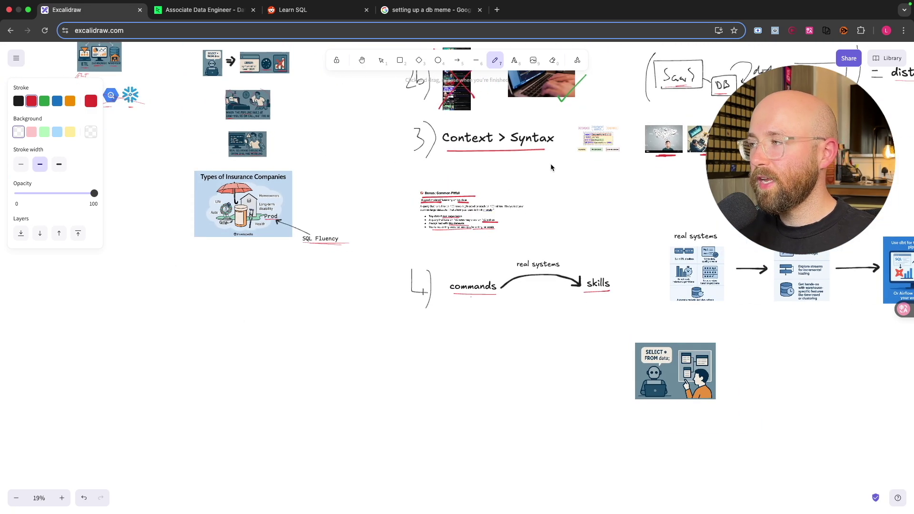
{"action": "scroll", "coordinate": [551, 164], "scroll_direction": "down", "scroll_amount": 1}
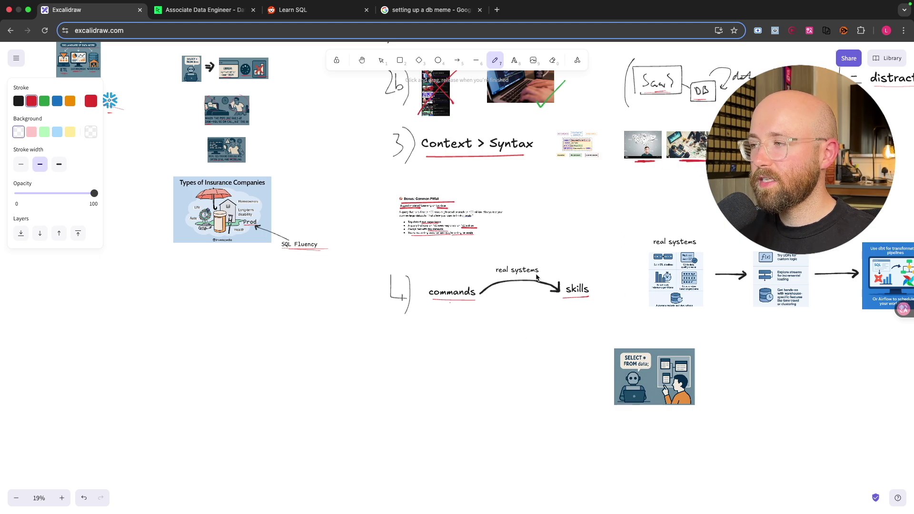
{"action": "scroll", "coordinate": [537, 286], "scroll_direction": "up", "scroll_amount": 4}
{"action": "scroll", "coordinate": [534, 284], "scroll_direction": "up", "scroll_amount": 4}
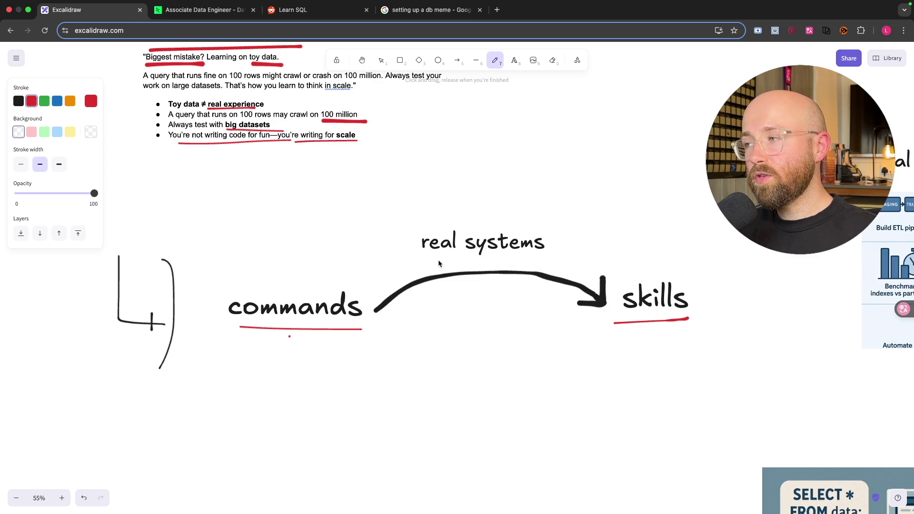
{"action": "left_click_drag", "start_coordinate": [442, 263], "coordinate": [547, 263]}
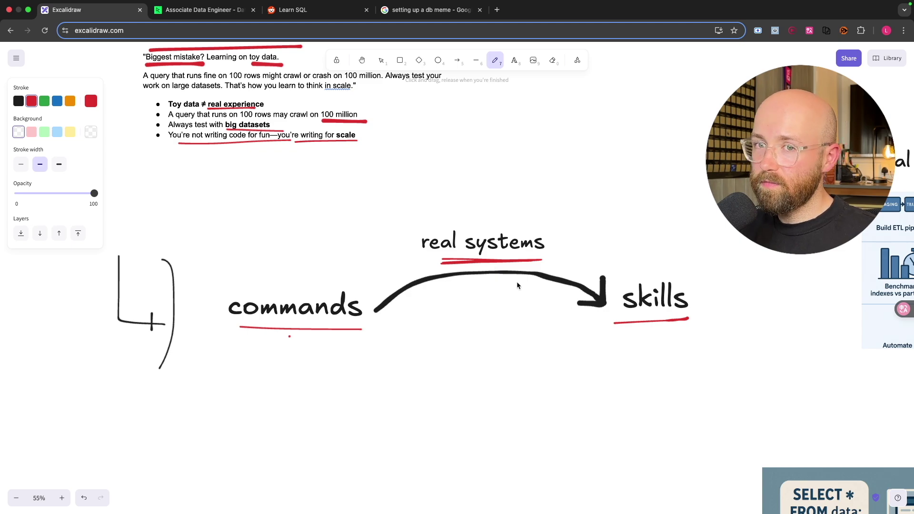
{"action": "scroll", "coordinate": [605, 289], "scroll_direction": "right", "scroll_amount": 3}
- Underline the real-systems heading and its five items, ETL pipelines through materialized view refresh, and loop '2)'
{"action": "left_click_drag", "start_coordinate": [532, 187], "coordinate": [655, 186]}
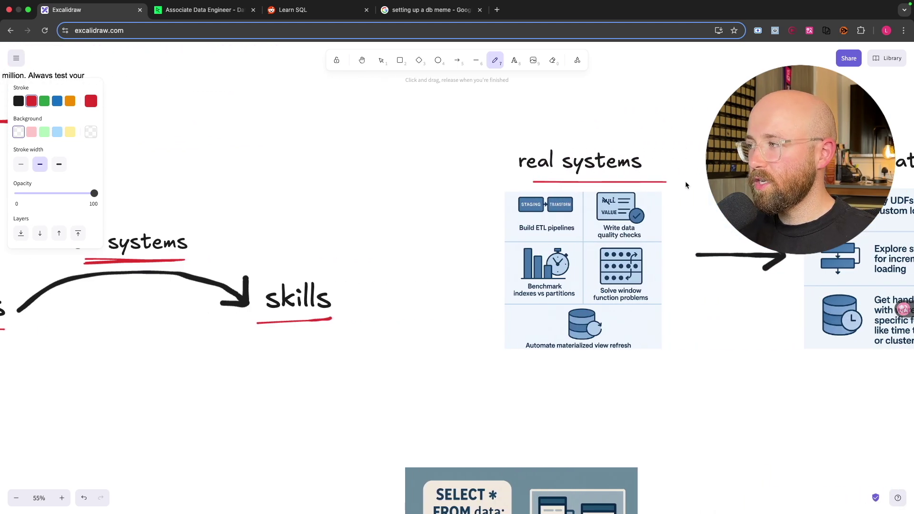
{"action": "scroll", "coordinate": [593, 250], "scroll_direction": "down", "scroll_amount": 2}
{"action": "scroll", "coordinate": [544, 218], "scroll_direction": "up", "scroll_amount": 4}
{"action": "scroll", "coordinate": [436, 185], "scroll_direction": "up", "scroll_amount": 2}
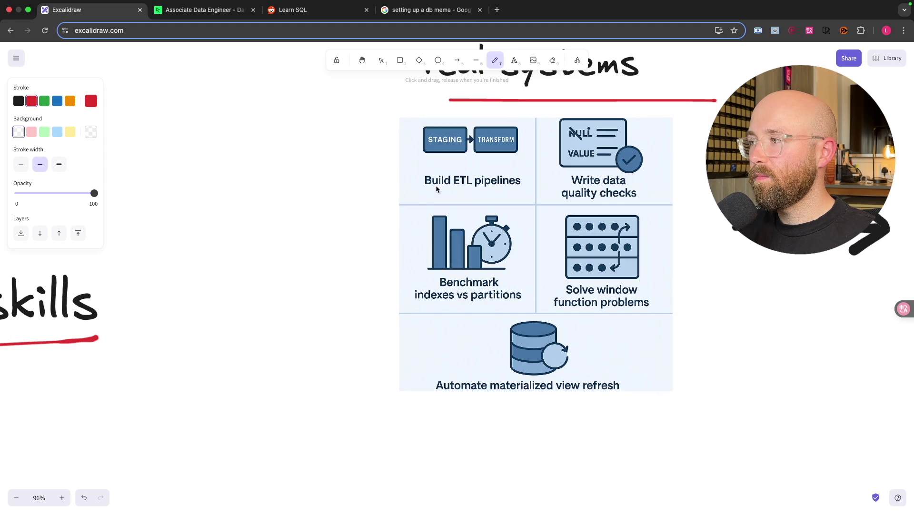
{"action": "left_click_drag", "start_coordinate": [434, 189], "coordinate": [515, 193]}
{"action": "scroll", "coordinate": [520, 212], "scroll_direction": "right", "scroll_amount": 3}
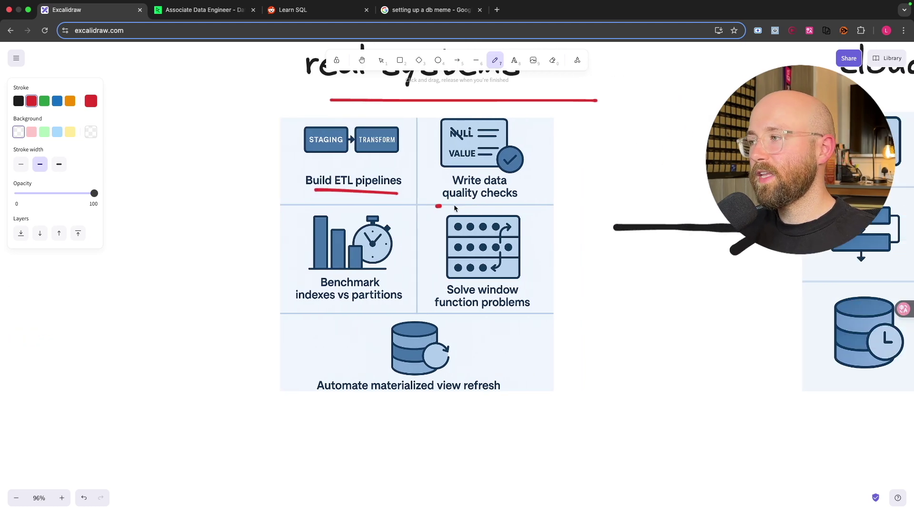
{"action": "left_click_drag", "start_coordinate": [437, 206], "coordinate": [536, 207]}
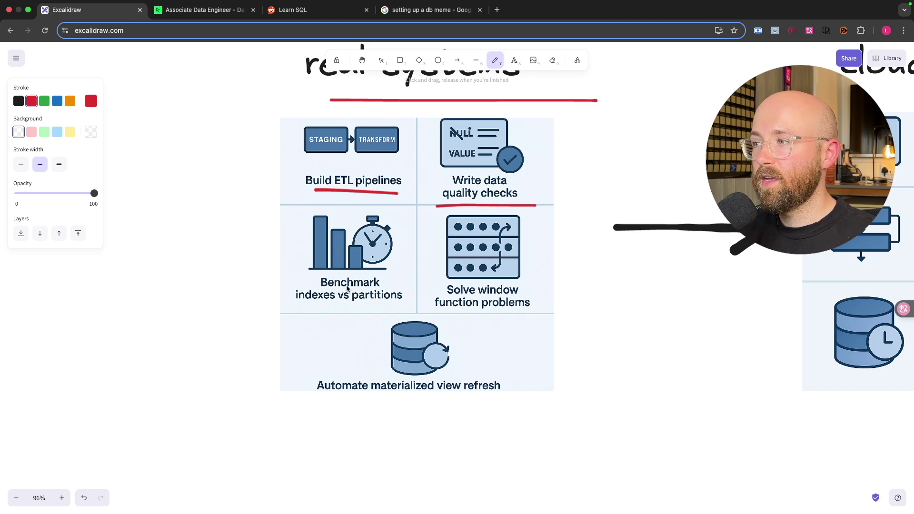
{"action": "left_click_drag", "start_coordinate": [304, 310], "coordinate": [406, 312]}
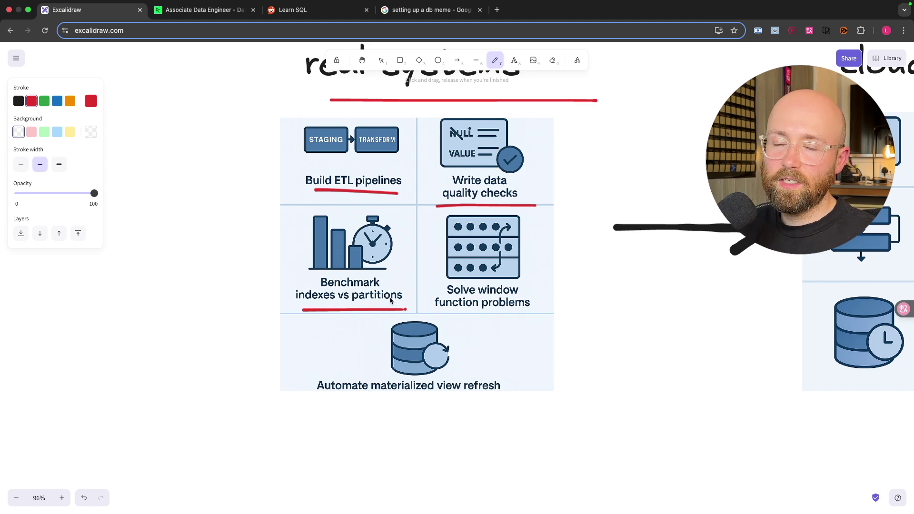
{"action": "left_click_drag", "start_coordinate": [435, 319], "coordinate": [517, 316]}
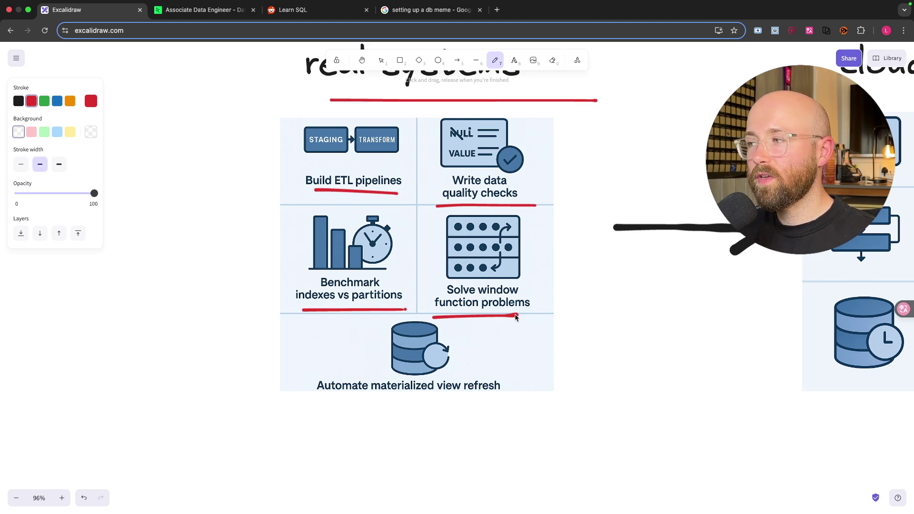
{"action": "left_click_drag", "start_coordinate": [321, 402], "coordinate": [474, 404]}
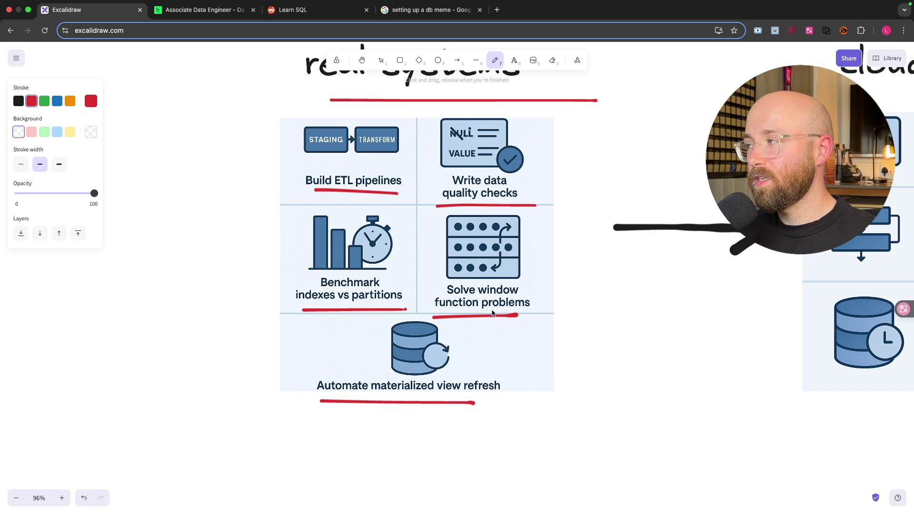
{"action": "scroll", "coordinate": [493, 313], "scroll_direction": "down", "scroll_amount": 5}
{"action": "scroll", "coordinate": [493, 313], "scroll_direction": "down", "scroll_amount": 3}
{"action": "scroll", "coordinate": [382, 246], "scroll_direction": "down", "scroll_amount": 5}
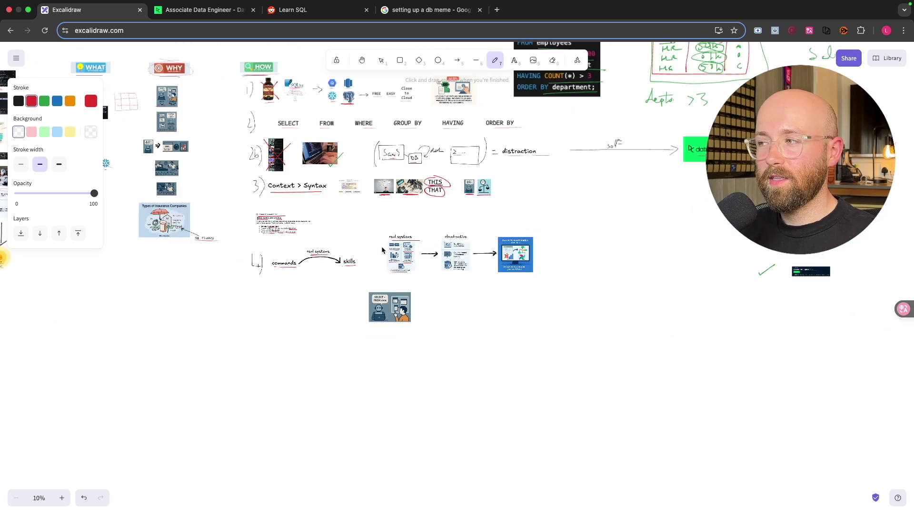
{"action": "scroll", "coordinate": [382, 247], "scroll_direction": "up", "scroll_amount": 5}
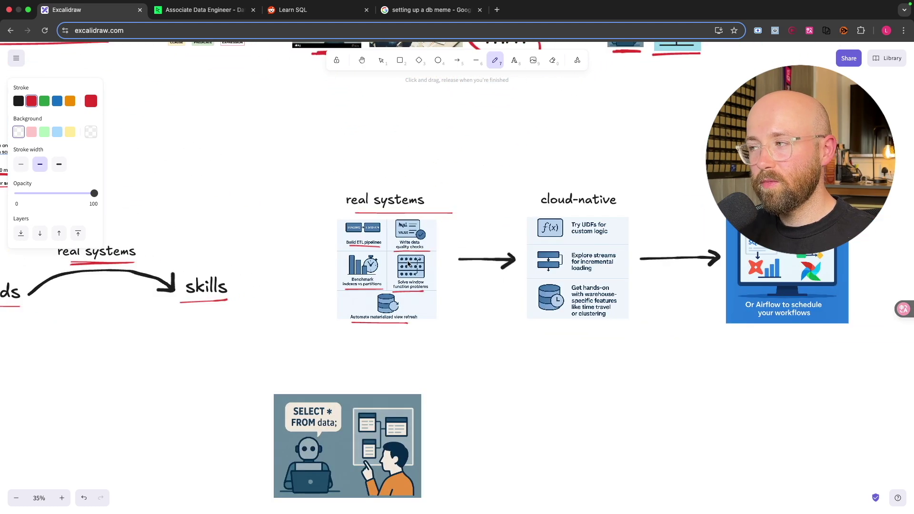
{"action": "scroll", "coordinate": [366, 251], "scroll_direction": "down", "scroll_amount": 5}
{"action": "scroll", "coordinate": [366, 248], "scroll_direction": "up", "scroll_amount": 2}
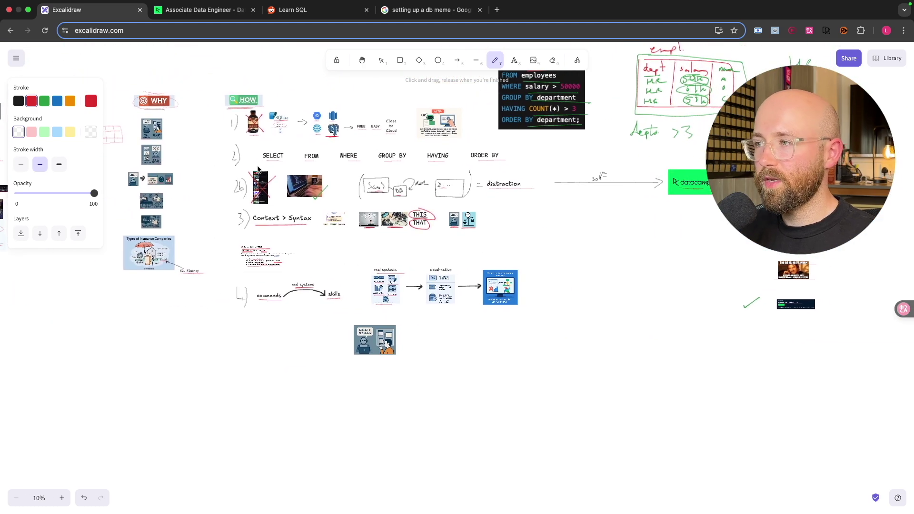
{"action": "left_click_drag", "start_coordinate": [241, 146], "coordinate": [232, 172]}
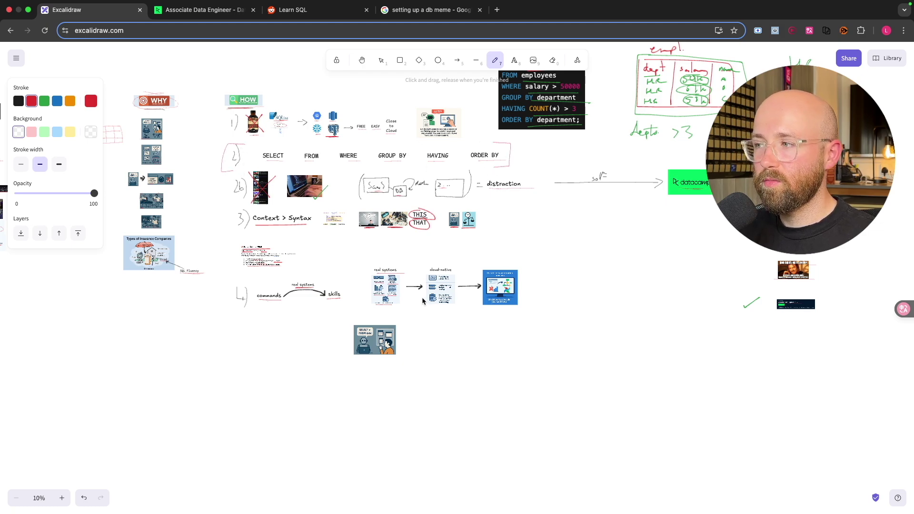
{"action": "scroll", "coordinate": [372, 288], "scroll_direction": "right", "scroll_amount": 2}
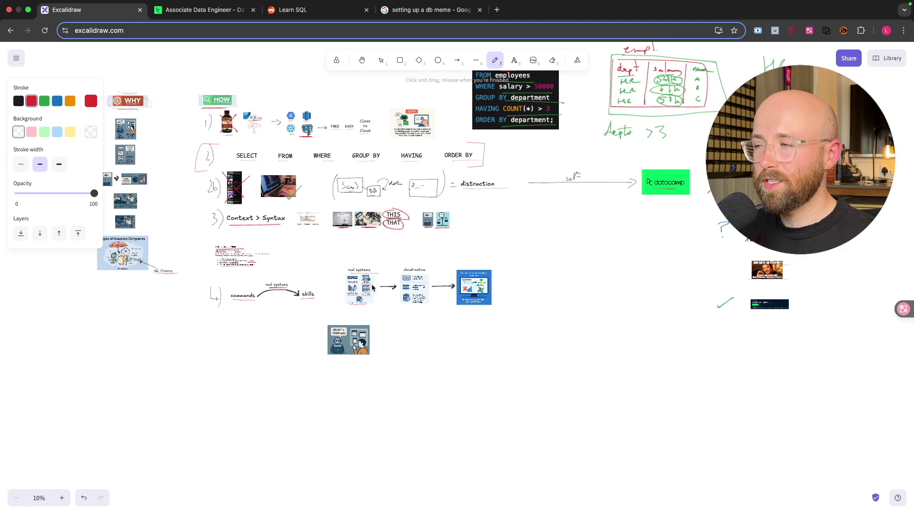
{"action": "scroll", "coordinate": [373, 287], "scroll_direction": "up", "scroll_amount": 8}
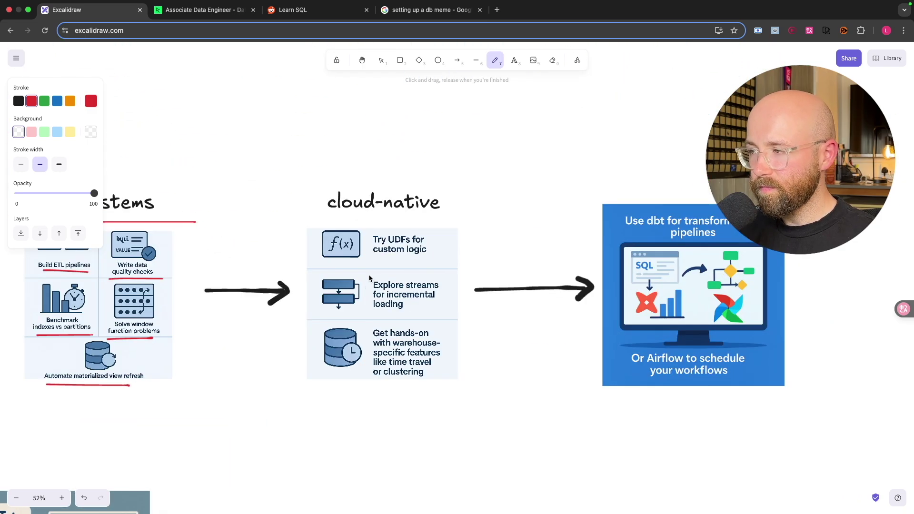
- Underline the cloud-native heading, 'custom logic', 'loading' and 'or clustering' in red
{"action": "left_click_drag", "start_coordinate": [332, 217], "coordinate": [433, 214]}
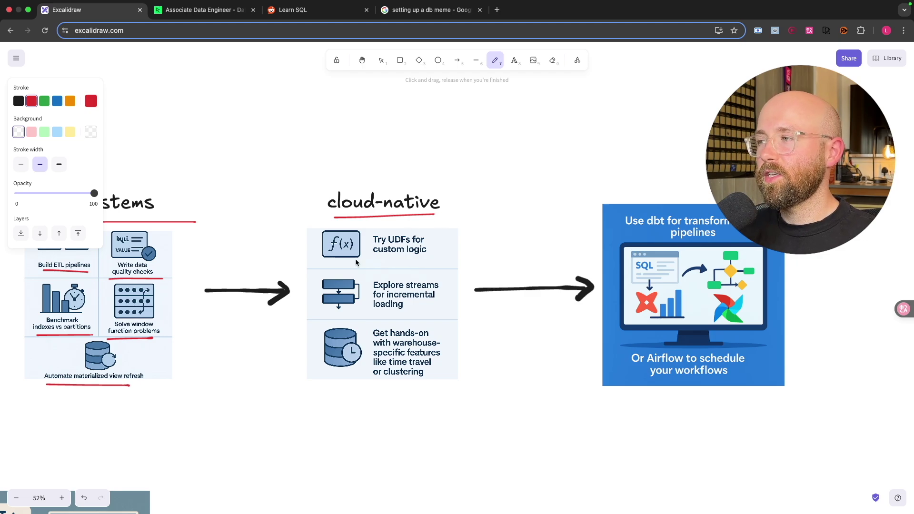
{"action": "left_click_drag", "start_coordinate": [363, 262], "coordinate": [414, 261]}
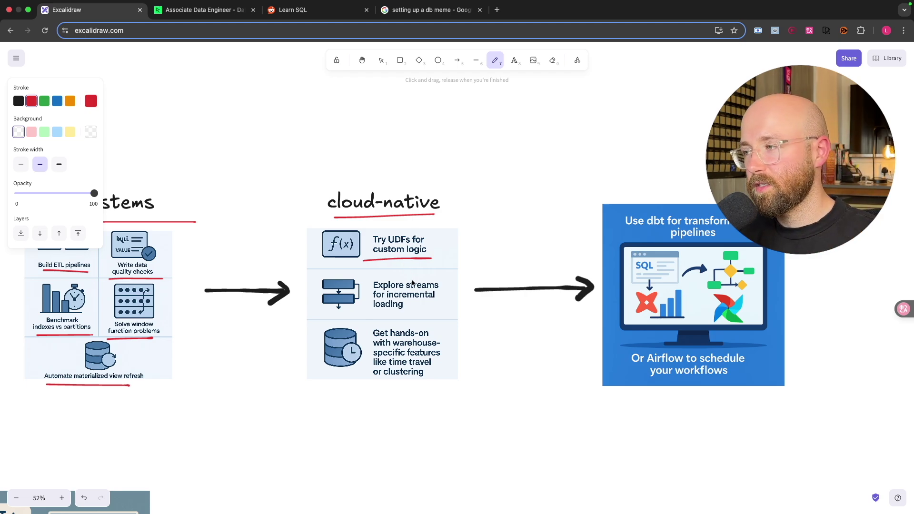
{"action": "left_click_drag", "start_coordinate": [373, 318], "coordinate": [433, 316]}
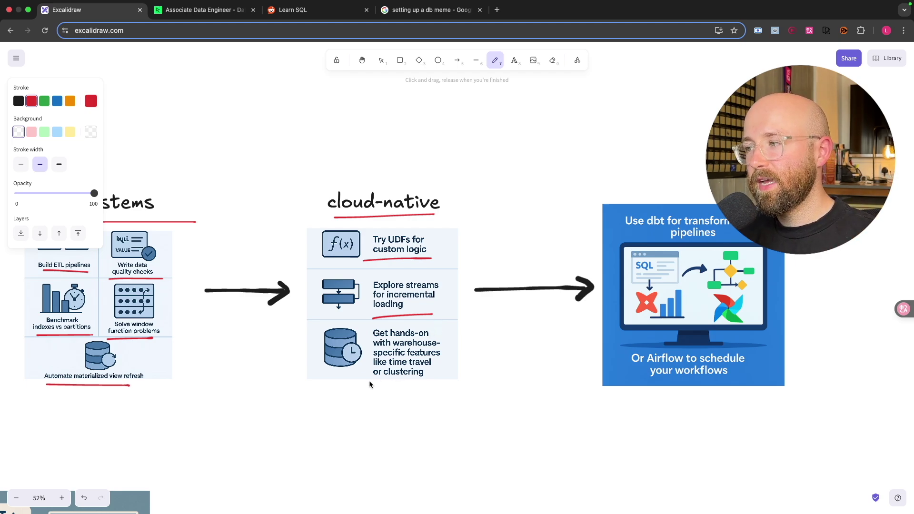
{"action": "left_click_drag", "start_coordinate": [370, 384], "coordinate": [445, 379]}
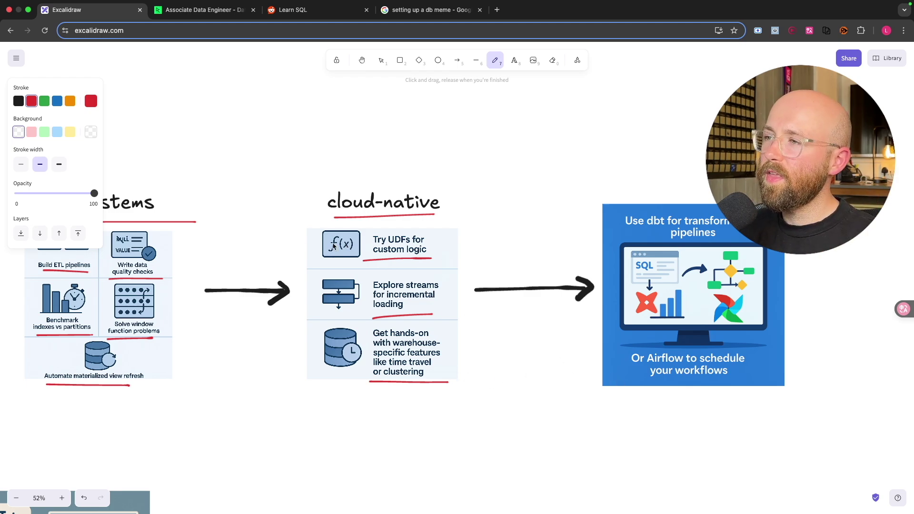
{"action": "scroll", "coordinate": [444, 331], "scroll_direction": "right", "scroll_amount": 5}
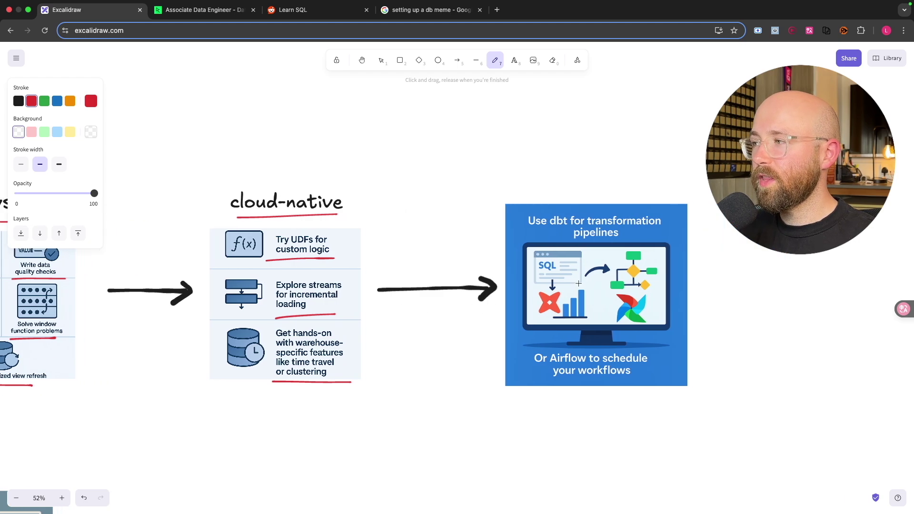
- Draw red brackets around the dbt transformation-pipelines caption and the Airflow scheduling caption
{"action": "left_click_drag", "start_coordinate": [532, 207], "coordinate": [530, 238]}
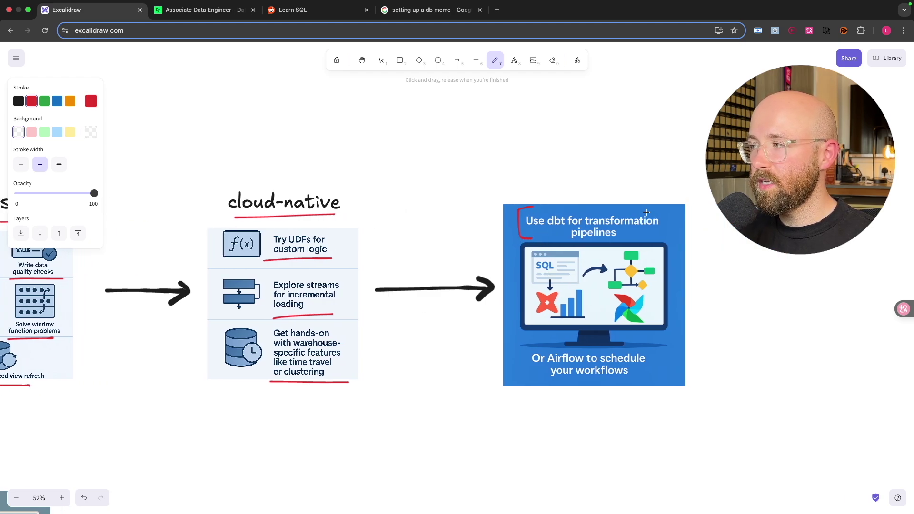
{"action": "left_click_drag", "start_coordinate": [646, 213], "coordinate": [668, 220]}
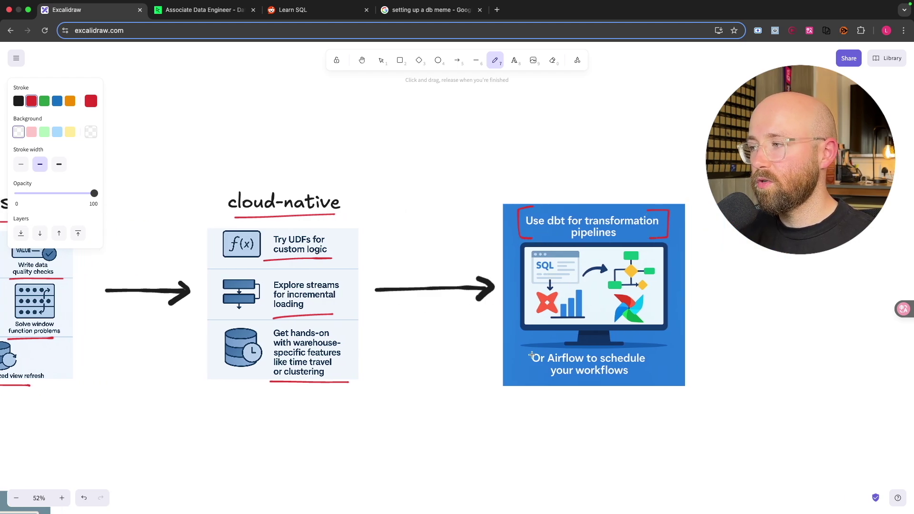
{"action": "left_click_drag", "start_coordinate": [539, 349], "coordinate": [536, 379]}
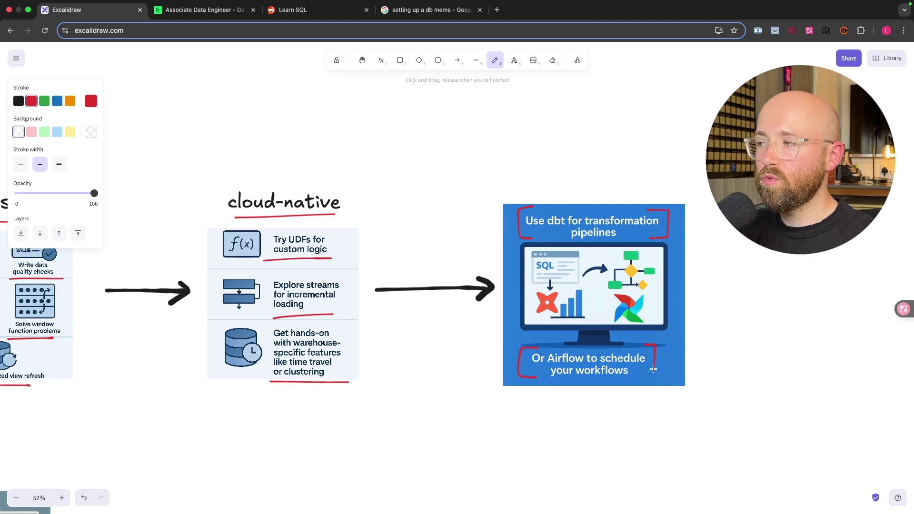
{"action": "scroll", "coordinate": [639, 372], "scroll_direction": "down", "scroll_amount": 5}
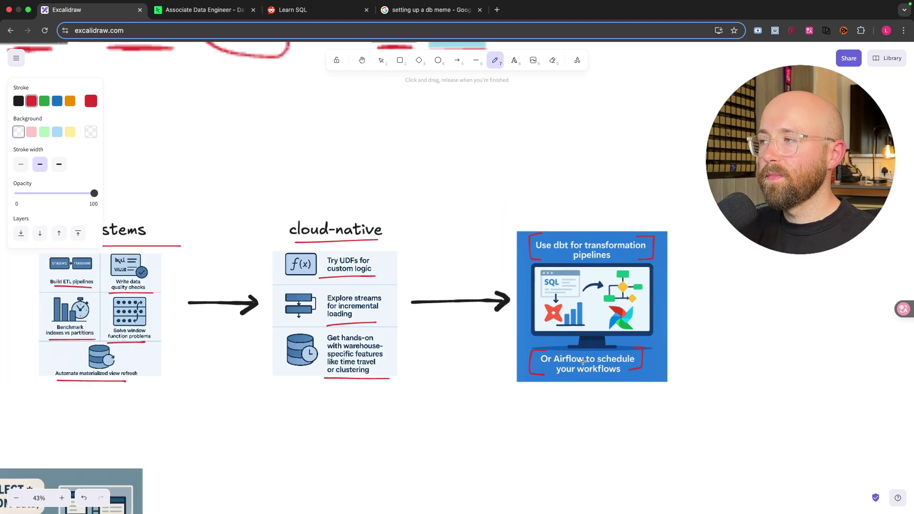
{"action": "scroll", "coordinate": [571, 357], "scroll_direction": "down", "scroll_amount": 5}
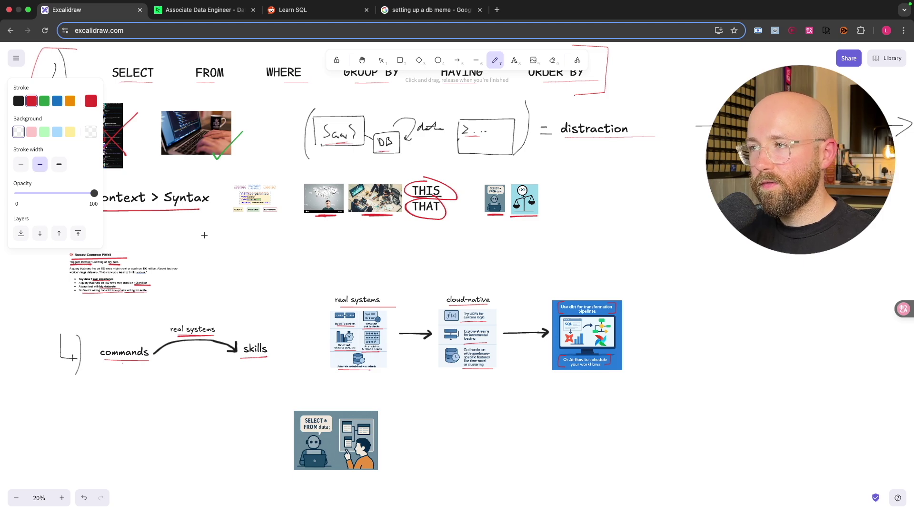
{"action": "scroll", "coordinate": [253, 214], "scroll_direction": "up", "scroll_amount": 1}
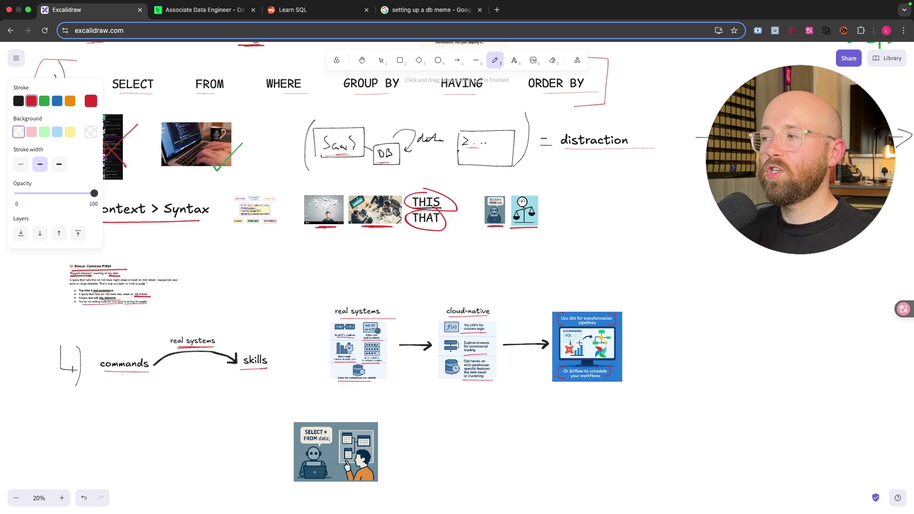
{"action": "scroll", "coordinate": [551, 409], "scroll_direction": "down", "scroll_amount": 5}
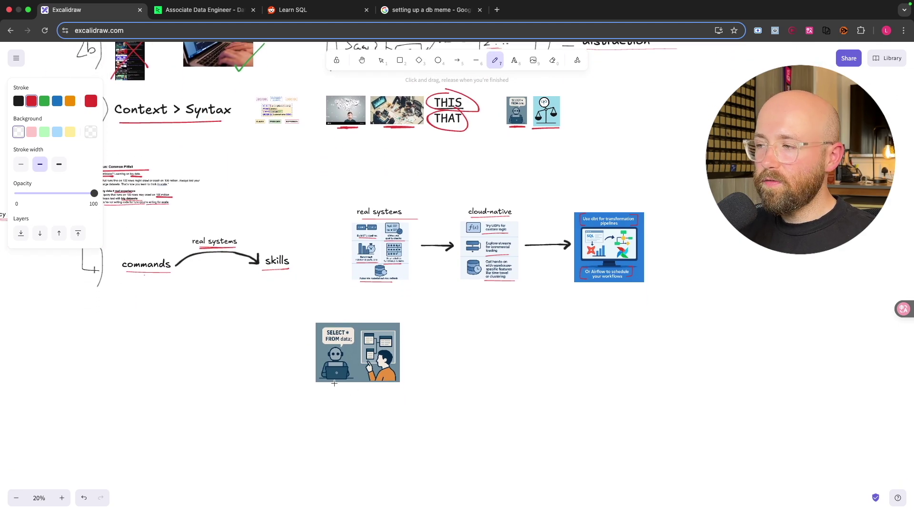
{"action": "scroll", "coordinate": [357, 353], "scroll_direction": "up", "scroll_amount": 8}
{"action": "scroll", "coordinate": [343, 336], "scroll_direction": "up", "scroll_amount": 2}
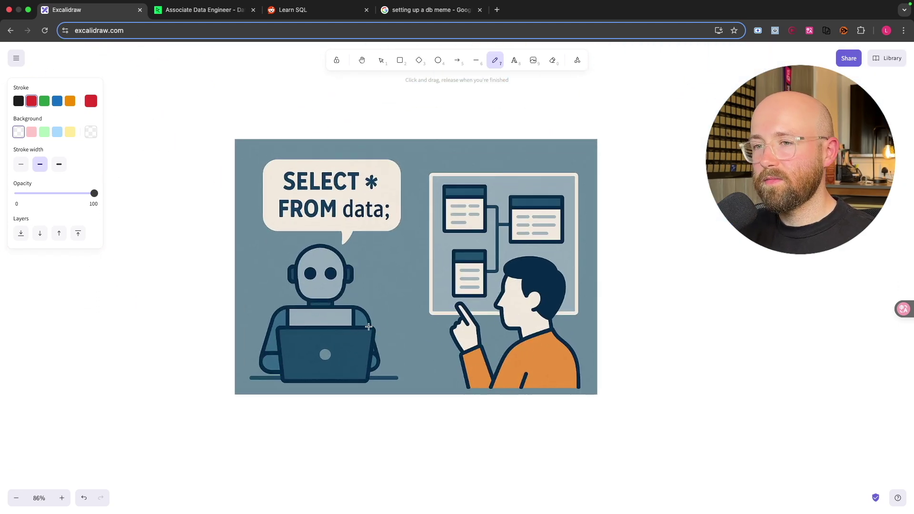
- Draw red loops around the robot with its speech bubble and the person with the tables diagram
{"action": "left_click_drag", "start_coordinate": [335, 272], "coordinate": [303, 104]}
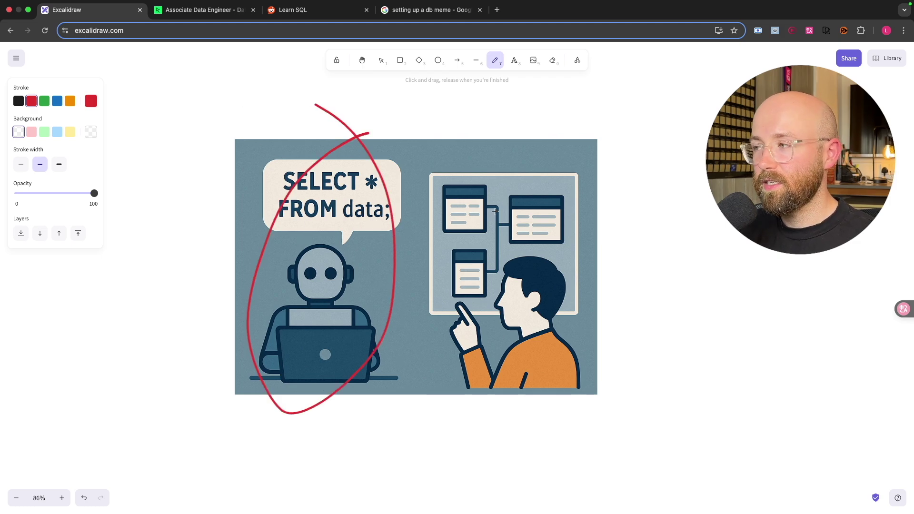
{"action": "mouse_move", "coordinate": [520, 160]}
{"action": "left_mouse_down"}
{"action": "mouse_move", "coordinate": [465, 214]}
{"action": "mouse_move", "coordinate": [531, 133]}
{"action": "left_mouse_up"}
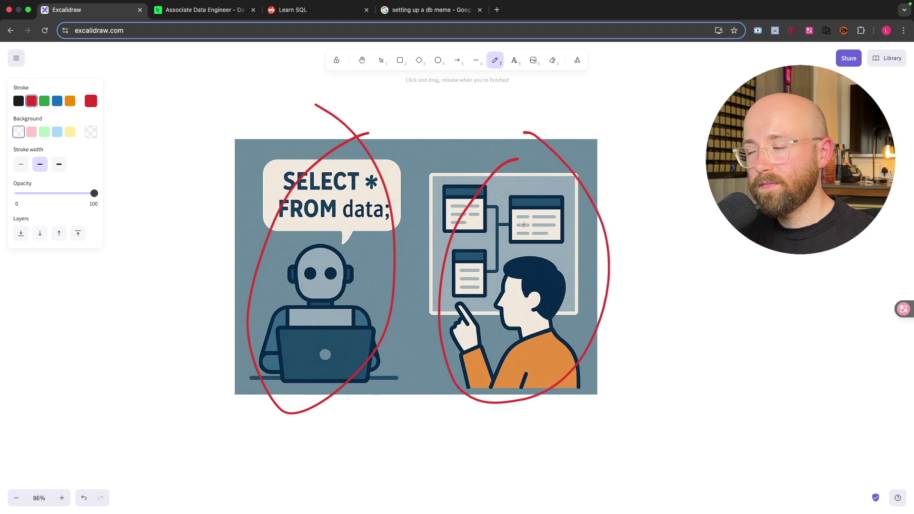
{"action": "scroll", "coordinate": [505, 240], "scroll_direction": "down", "scroll_amount": 10}
{"action": "scroll", "coordinate": [506, 240], "scroll_direction": "up", "scroll_amount": 3}
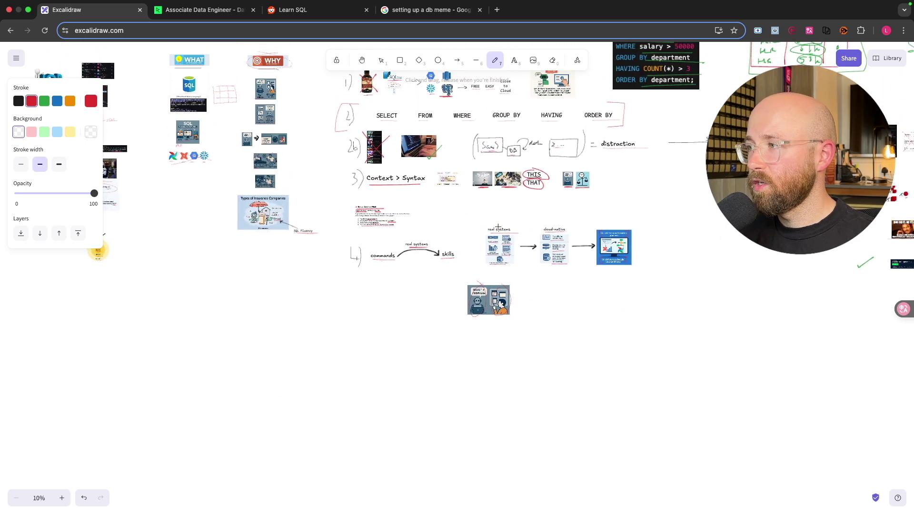
{"action": "scroll", "coordinate": [504, 229], "scroll_direction": "left", "scroll_amount": 6}
{"action": "scroll", "coordinate": [504, 229], "scroll_direction": "down", "scroll_amount": 2}
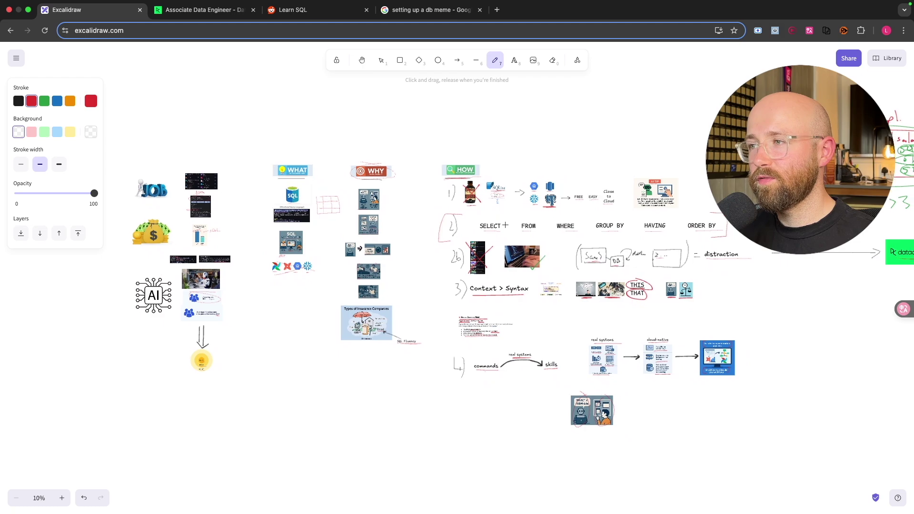
{"action": "scroll", "coordinate": [502, 236], "scroll_direction": "right", "scroll_amount": 5}
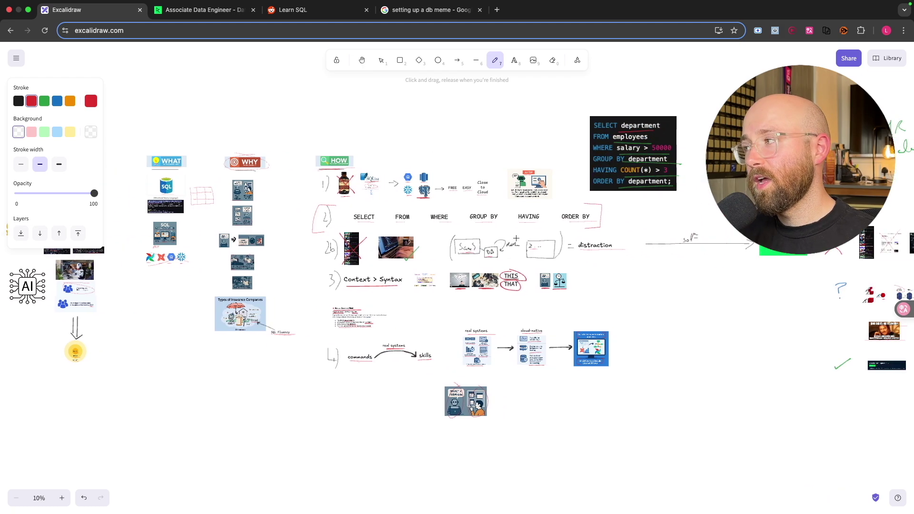
{"action": "scroll", "coordinate": [502, 237], "scroll_direction": "right", "scroll_amount": 5}
{"action": "scroll", "coordinate": [503, 236], "scroll_direction": "right", "scroll_amount": 5}
{"action": "scroll", "coordinate": [502, 252], "scroll_direction": "up", "scroll_amount": 5}
{"action": "scroll", "coordinate": [502, 251], "scroll_direction": "up", "scroll_amount": 5}
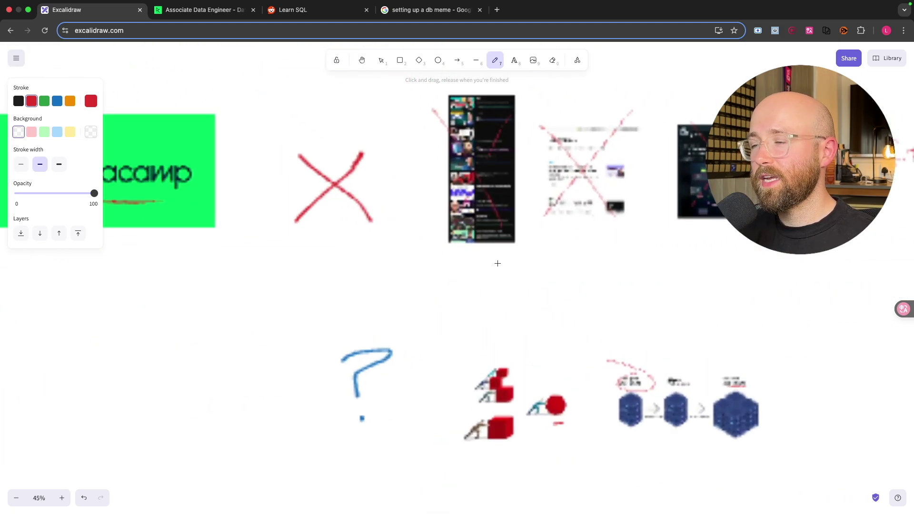
{"action": "scroll", "coordinate": [497, 263], "scroll_direction": "down", "scroll_amount": 3}
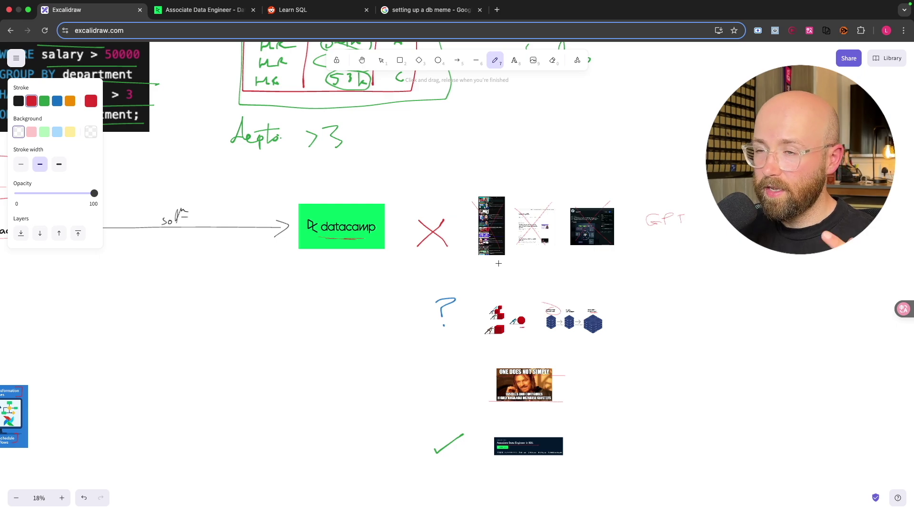
{"action": "scroll", "coordinate": [553, 364], "scroll_direction": "down", "scroll_amount": 3}
{"action": "scroll", "coordinate": [553, 363], "scroll_direction": "down", "scroll_amount": 2}
{"action": "scroll", "coordinate": [552, 364], "scroll_direction": "up", "scroll_amount": 5}
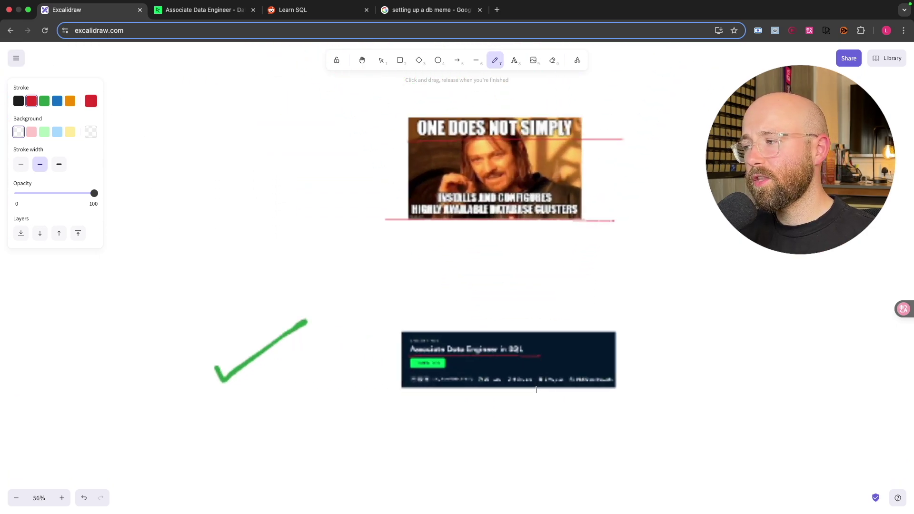
{"action": "scroll", "coordinate": [500, 365], "scroll_direction": "up", "scroll_amount": 5}
{"action": "scroll", "coordinate": [497, 360], "scroll_direction": "up", "scroll_amount": 3}
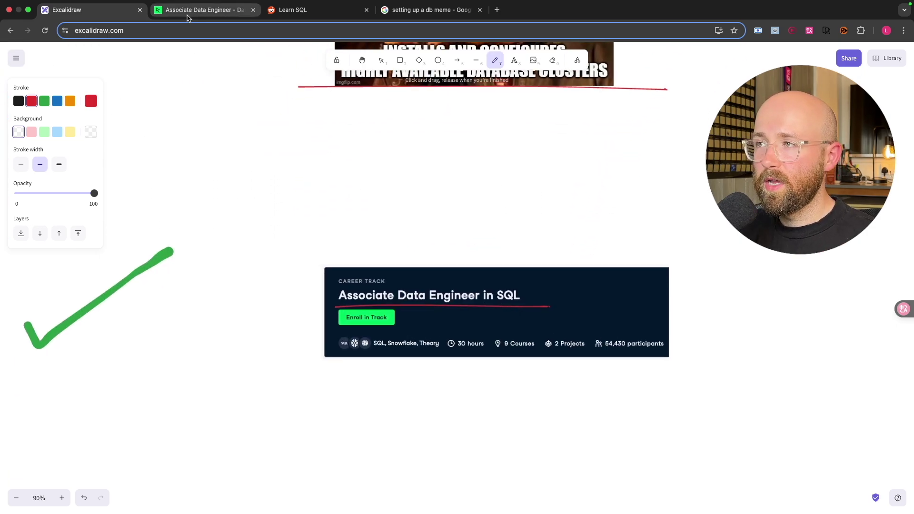
- Switch to the DataCamp track page, collapse Understanding Data Visualization, and highlight the certification text
{"action": "left_click", "coordinate": [203, 9]}
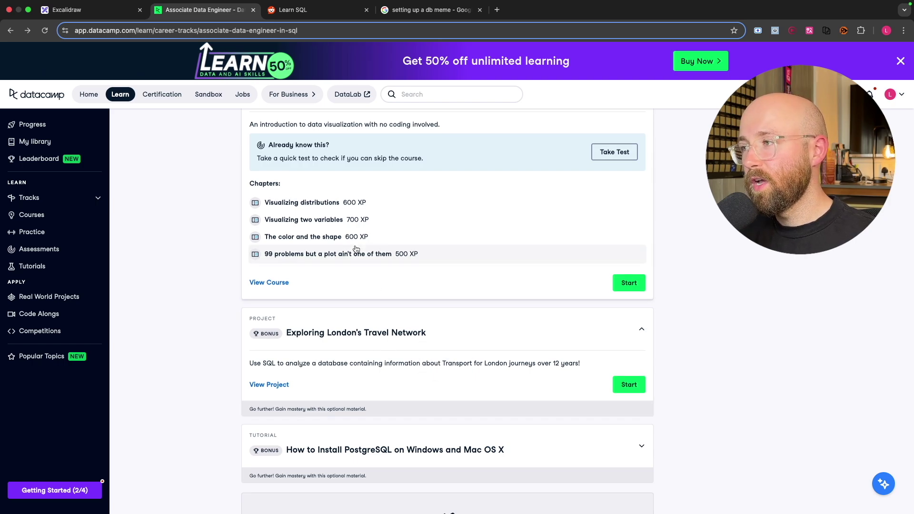
{"action": "scroll", "coordinate": [355, 257], "scroll_direction": "up", "scroll_amount": 2}
{"action": "left_click", "coordinate": [512, 165]}
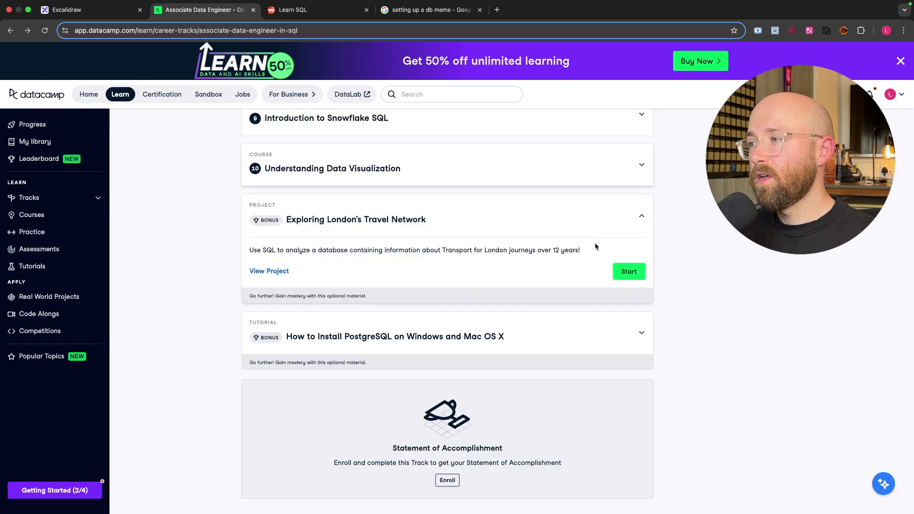
{"action": "scroll", "coordinate": [486, 214], "scroll_direction": "up", "scroll_amount": 5}
{"action": "scroll", "coordinate": [481, 260], "scroll_direction": "up", "scroll_amount": 10}
{"action": "left_click", "coordinate": [202, 190]}
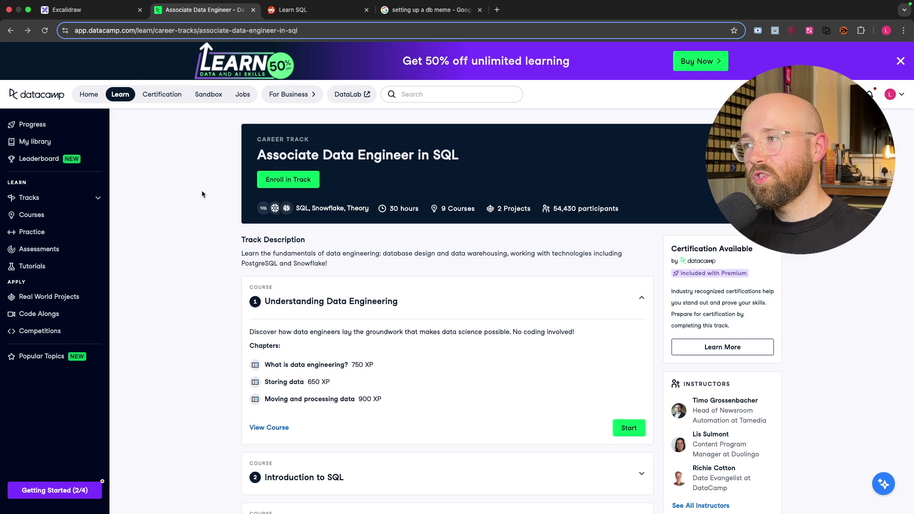
{"action": "left_click_drag", "start_coordinate": [668, 246], "coordinate": [761, 338]}
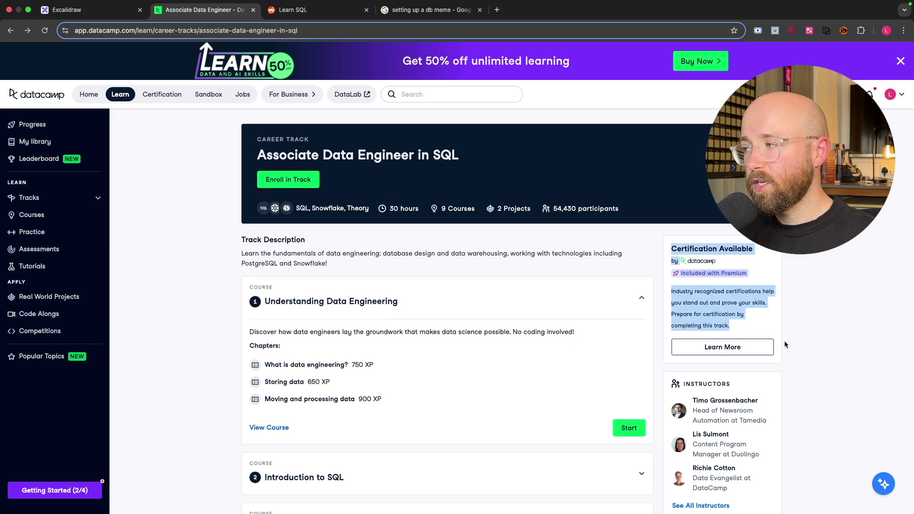
{"action": "left_click", "coordinate": [832, 325]}
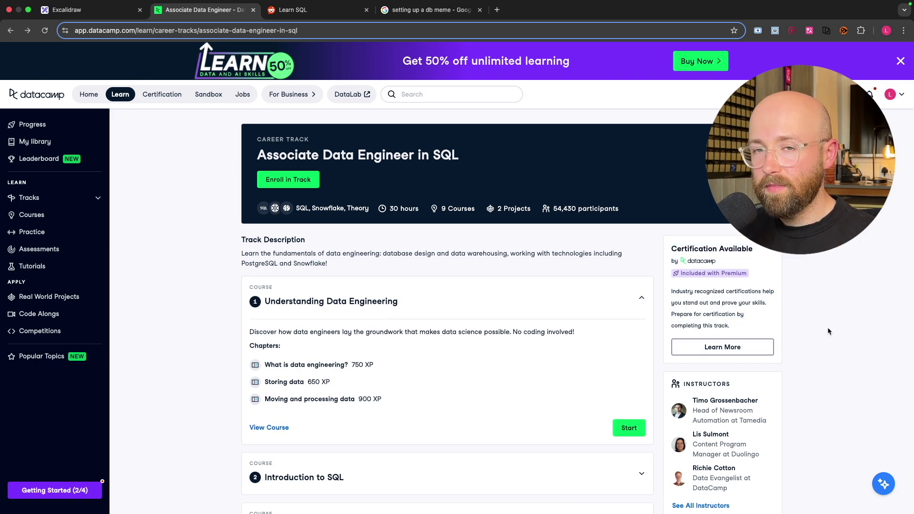